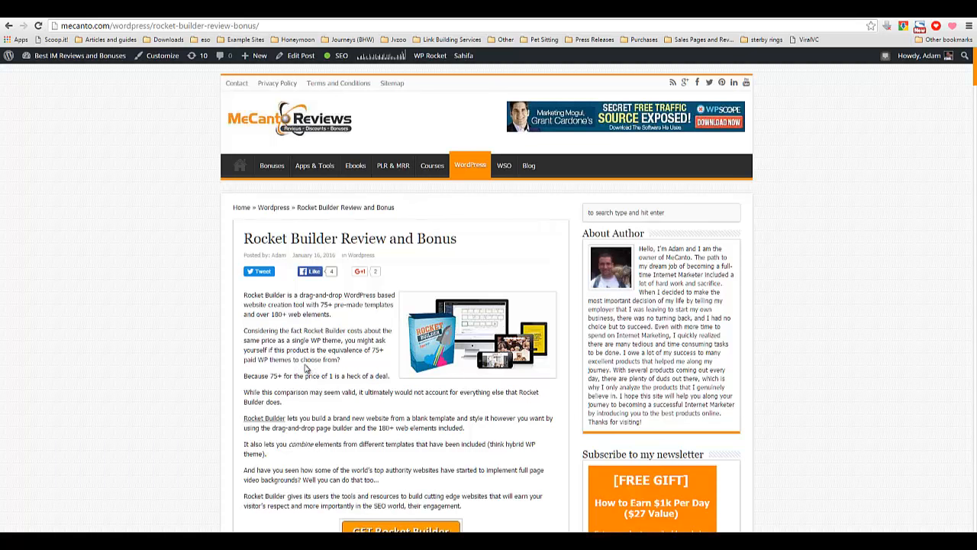
# Read through the Rocket Builder review's introduction and its review overview scores.
pyautogui.moveTo(244, 239); pyautogui.dragTo(337, 238)
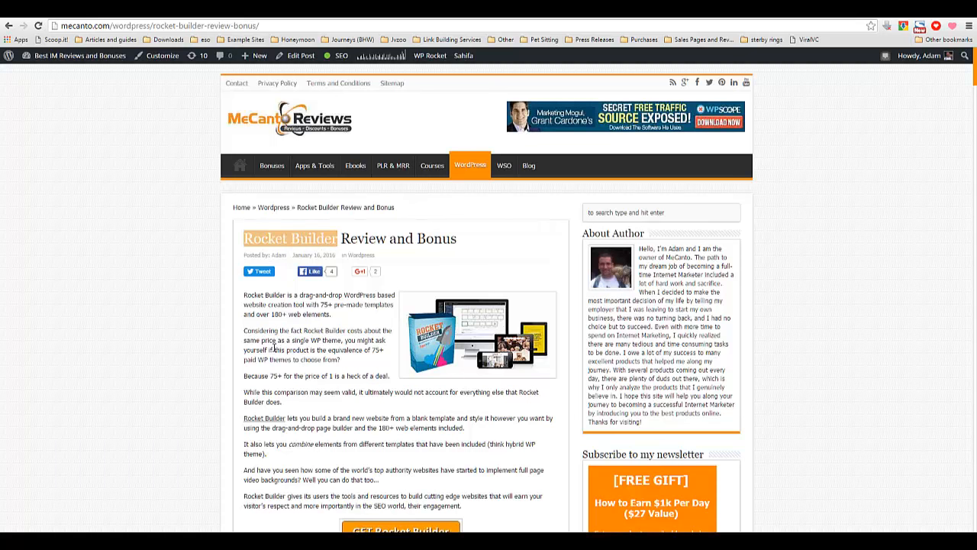
pyautogui.scroll(-1, 270, 356)
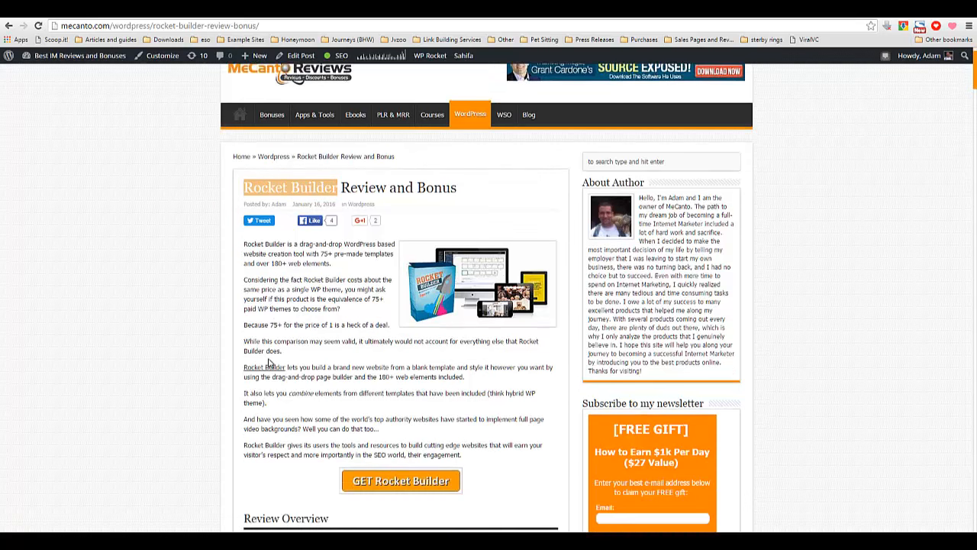
pyautogui.moveTo(281, 326); pyautogui.dragTo(244, 326)
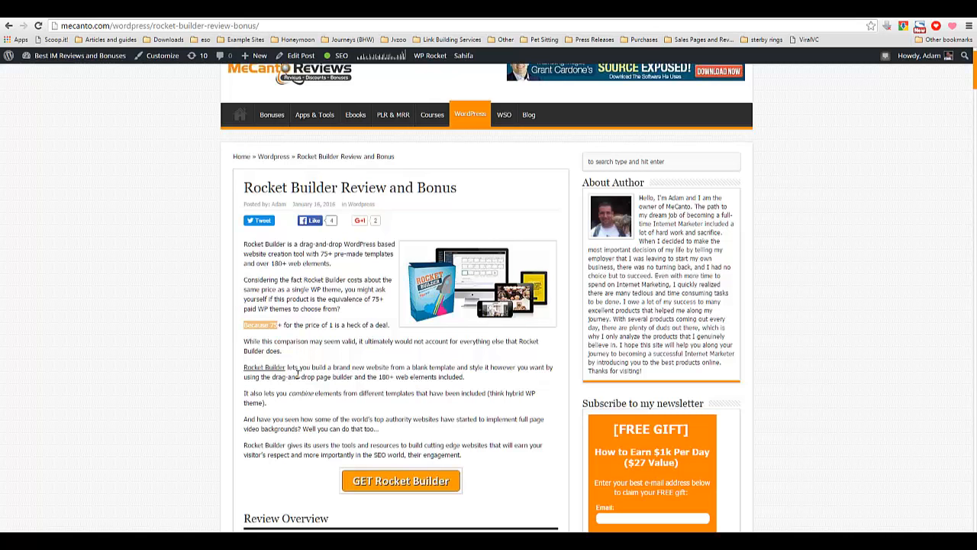
pyautogui.click(372, 414)
pyautogui.scroll(-3, 306, 444)
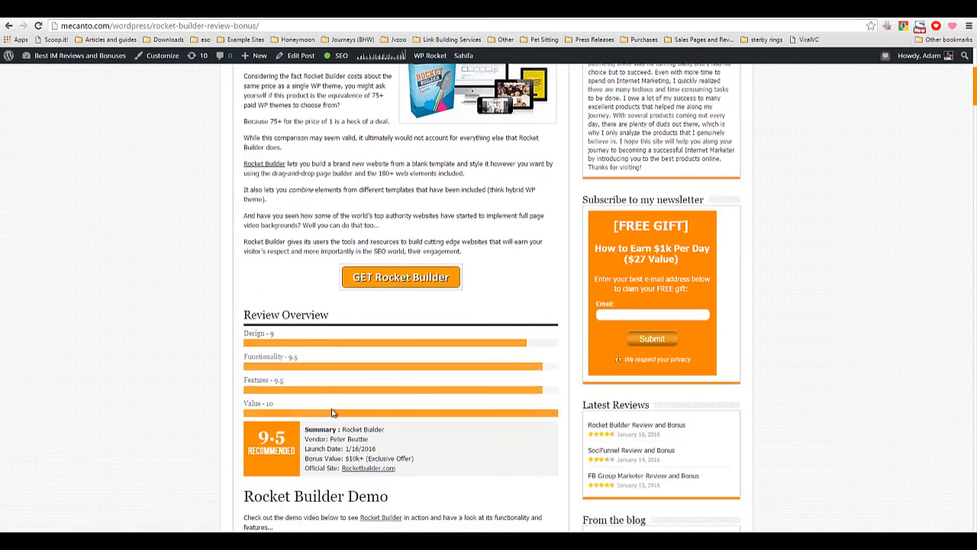
pyautogui.scroll(-2, 328, 427)
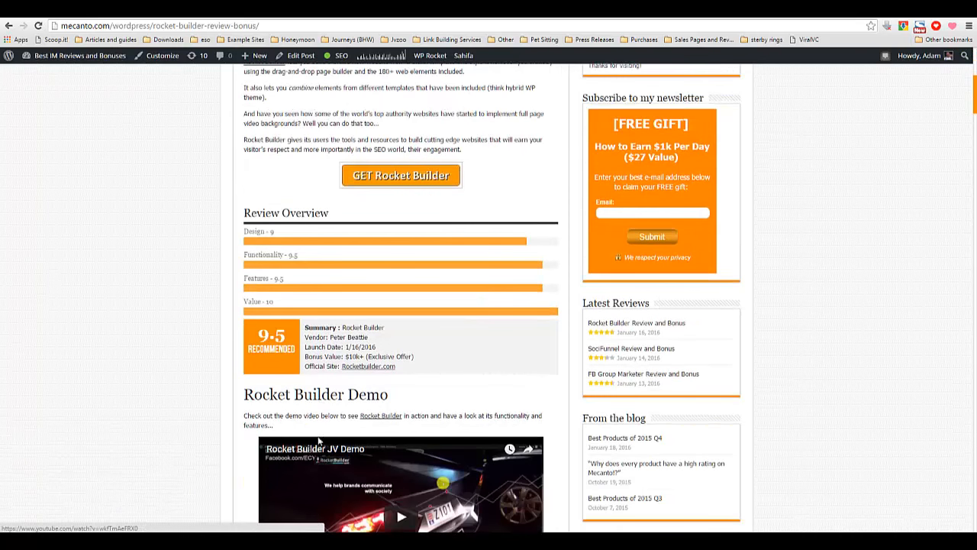
pyautogui.scroll(3, 320, 419)
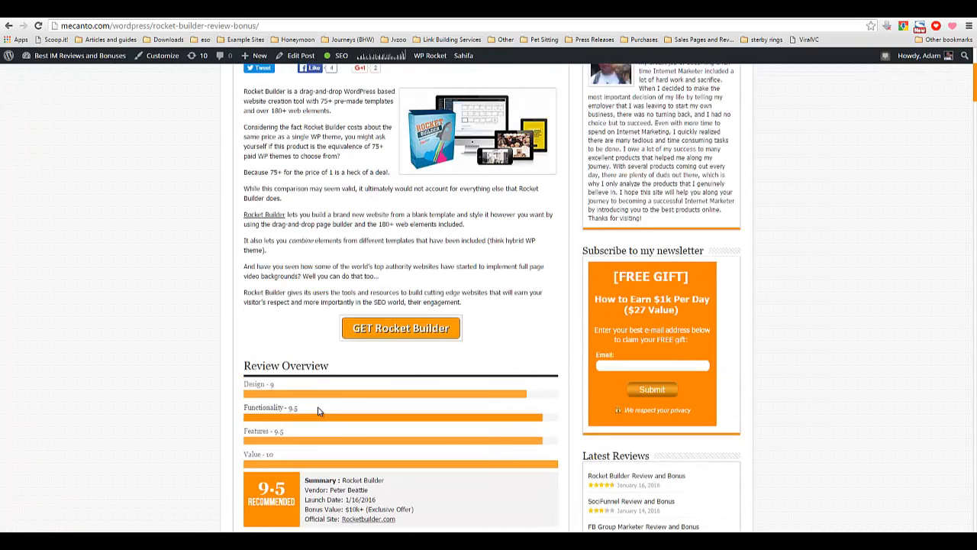
pyautogui.scroll(2, 318, 411)
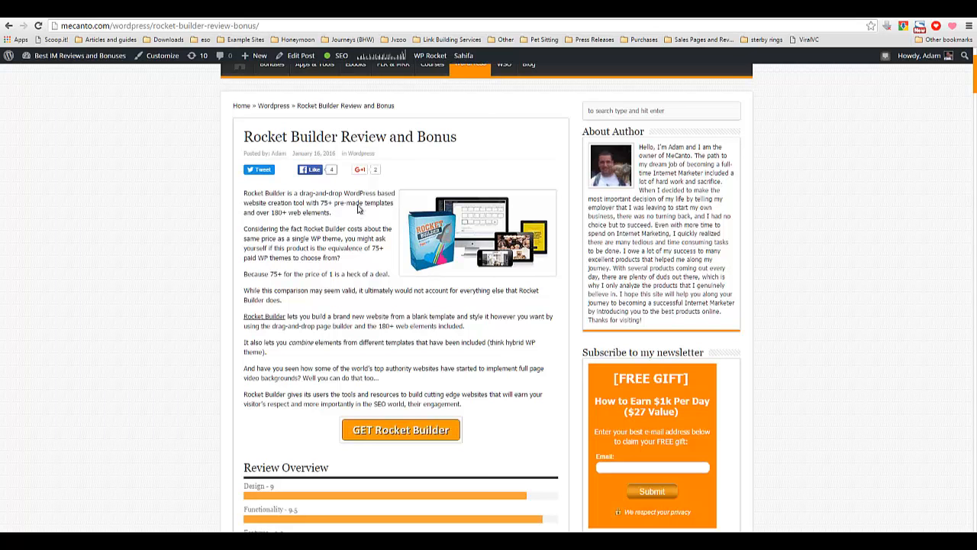
# Highlight phrases in the review's opening paragraphs and close the Windows colour-scheme performance prompt.
pyautogui.doubleClick(323, 203)
pyautogui.moveTo(353, 196); pyautogui.dragTo(387, 202)
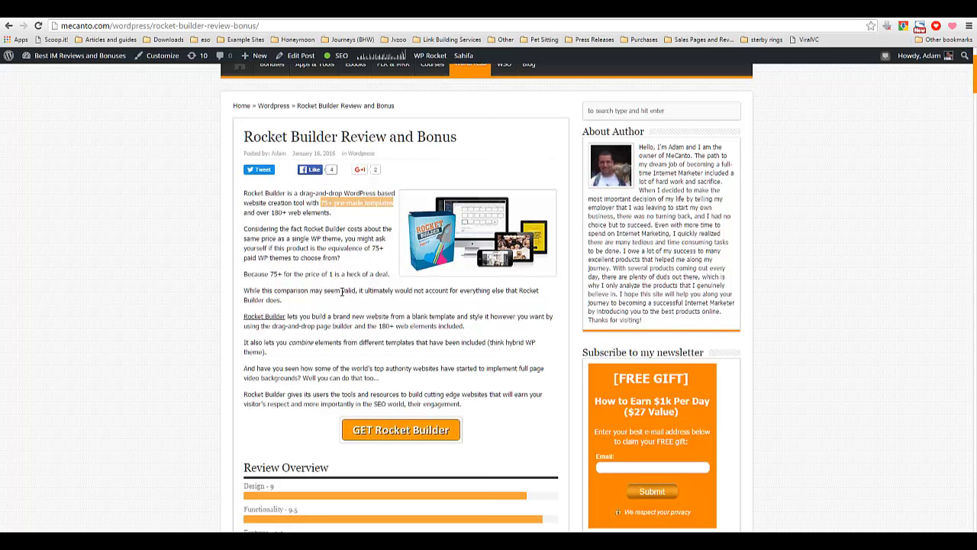
pyautogui.doubleClick(277, 213)
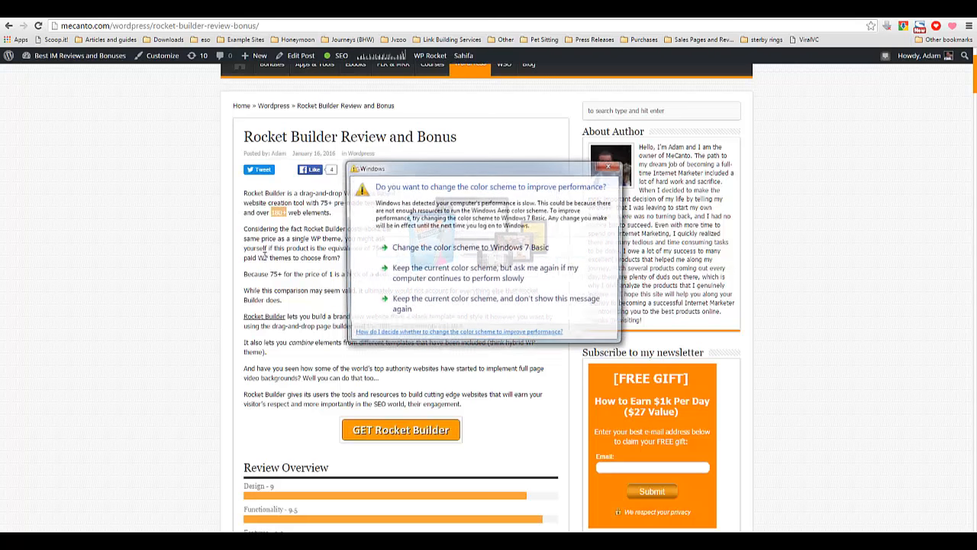
pyautogui.click(610, 169)
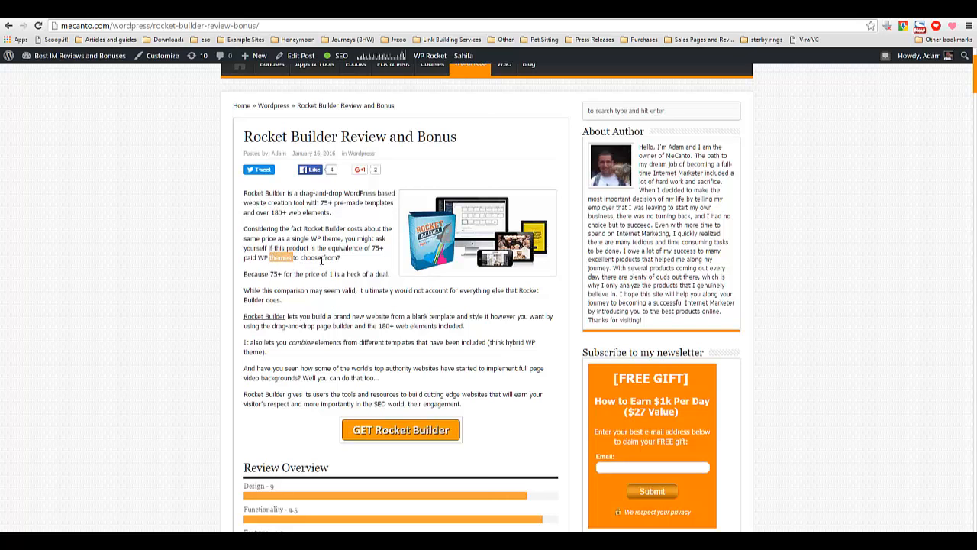
# Scroll through the Rocket Builder Review section's template and element screenshots.
pyautogui.scroll(-1, 321, 261)
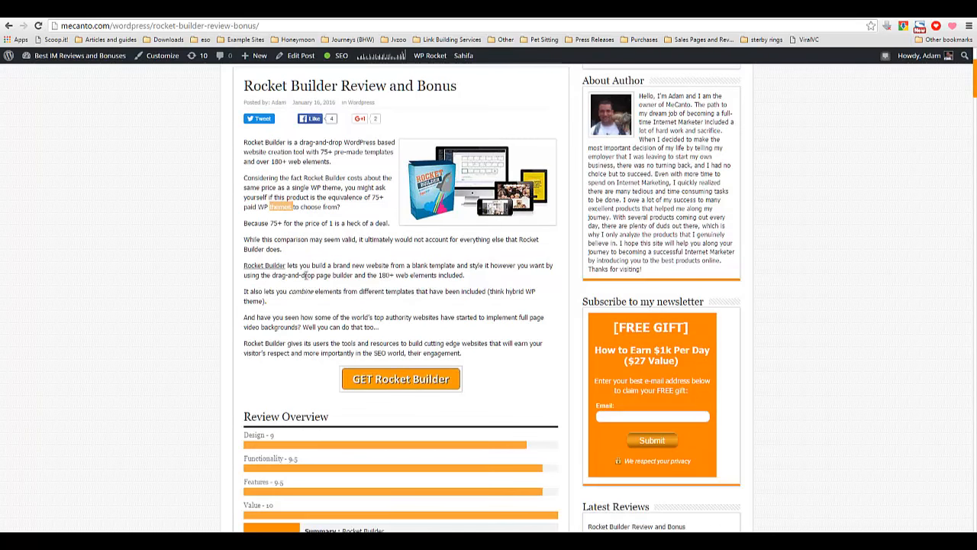
pyautogui.click(309, 280)
pyautogui.moveTo(318, 260); pyautogui.dragTo(314, 323)
pyautogui.click(313, 320)
pyautogui.scroll(-10, 314, 320)
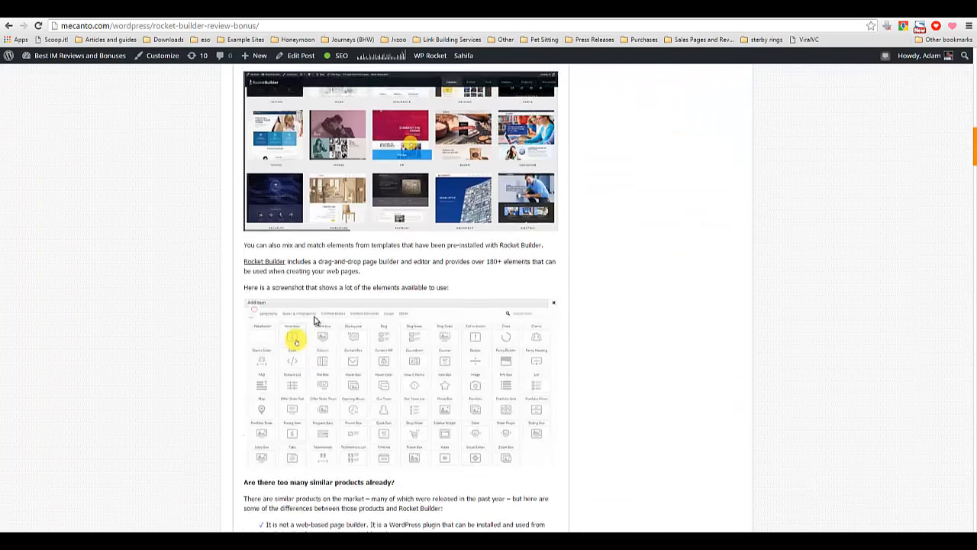
pyautogui.scroll(2, 314, 320)
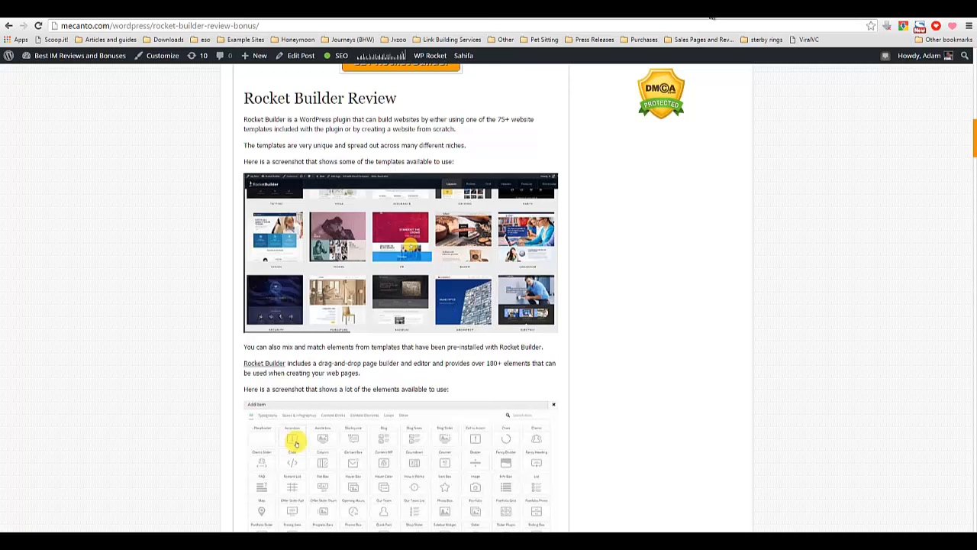
# Open the PayPal website in a new tab and return to the review page.
pyautogui.click(710, 15)
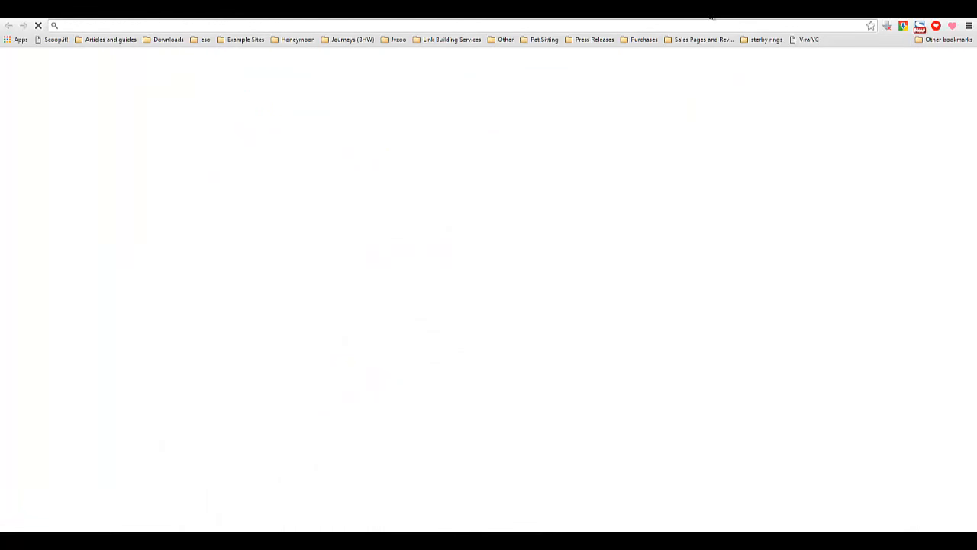
pyautogui.write('payp')
pyautogui.press('Return')
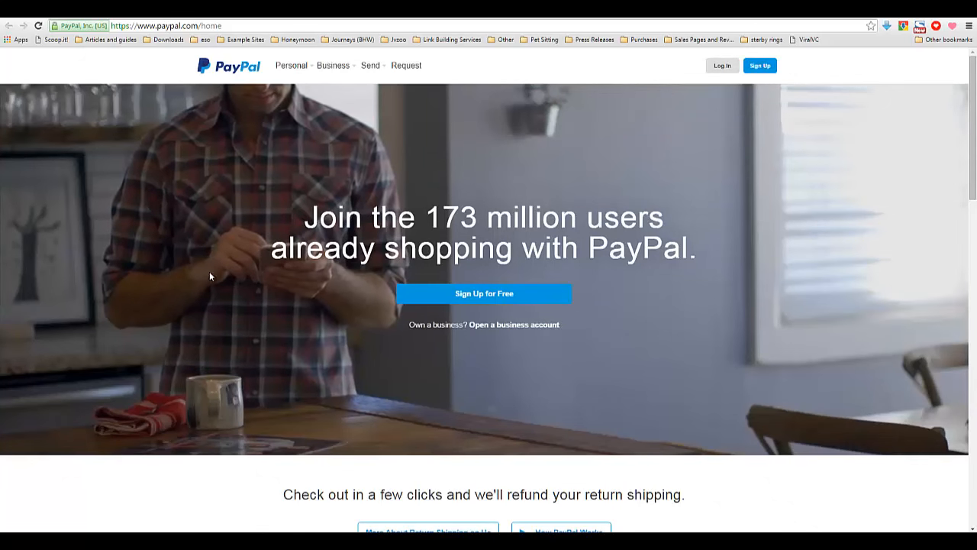
pyautogui.moveTo(289, 249); pyautogui.dragTo(384, 250)
pyautogui.click(349, 244)
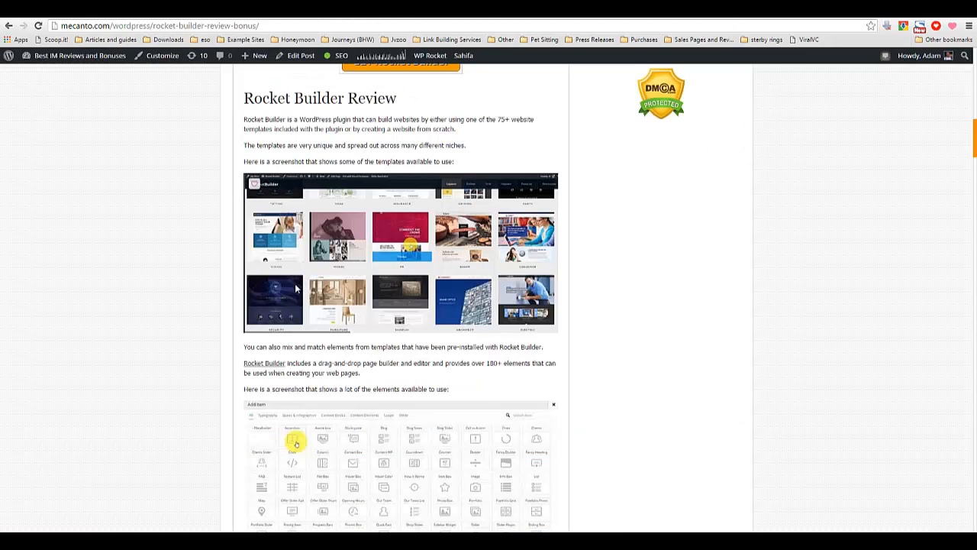
# Review the template screenshots again and highlight the closing paragraphs of the introduction.
pyautogui.scroll(-1, 286, 298)
pyautogui.scroll(-2, 286, 298)
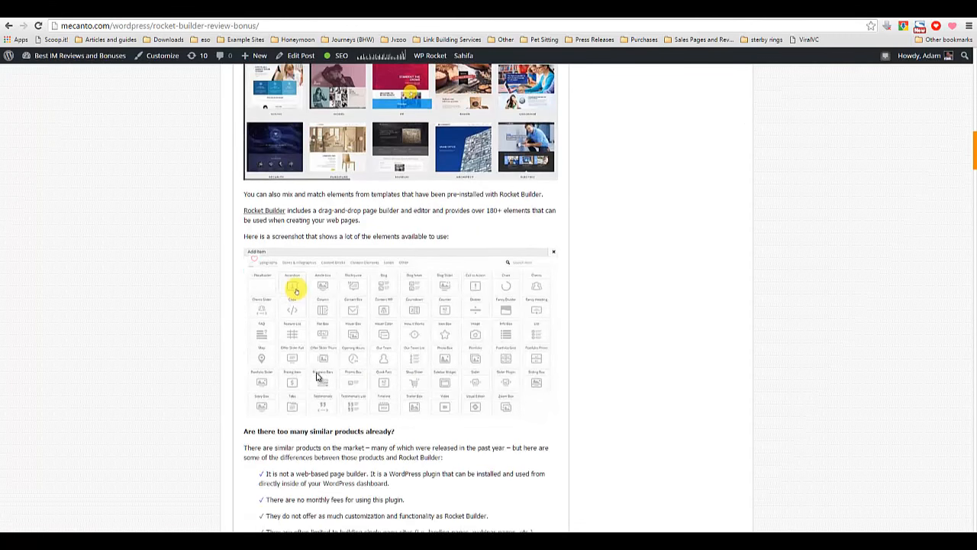
pyautogui.scroll(10, 365, 303)
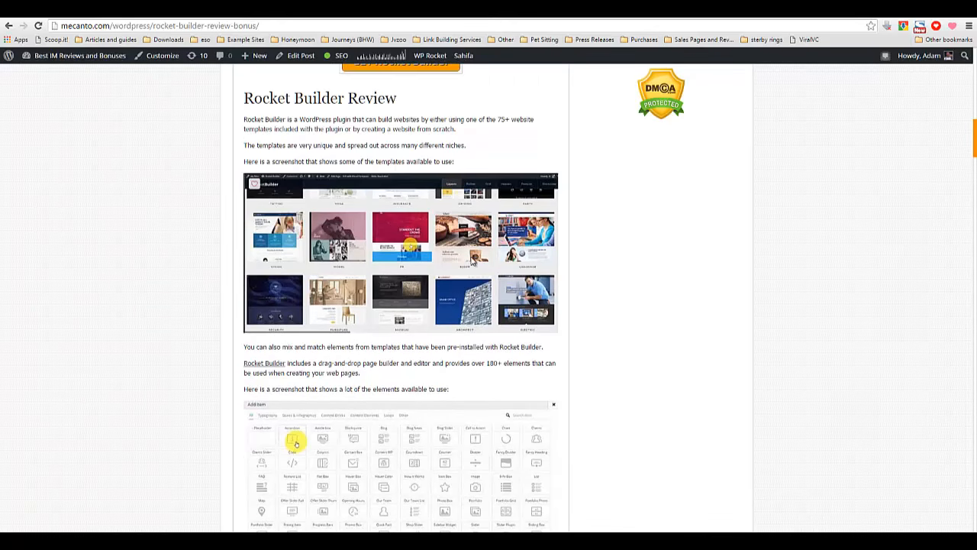
pyautogui.scroll(10, 465, 275)
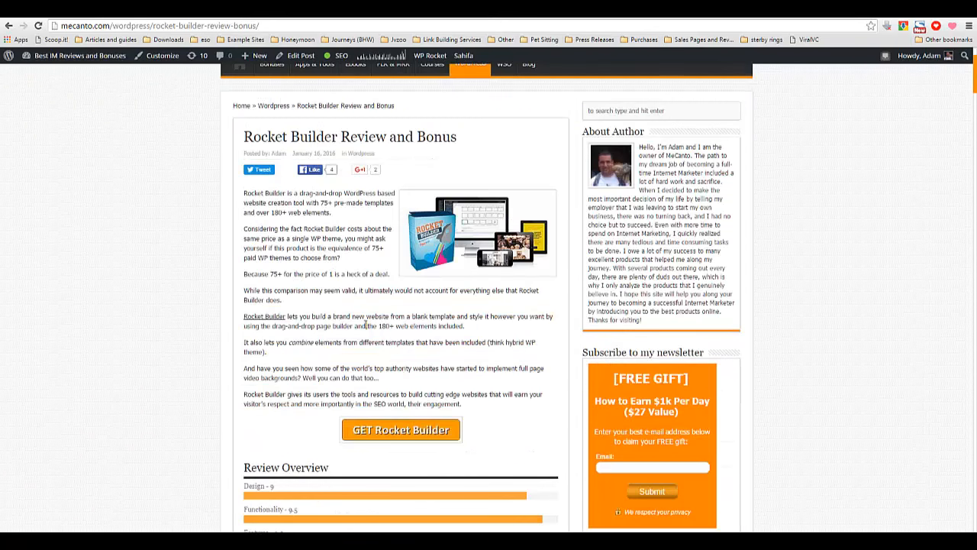
pyautogui.tripleClick(366, 325)
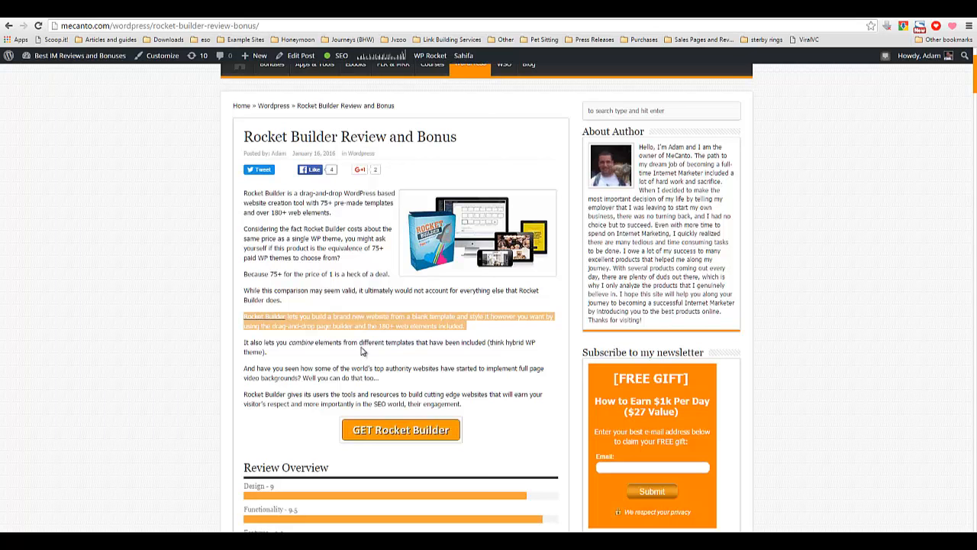
pyautogui.tripleClick(304, 377)
pyautogui.tripleClick(312, 403)
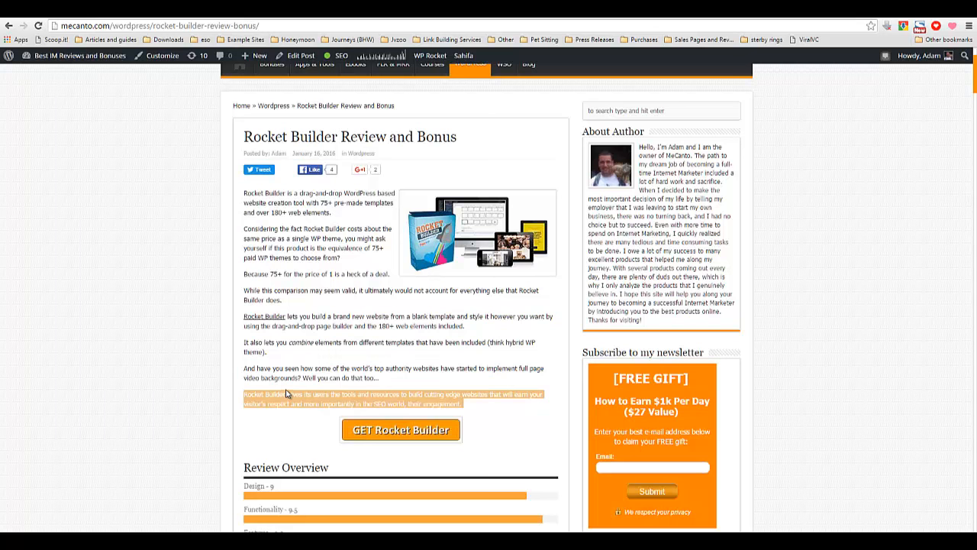
pyautogui.scroll(3, 287, 393)
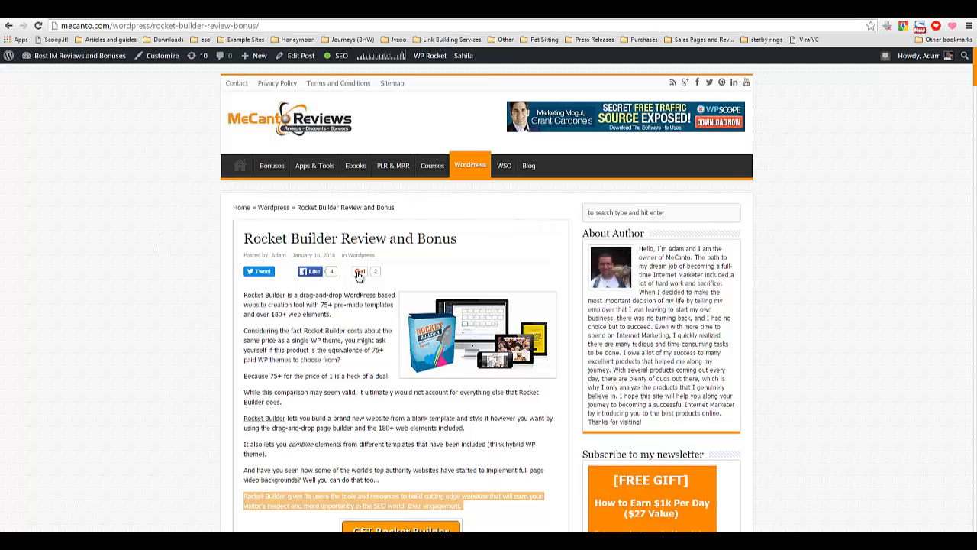
# Highlight the 75+ pre-made templates phrase and scroll down to the Rocket Builder Demo video.
pyautogui.moveTo(320, 304); pyautogui.dragTo(373, 304)
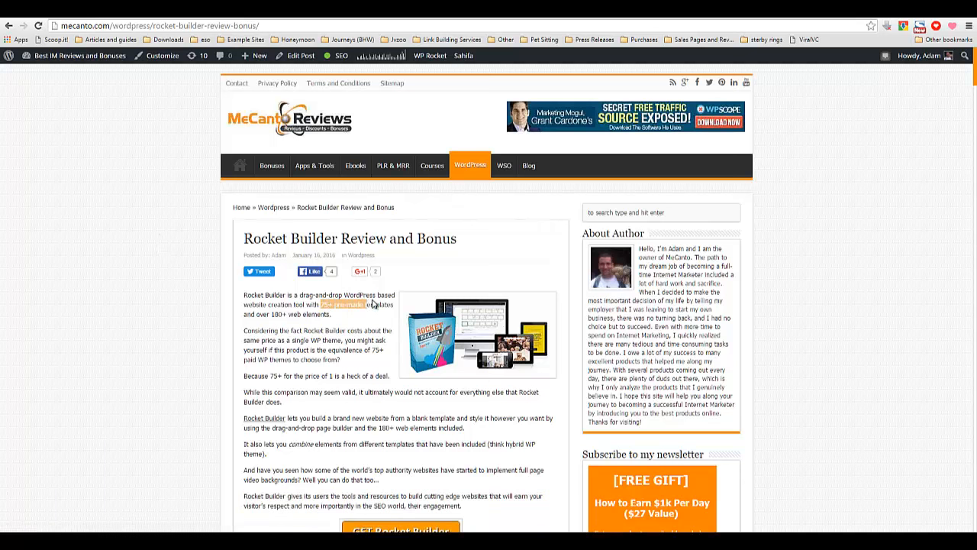
pyautogui.click(343, 330)
pyautogui.scroll(-5, 383, 327)
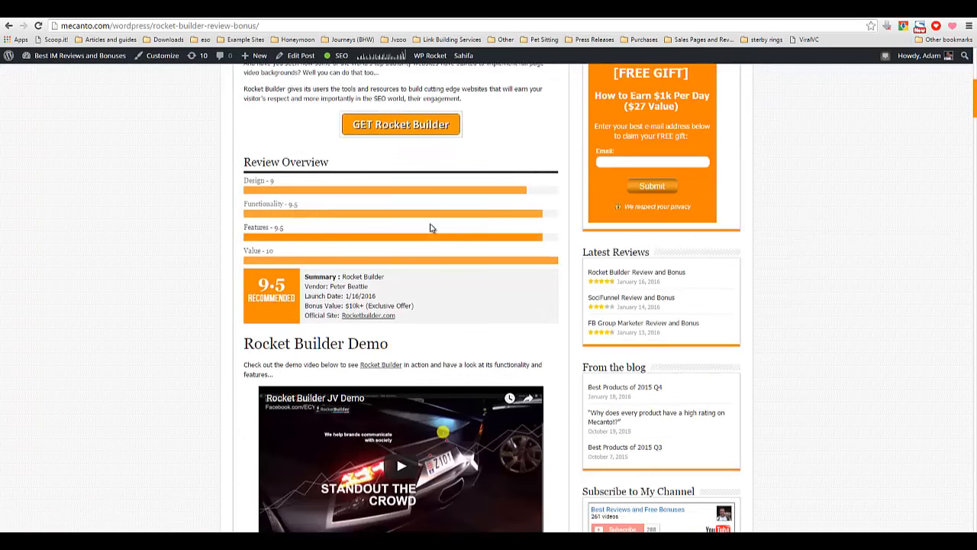
pyautogui.scroll(-4, 430, 226)
pyautogui.scroll(-1, 429, 226)
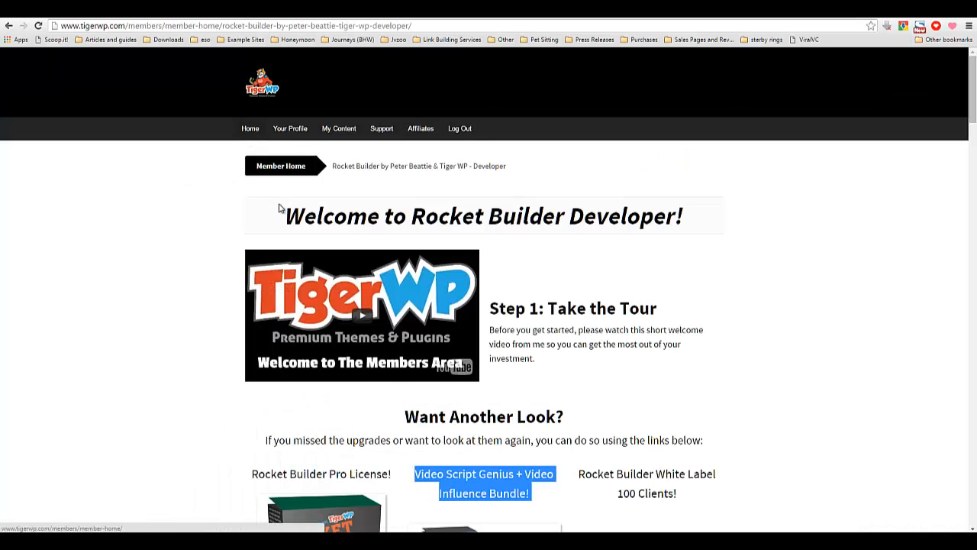
# Highlight words in the Welcome to Rocket Builder Developer heading on the TigerWP members page.
pyautogui.moveTo(412, 216); pyautogui.dragTo(246, 214)
pyautogui.click(244, 233)
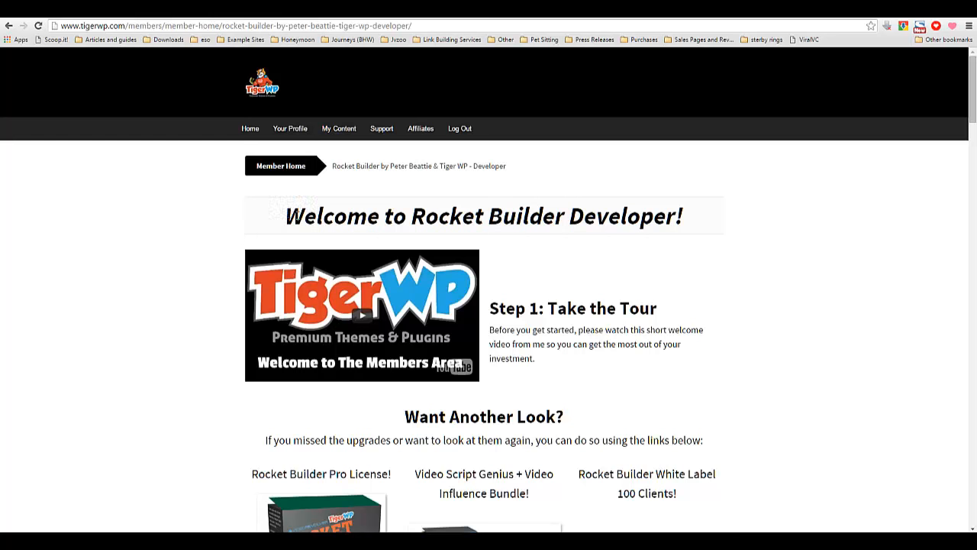
pyautogui.moveTo(285, 214); pyautogui.dragTo(386, 218)
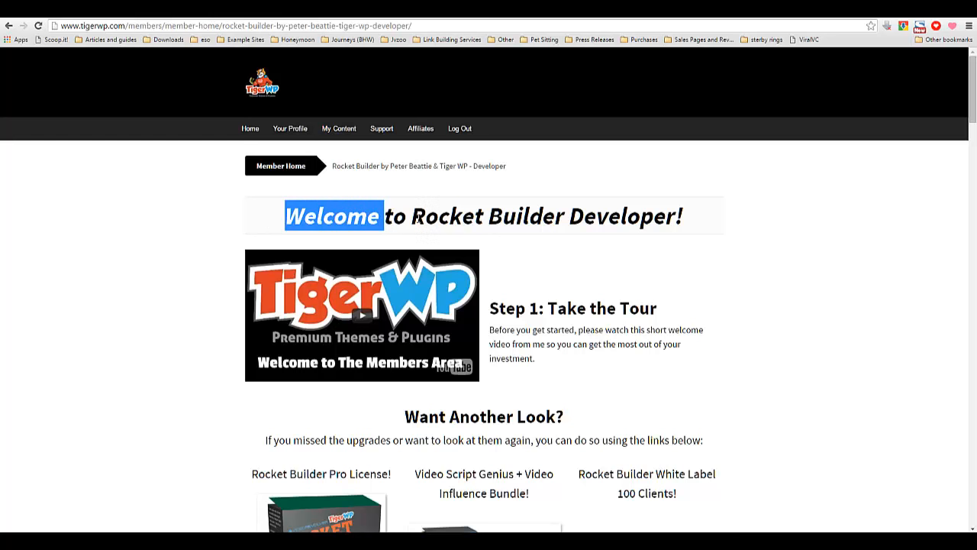
pyautogui.click(418, 217)
pyautogui.doubleClick(412, 216)
pyautogui.click(559, 215)
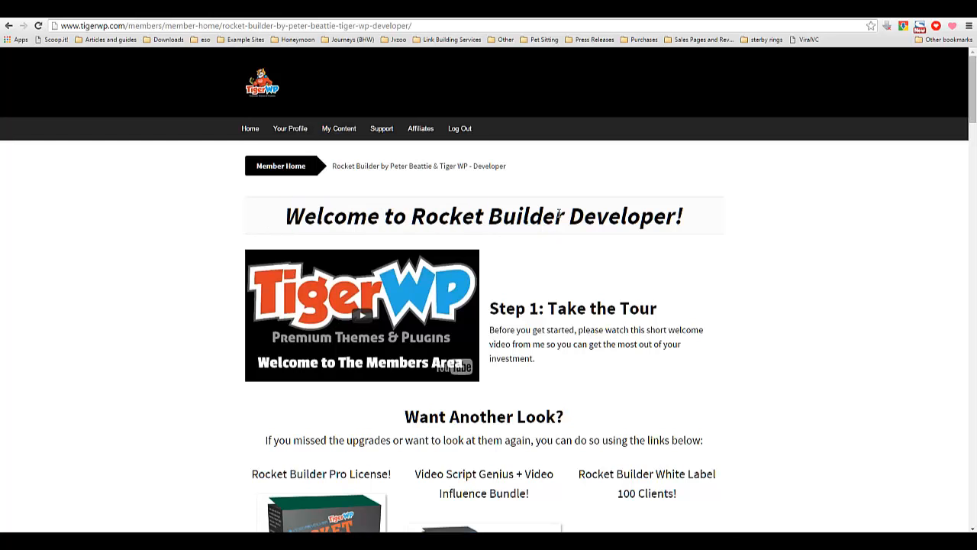
pyautogui.doubleClick(498, 216)
pyautogui.moveTo(498, 216); pyautogui.dragTo(676, 216)
pyautogui.doubleClick(336, 216)
pyautogui.click(611, 216)
# Scroll through the members page's upgrades and product downloads, then highlight the welcome heading.
pyautogui.scroll(-1, 528, 260)
pyautogui.scroll(-9, 528, 257)
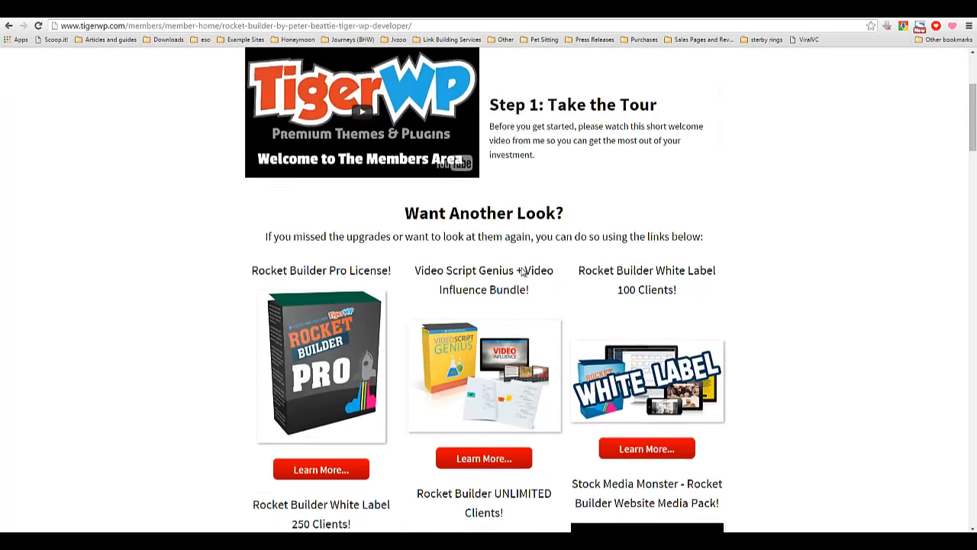
pyautogui.scroll(-5, 707, 236)
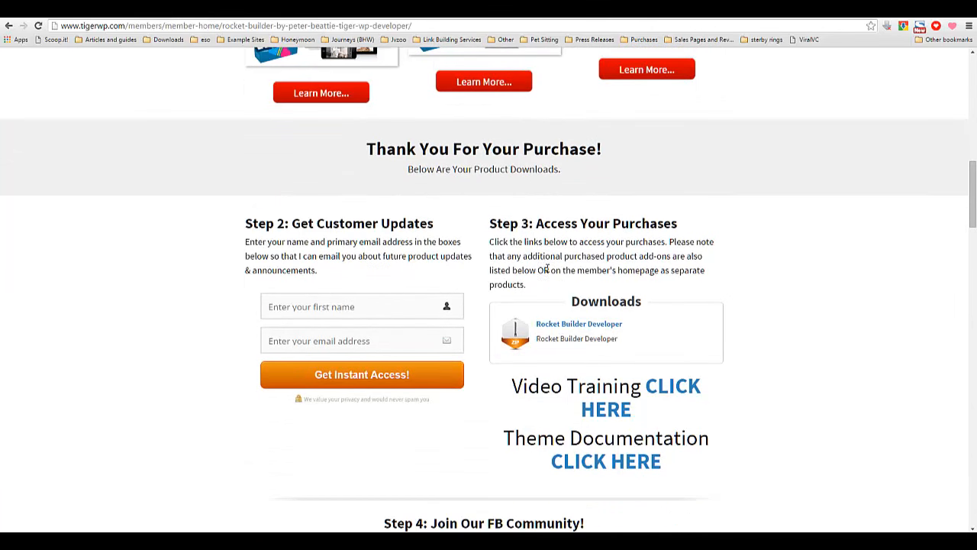
pyautogui.scroll(14, 412, 336)
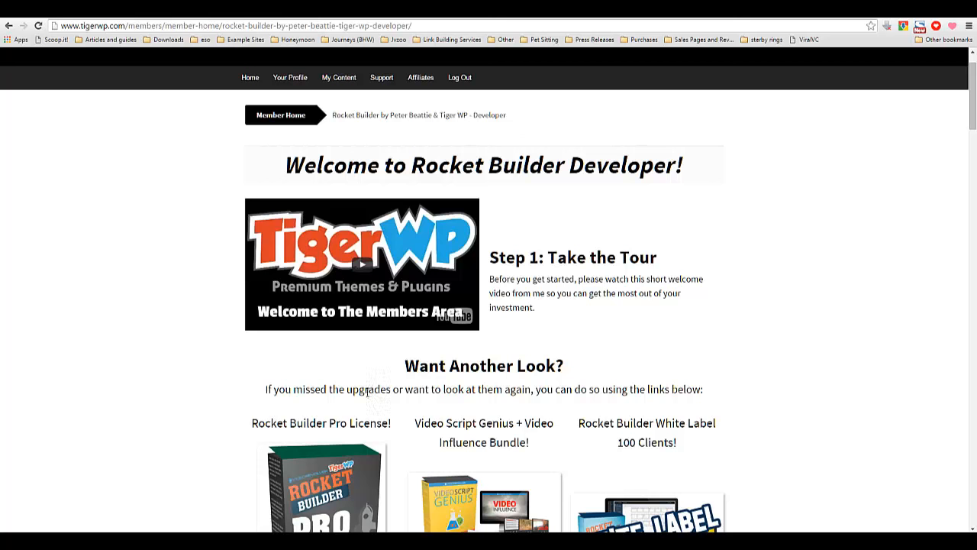
pyautogui.scroll(1, 367, 391)
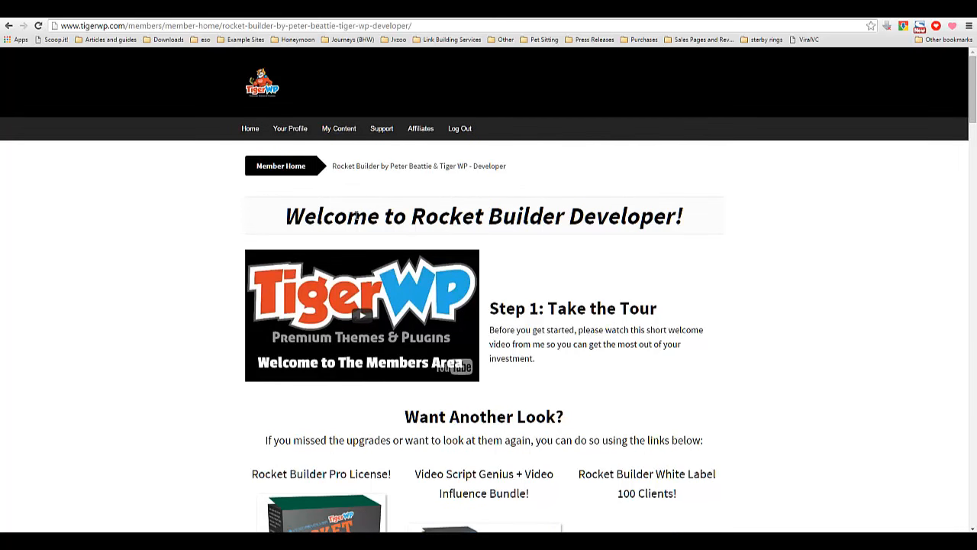
pyautogui.moveTo(356, 216); pyautogui.dragTo(590, 206)
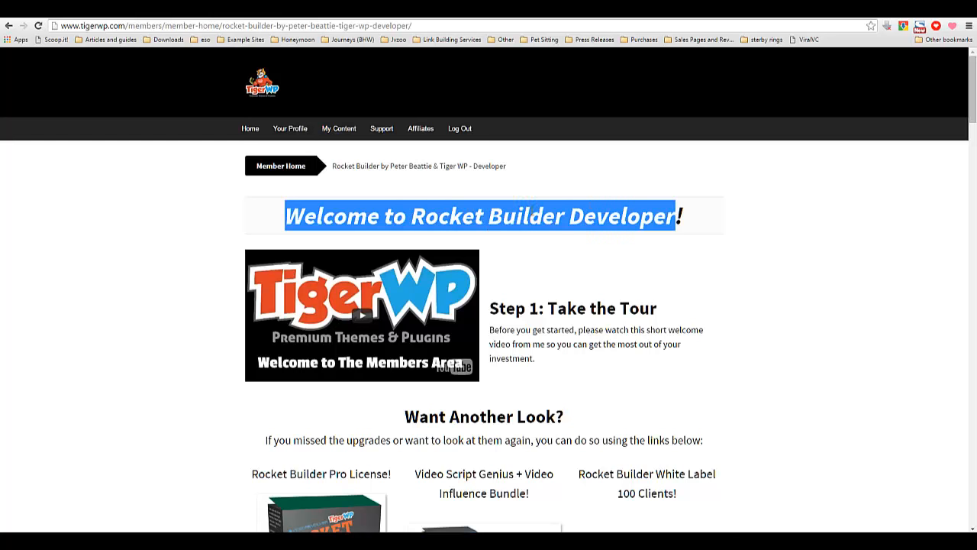
pyautogui.click(573, 223)
pyautogui.moveTo(572, 224); pyautogui.dragTo(694, 221)
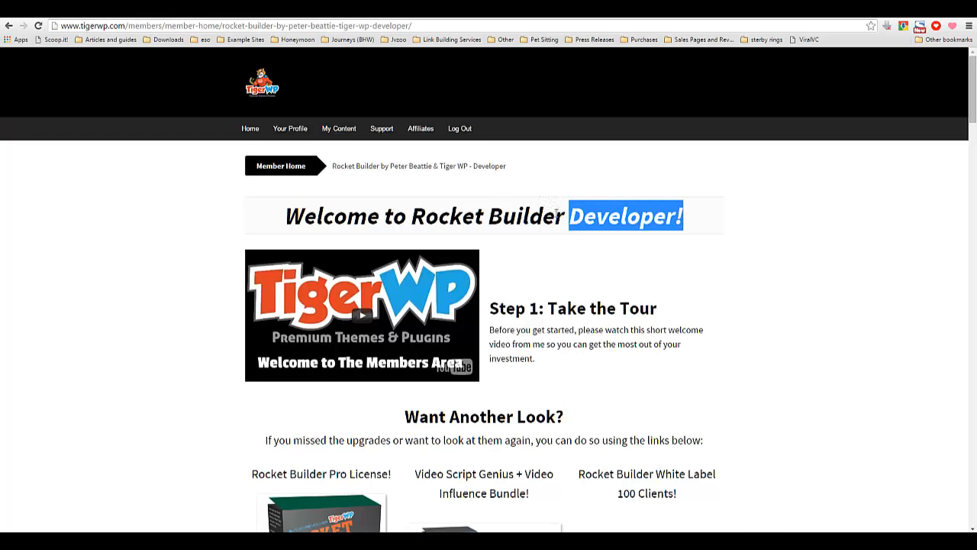
pyautogui.click(578, 216)
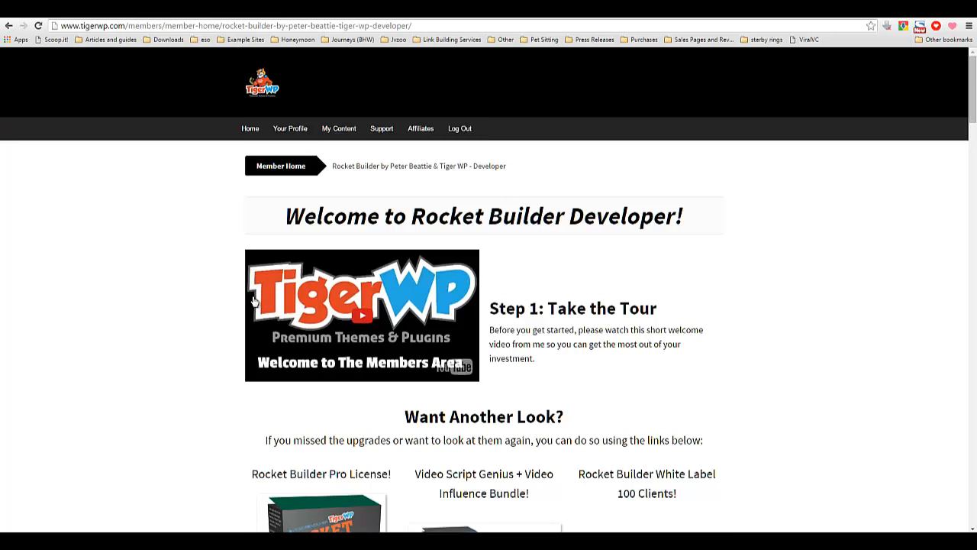
# Scroll down to the product downloads on the members page and highlight the Step 3 and Step 2 instructions.
pyautogui.scroll(-3, 254, 301)
pyautogui.scroll(-3, 252, 302)
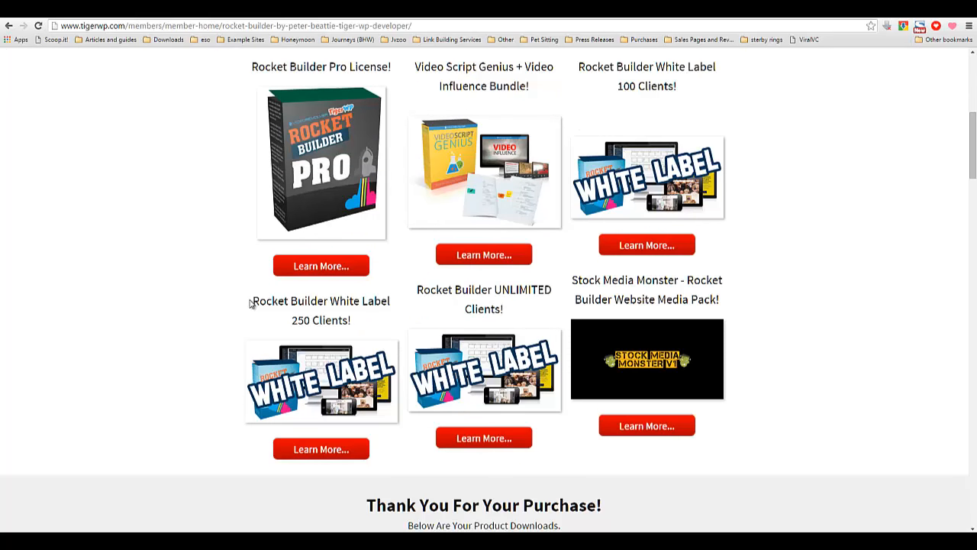
pyautogui.scroll(-1, 248, 304)
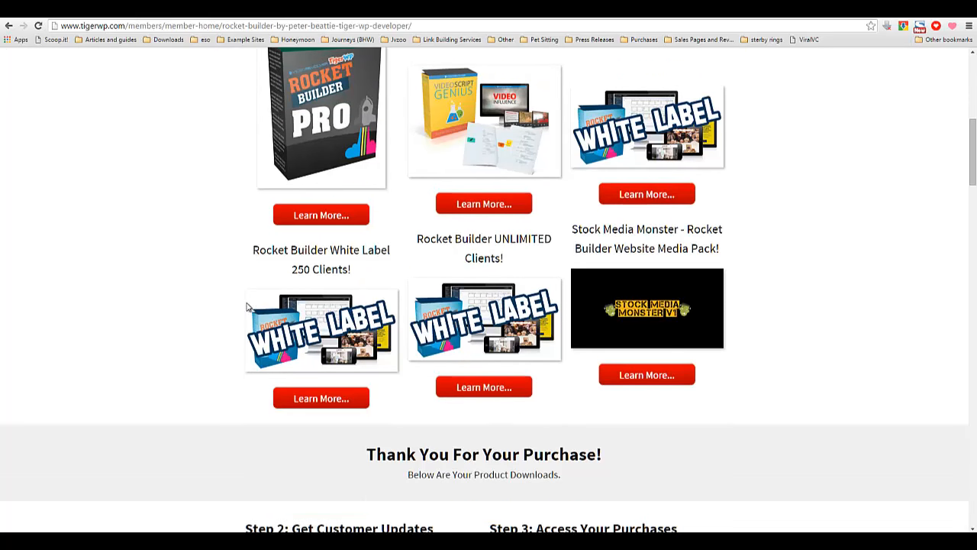
pyautogui.scroll(-4, 475, 370)
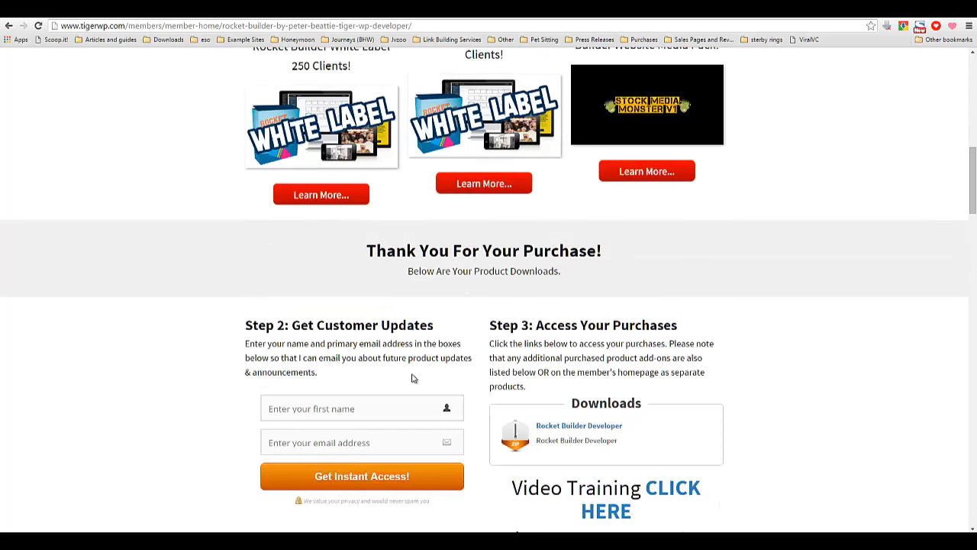
pyautogui.scroll(-3, 374, 377)
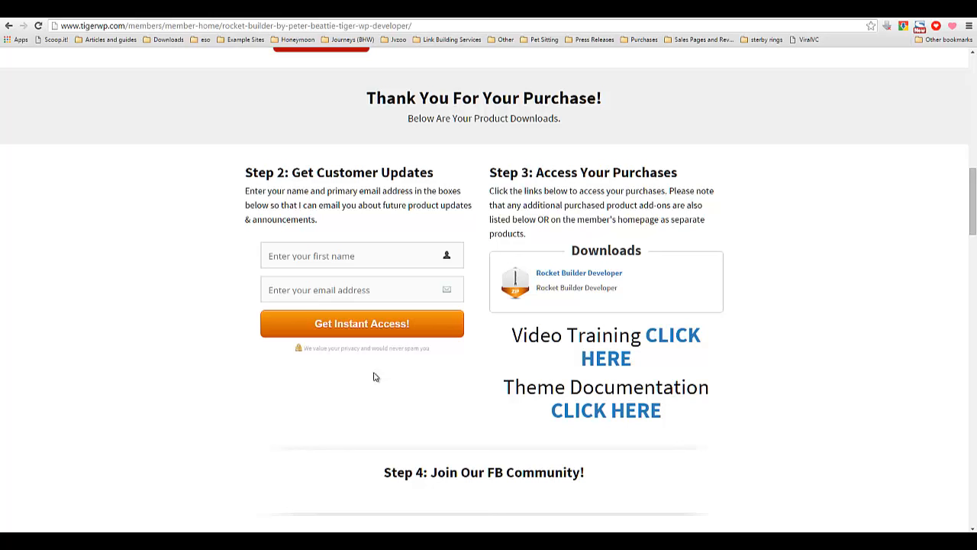
pyautogui.moveTo(531, 237); pyautogui.dragTo(490, 188)
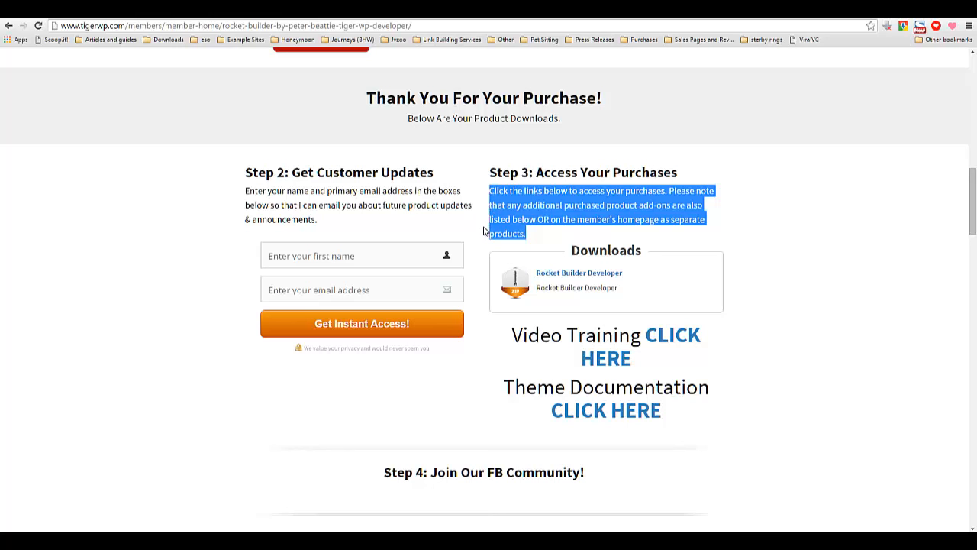
pyautogui.tripleClick(438, 204)
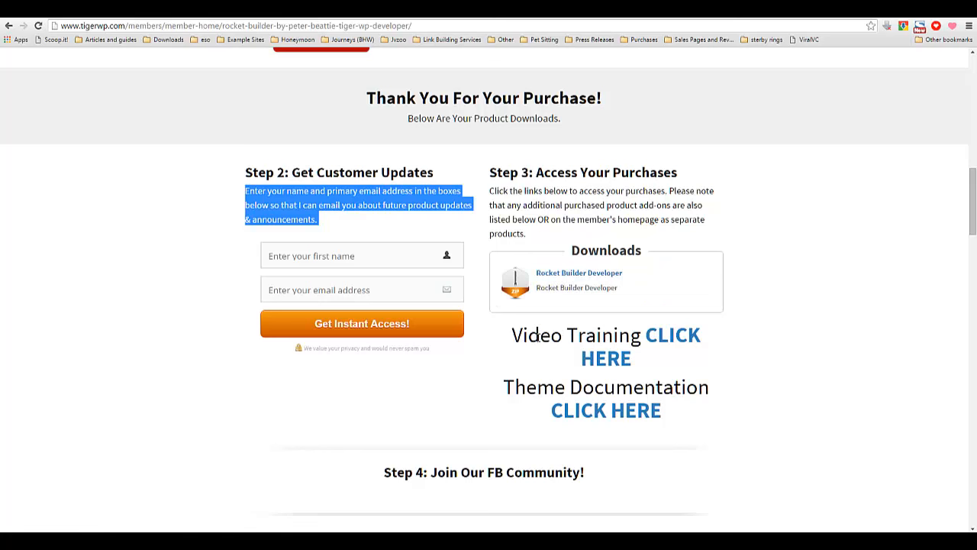
# Open the Video Training and Theme Documentation links in new tabs and switch to the video training tab.
pyautogui.moveTo(541, 336); pyautogui.dragTo(550, 336)
pyautogui.rightClick(661, 340)
pyautogui.click(679, 342)
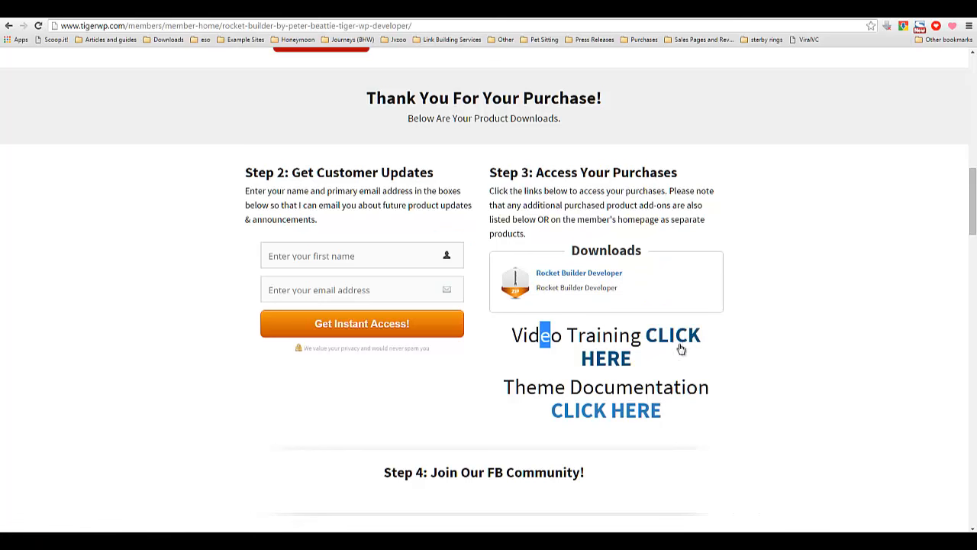
pyautogui.rightClick(588, 413)
pyautogui.click(614, 418)
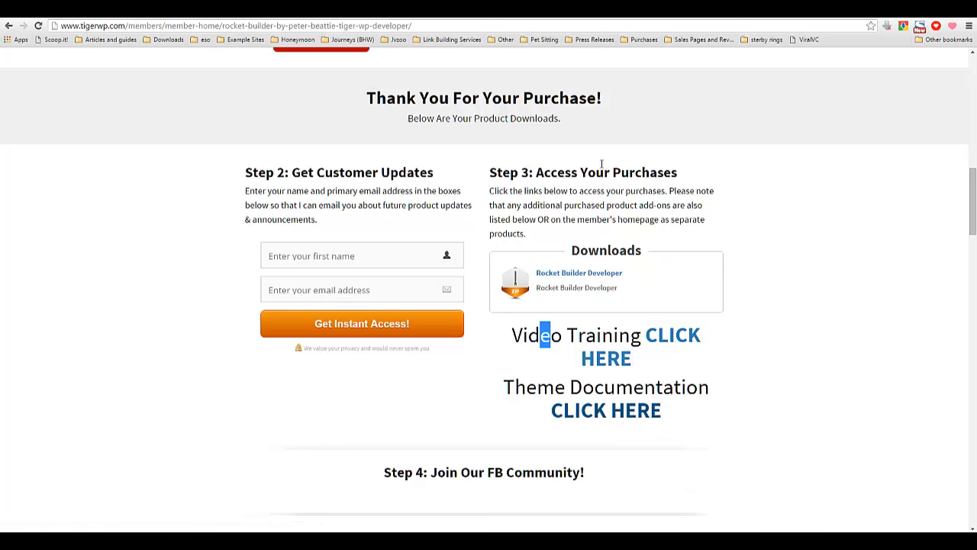
pyautogui.click(660, 23)
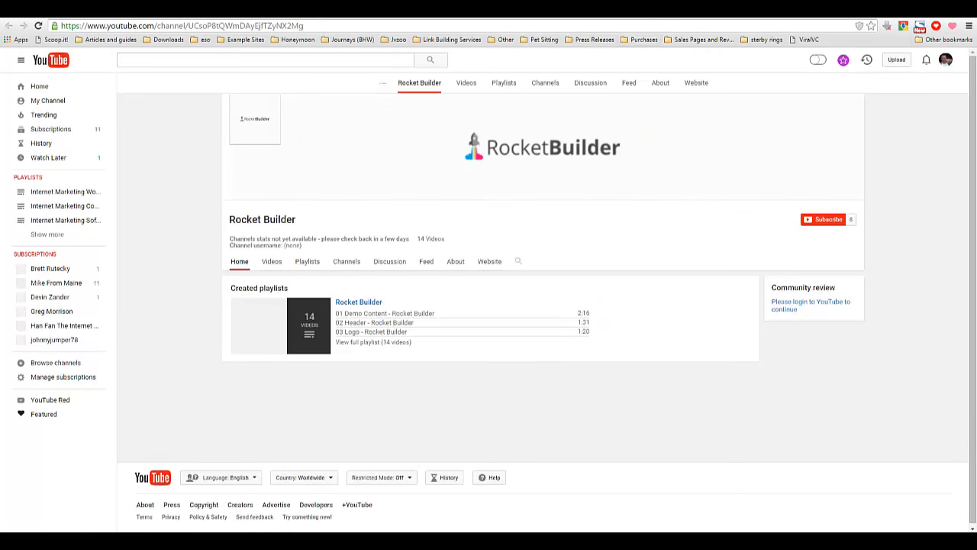
# Open the Rocket Builder playlist on the YouTube channel, start the 01 Demo Content video and scroll the playlist.
pyautogui.scroll(-1, 350, 307)
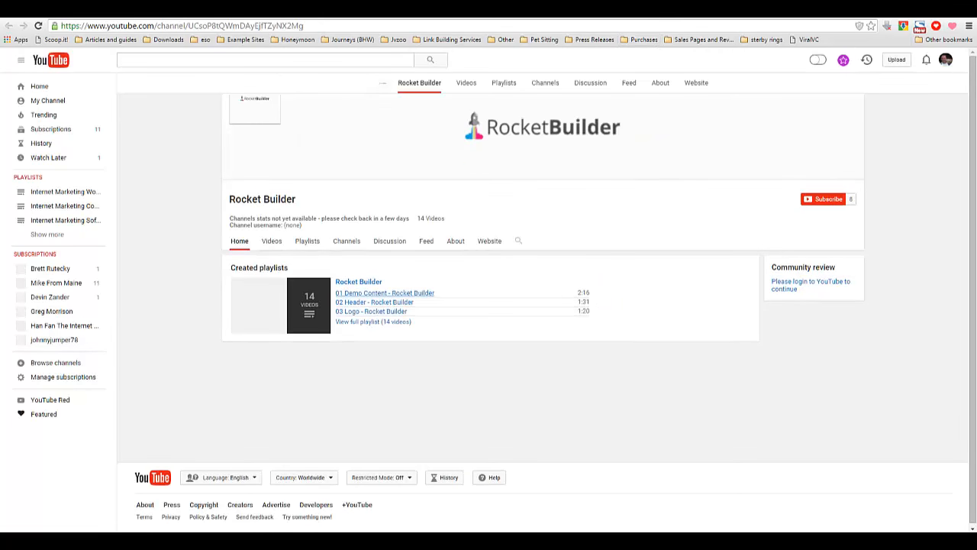
pyautogui.click(552, 17)
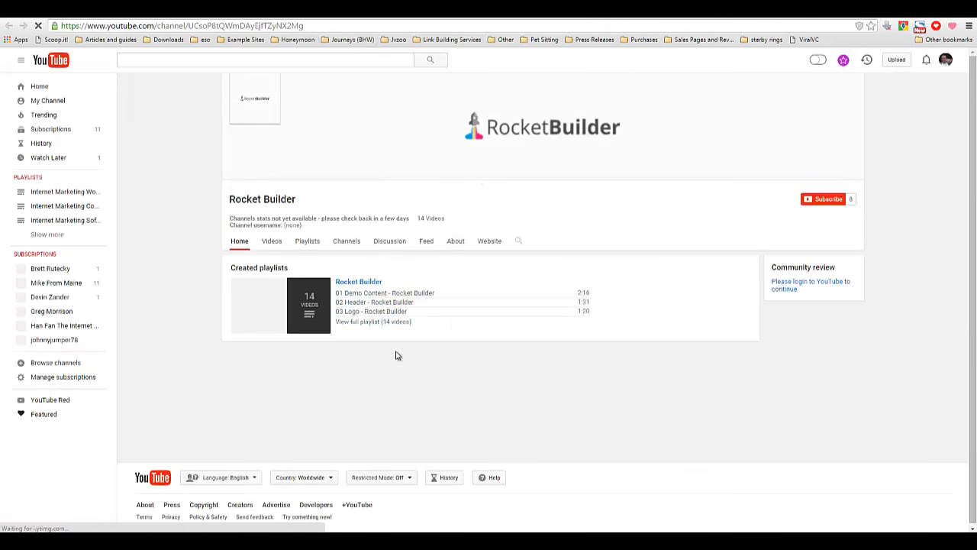
pyautogui.click(309, 325)
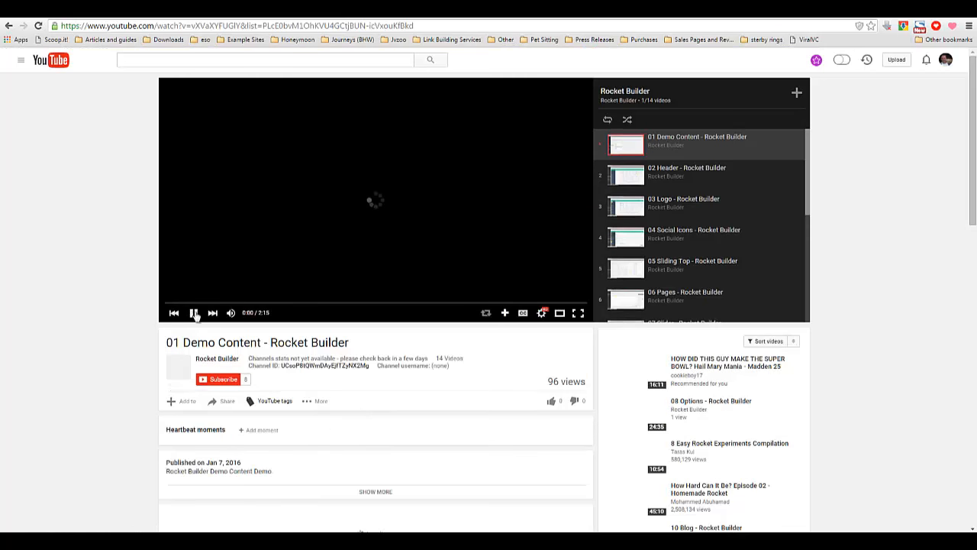
pyautogui.click(198, 315)
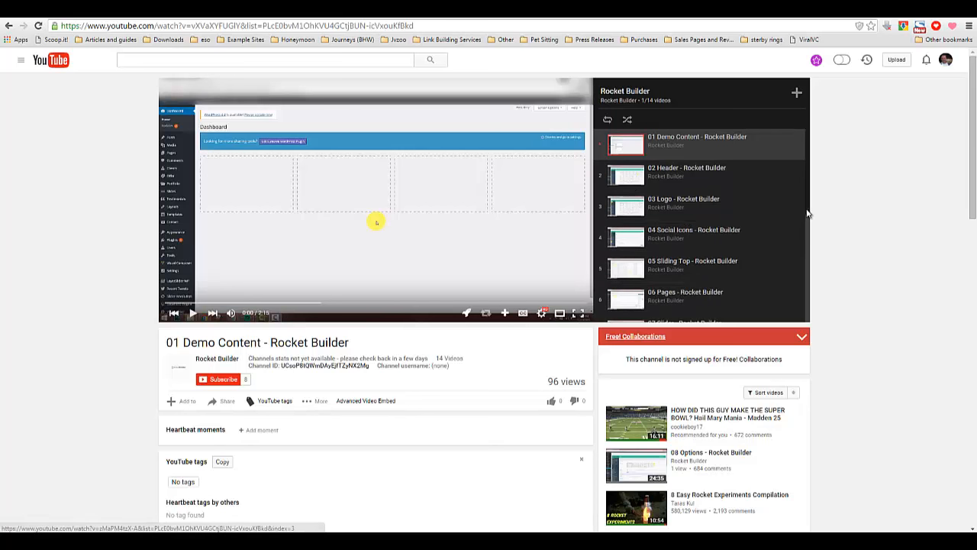
pyautogui.moveTo(808, 212); pyautogui.dragTo(801, 268)
pyautogui.moveTo(809, 199); pyautogui.dragTo(803, 258)
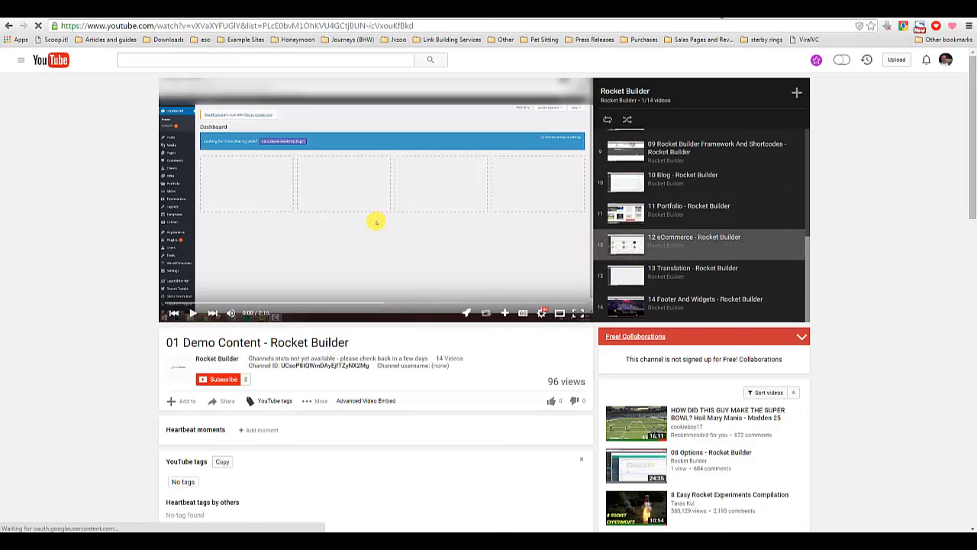
# Switch to the Rocket Builder User Guide tab and scroll through its documentation sections.
pyautogui.click(720, 11)
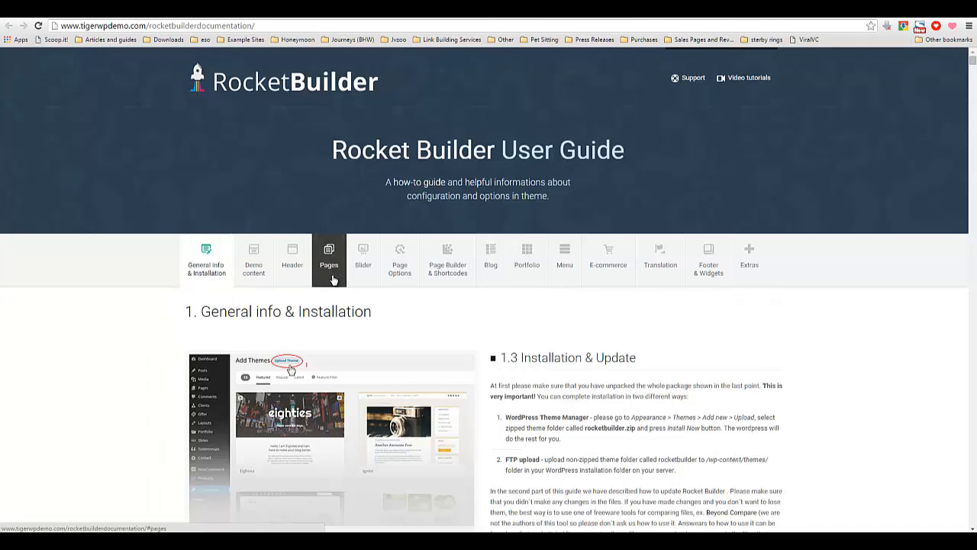
pyautogui.moveTo(397, 281)
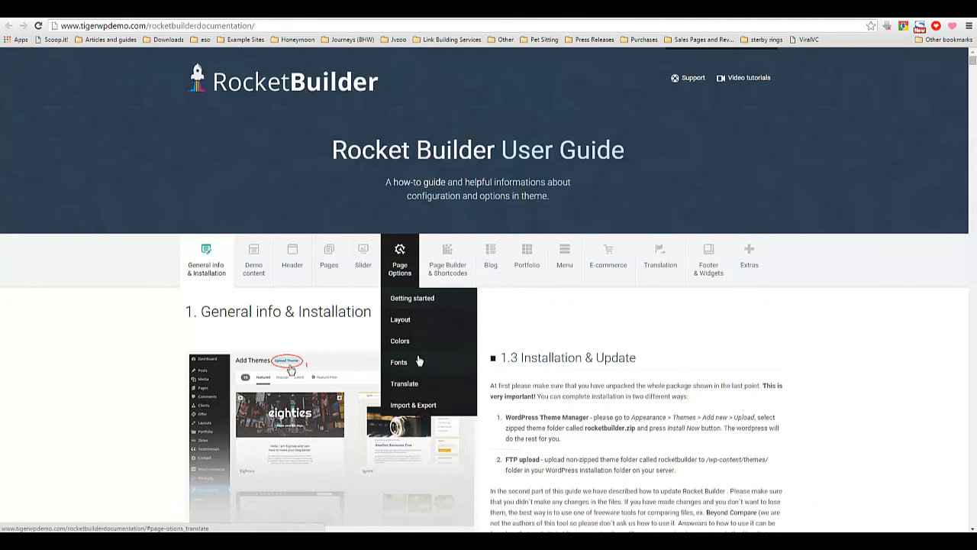
pyautogui.scroll(-3, 546, 363)
pyautogui.scroll(-12, 546, 363)
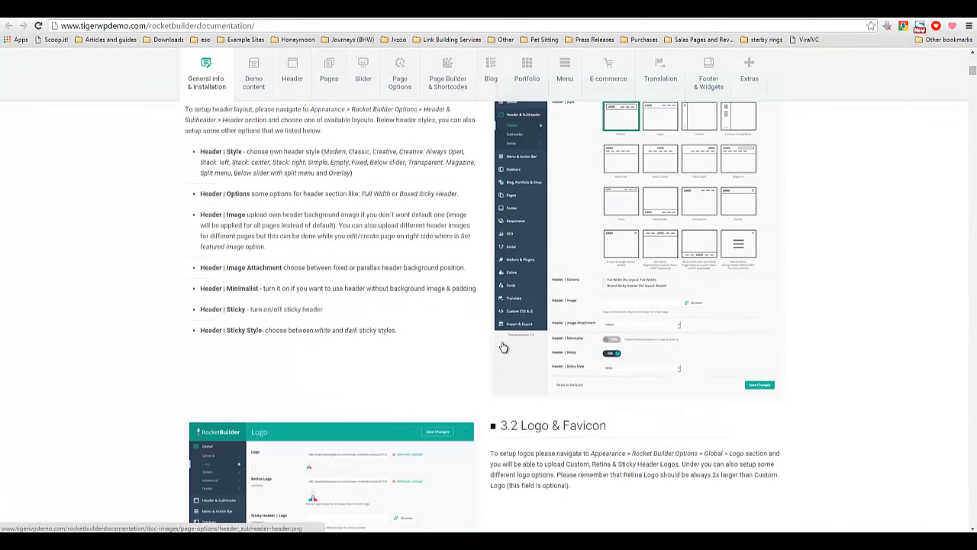
pyautogui.scroll(-4, 509, 349)
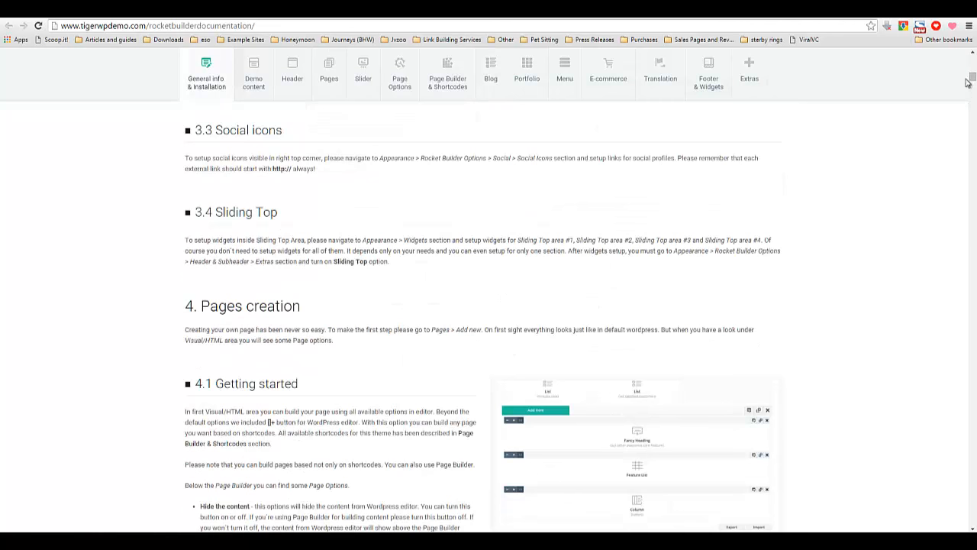
pyautogui.moveTo(973, 79); pyautogui.dragTo(973, 58)
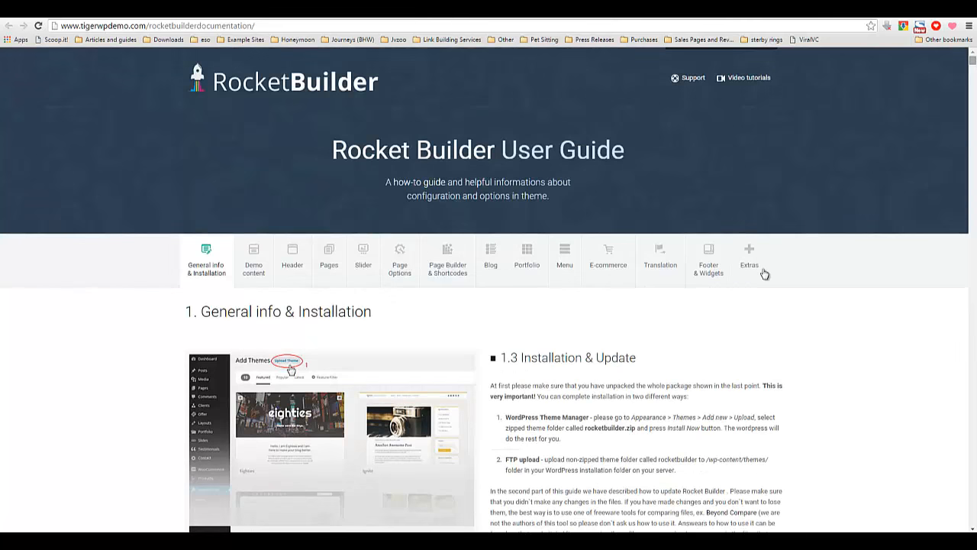
# Highlight the WordPress Theme Manager installation instruction and the 1.3 Installation & Update heading.
pyautogui.tripleClick(568, 429)
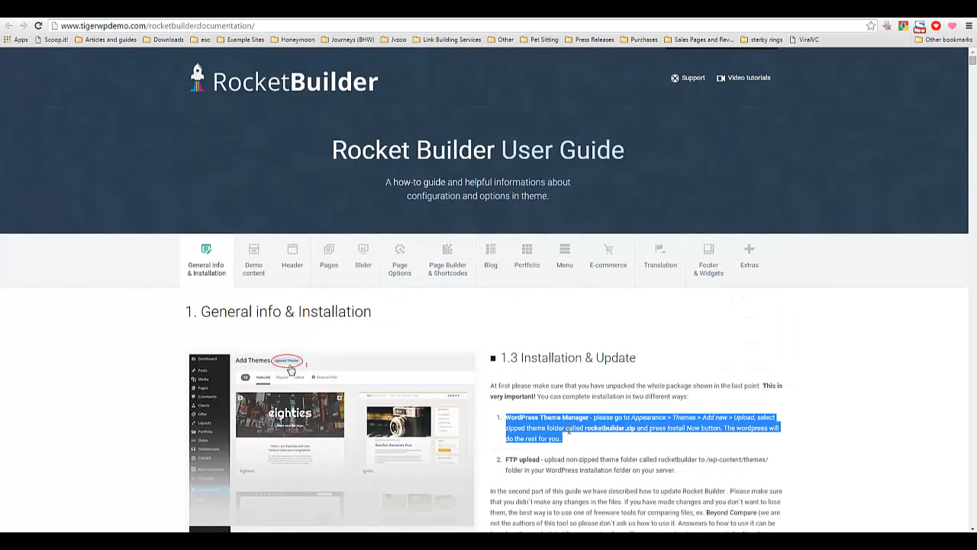
pyautogui.click(569, 429)
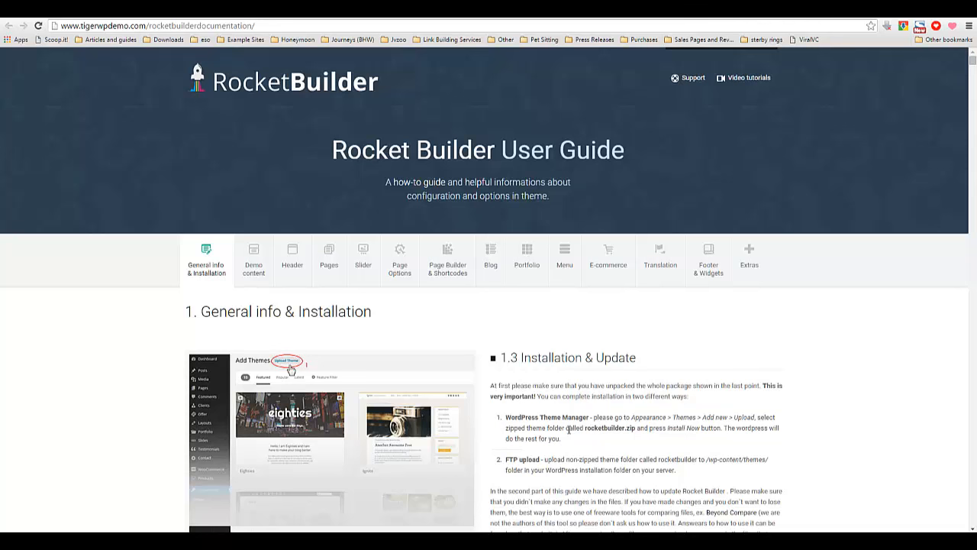
pyautogui.tripleClick(569, 430)
pyautogui.click(569, 448)
pyautogui.moveTo(523, 361); pyautogui.dragTo(638, 360)
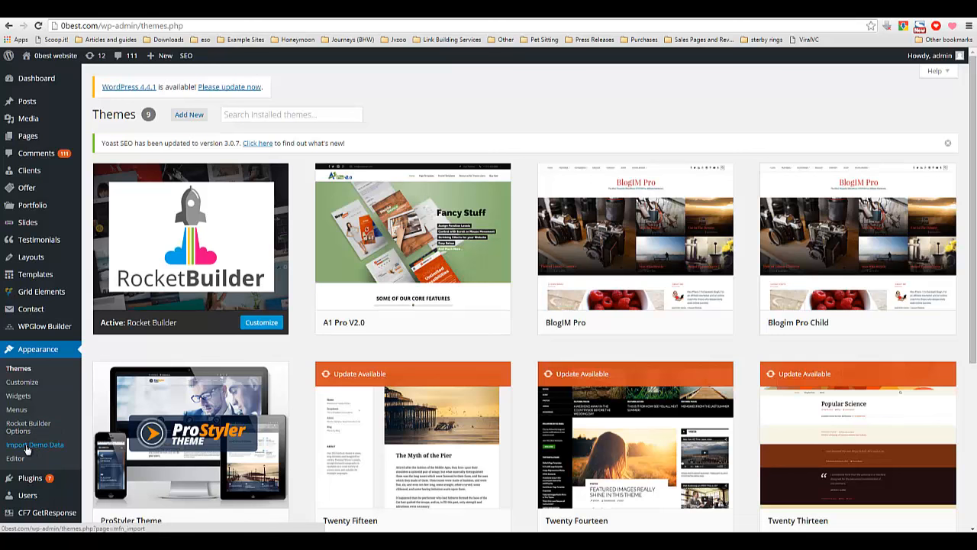
# Open the Import Demo Data page in the WordPress admin and set the import type to Demo.
pyautogui.moveTo(46, 277)
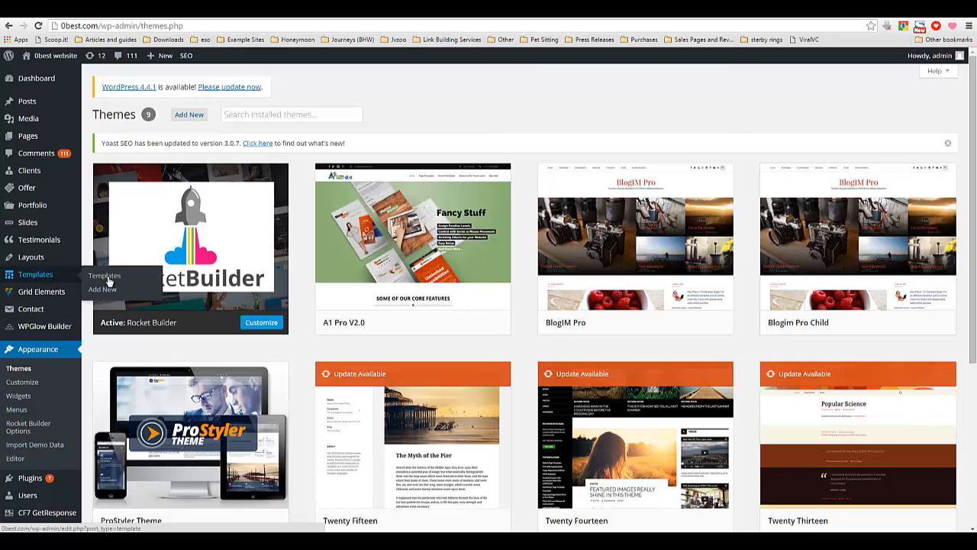
pyautogui.click(37, 446)
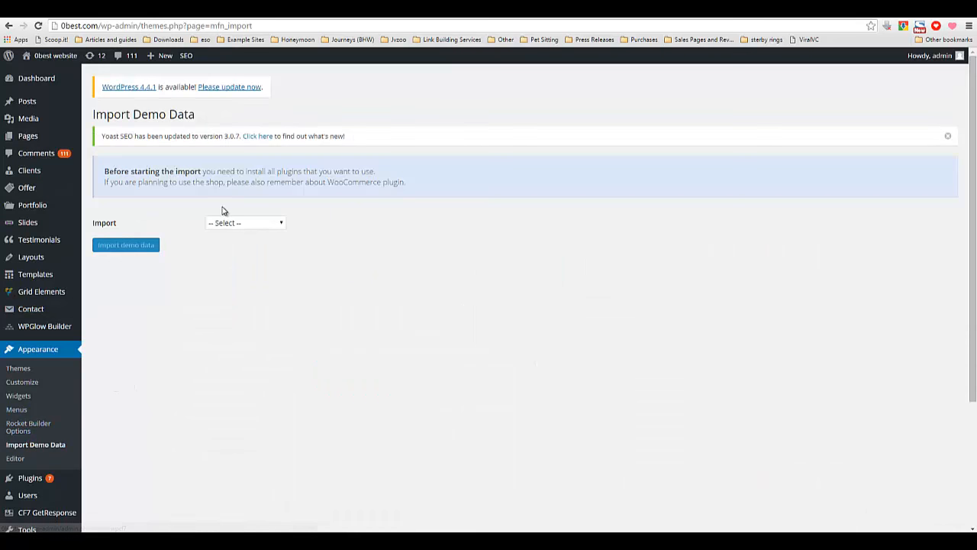
pyautogui.click(271, 228)
pyautogui.click(252, 243)
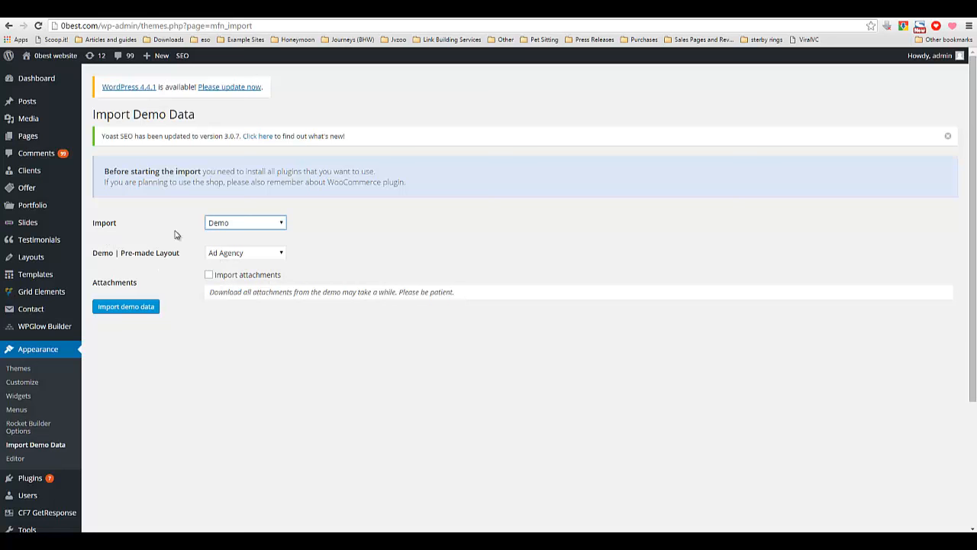
# Browse the Demo Pre-made Layout list and tick the Import attachments option.
pyautogui.click(238, 256)
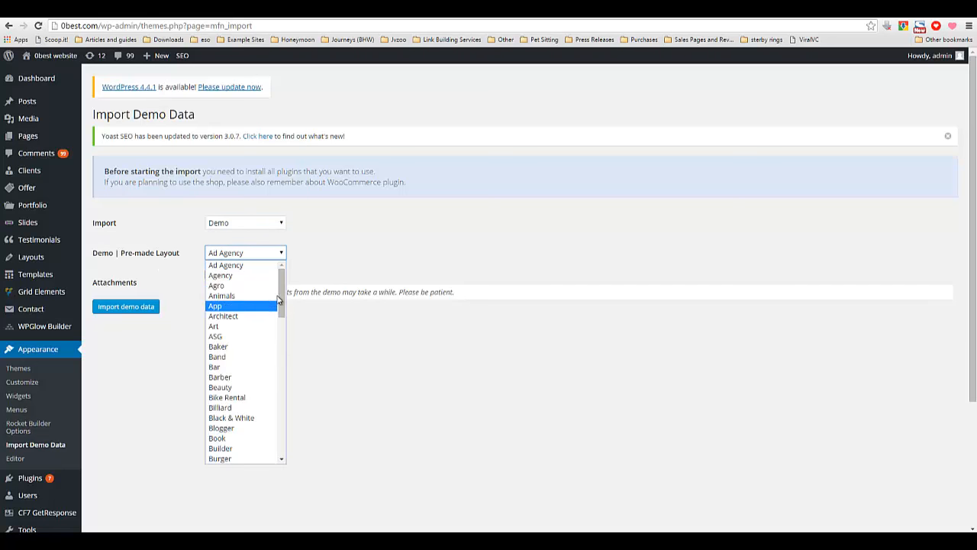
pyautogui.scroll(-3, 287, 382)
pyautogui.scroll(-10, 287, 383)
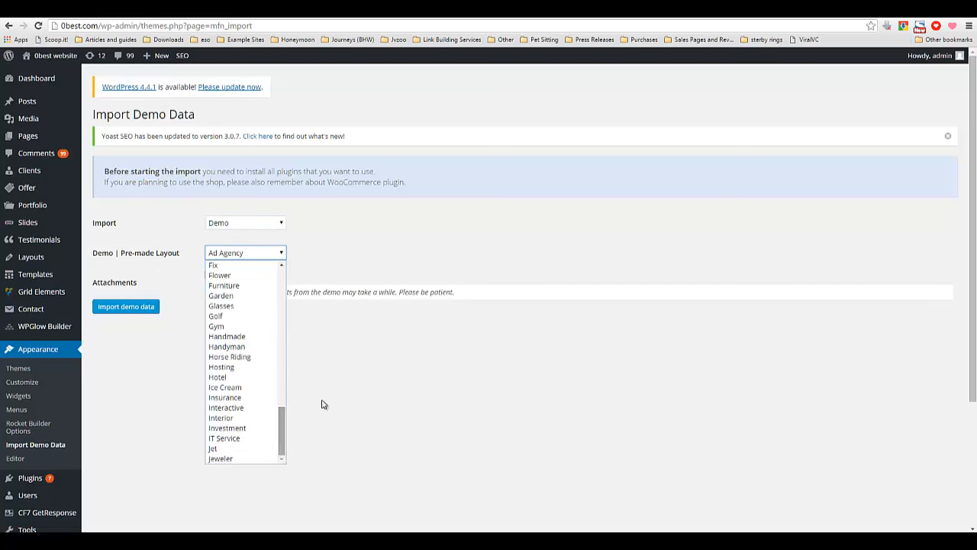
pyautogui.click(281, 283)
pyautogui.click(281, 283)
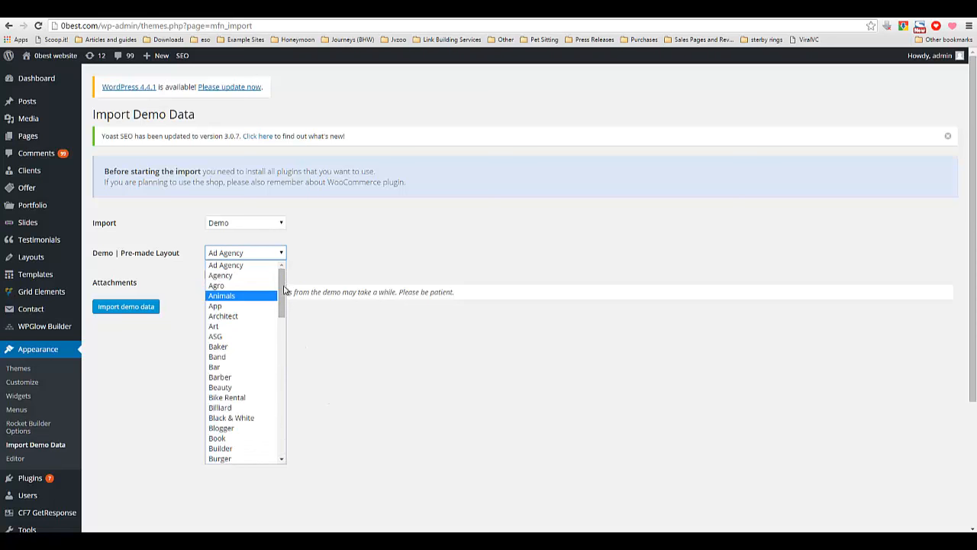
pyautogui.click(300, 332)
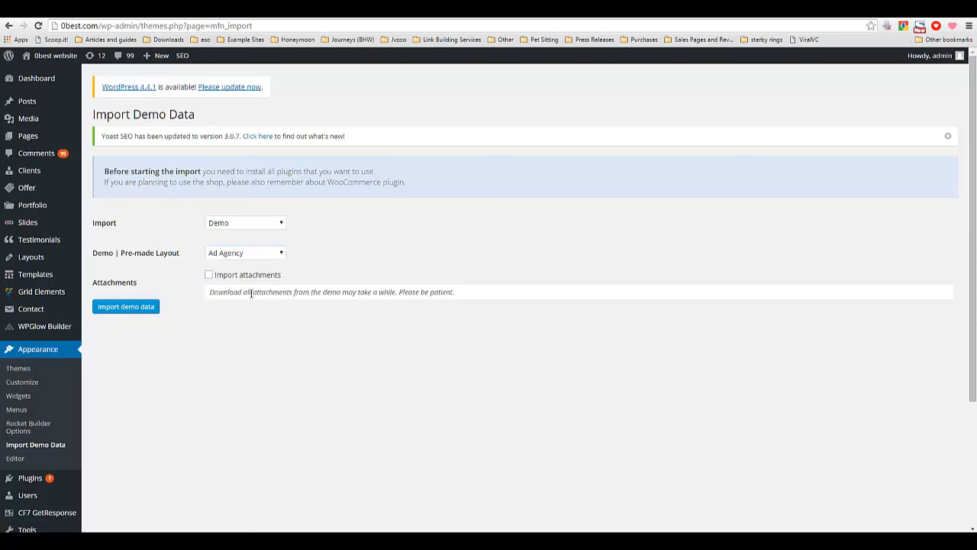
pyautogui.click(209, 274)
pyautogui.click(232, 253)
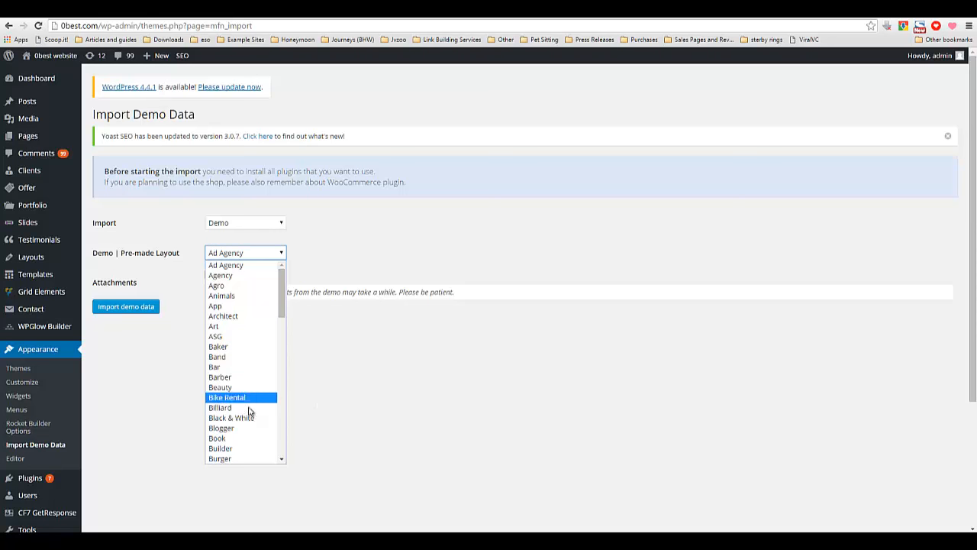
pyautogui.click(462, 314)
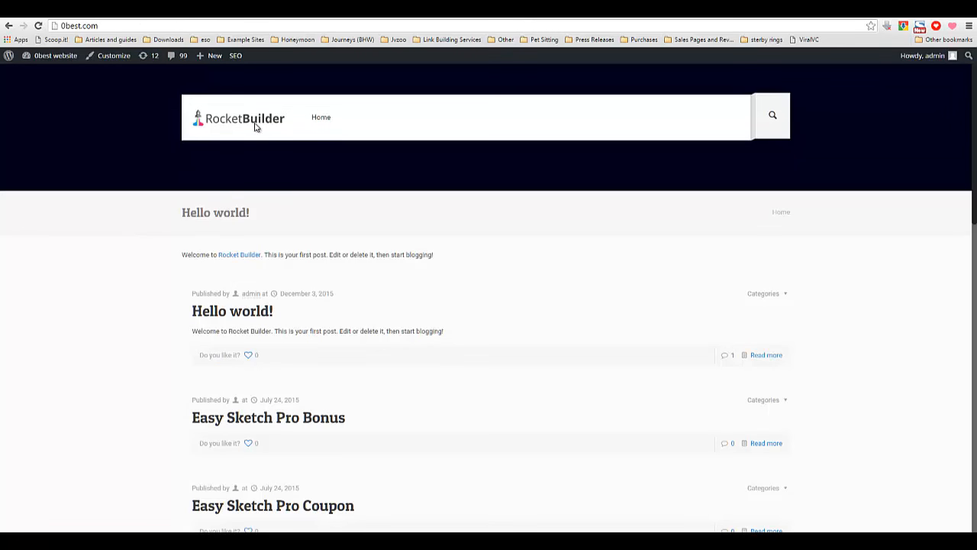
# Scroll through the blog posts on the site's front page and select the address bar URL.
pyautogui.rightClick(103, 281)
pyautogui.click(122, 312)
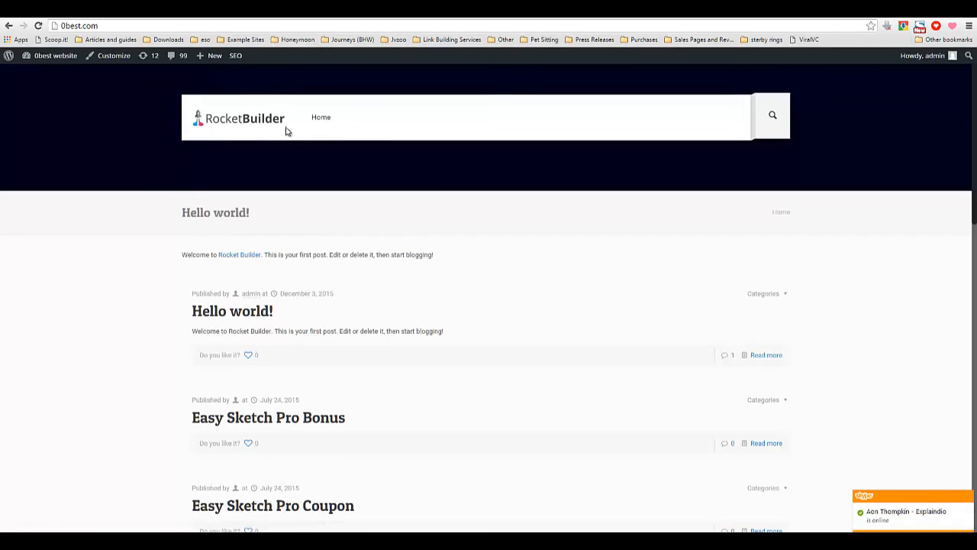
pyautogui.scroll(-5, 238, 263)
pyautogui.scroll(-4, 244, 282)
pyautogui.scroll(9, 245, 298)
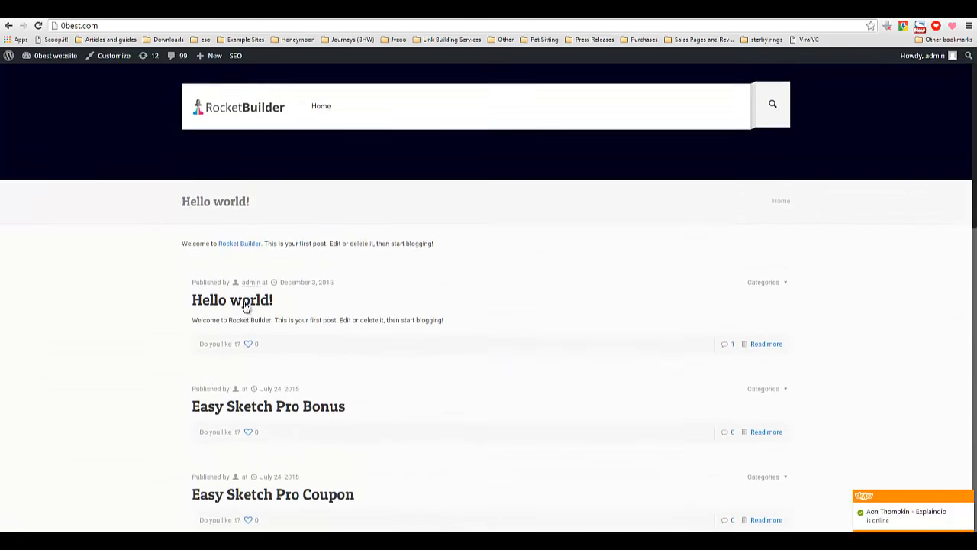
pyautogui.scroll(-3, 248, 352)
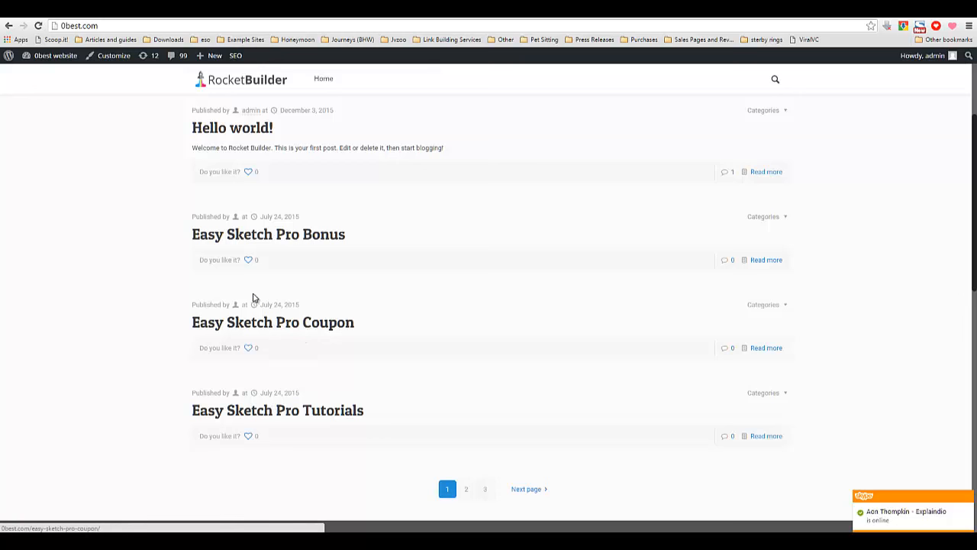
pyautogui.scroll(3, 258, 267)
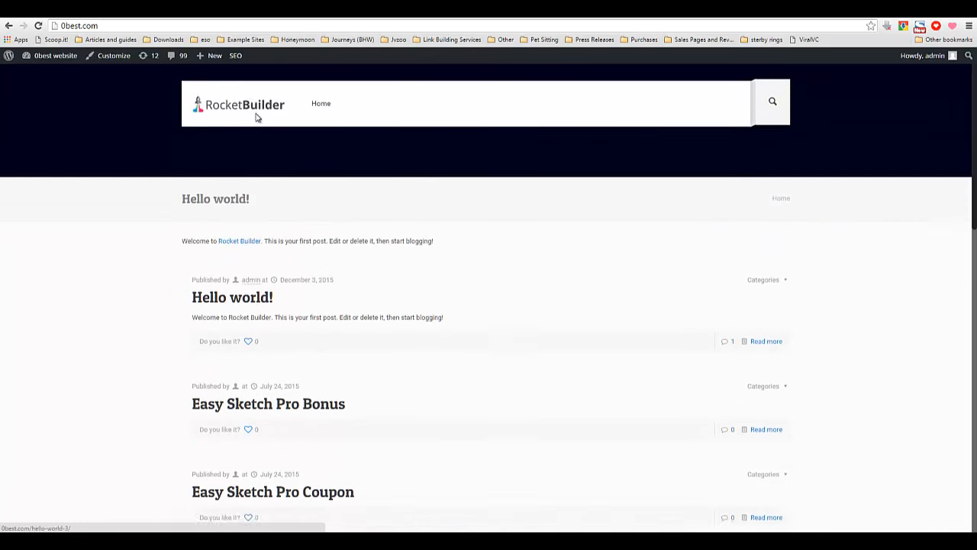
pyautogui.click(284, 26)
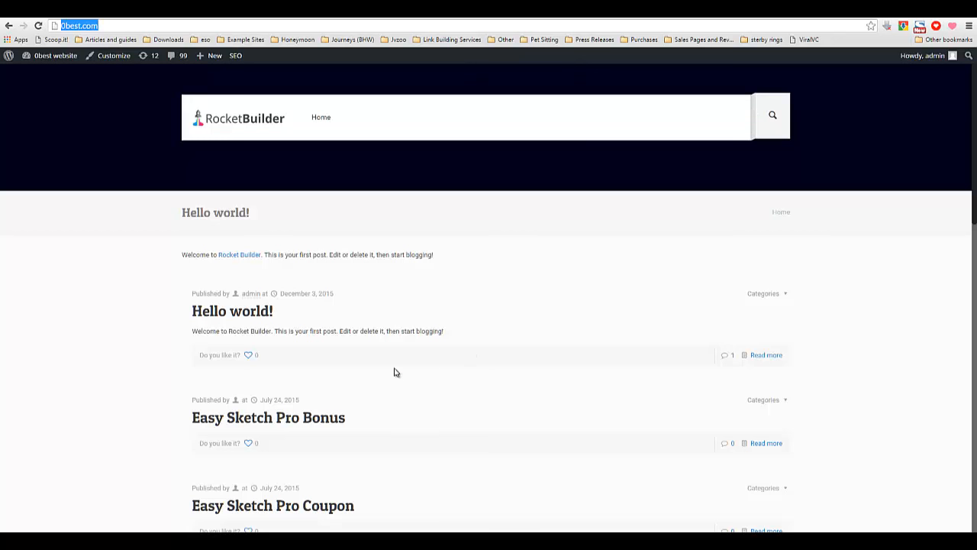
# Choose the Copywriter layout in the Demo Pre-made Layout list for the demo data import.
pyautogui.tripleClick(255, 206)
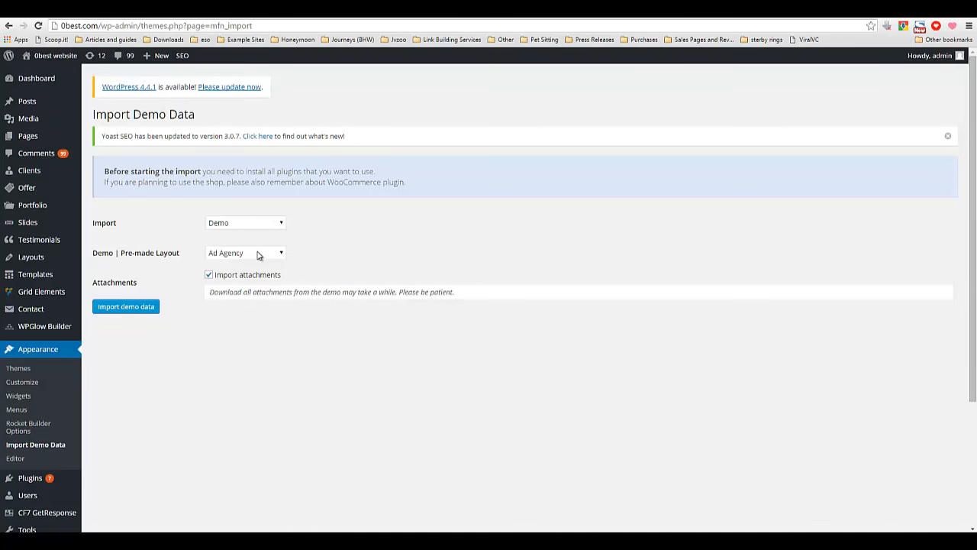
pyautogui.click(258, 255)
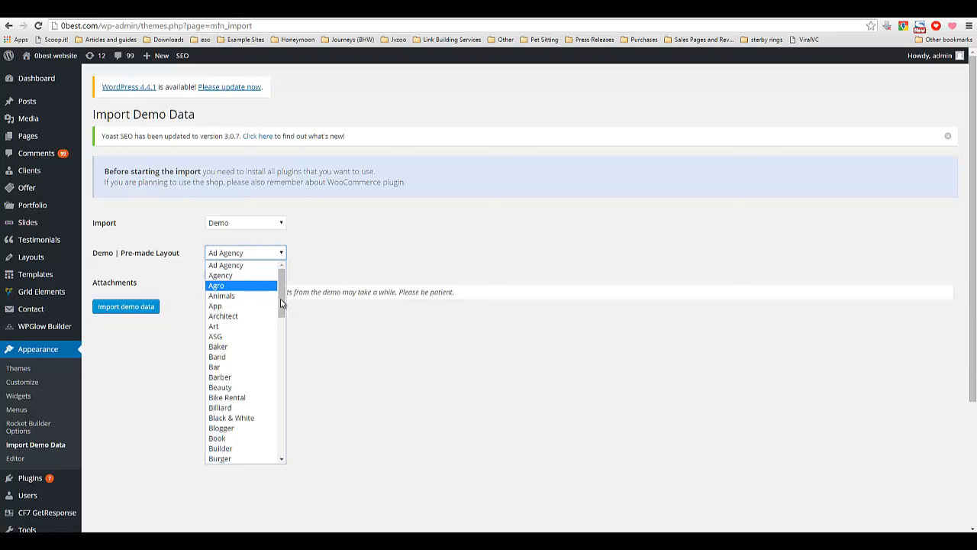
pyautogui.moveTo(284, 307); pyautogui.dragTo(277, 368)
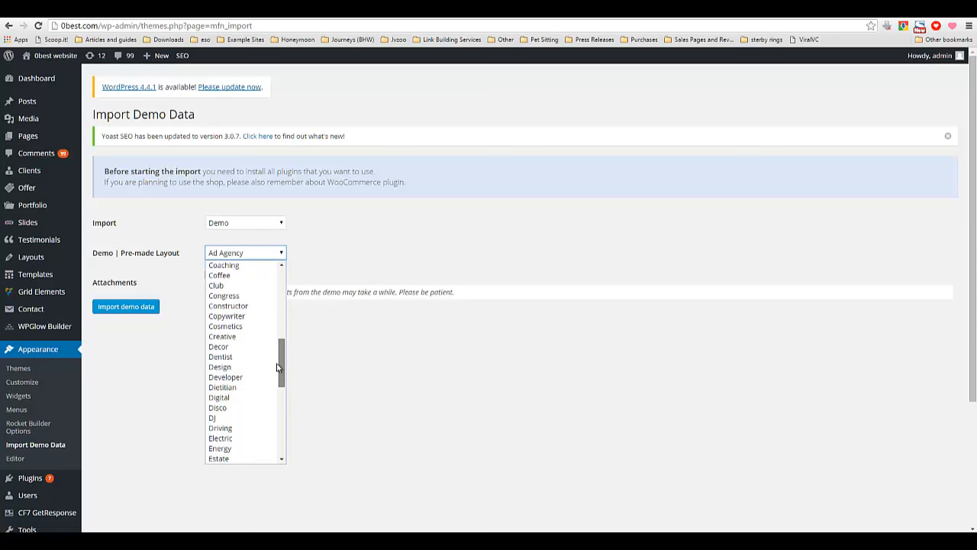
pyautogui.click(249, 316)
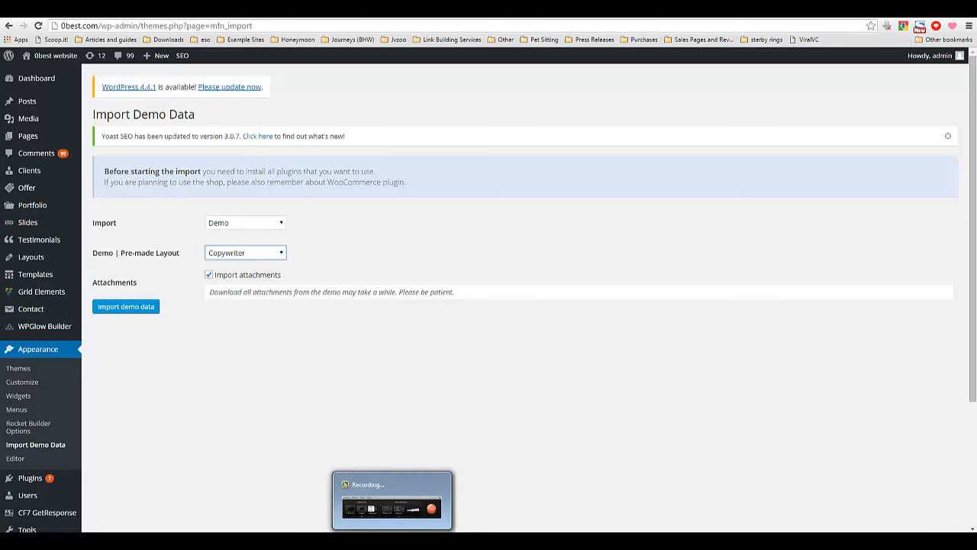
pyautogui.click(392, 541)
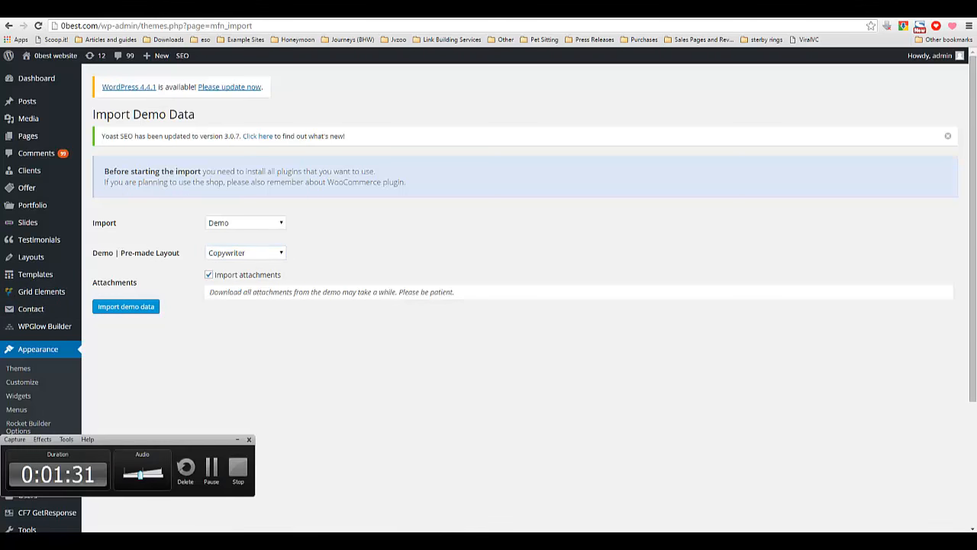
pyautogui.click(211, 470)
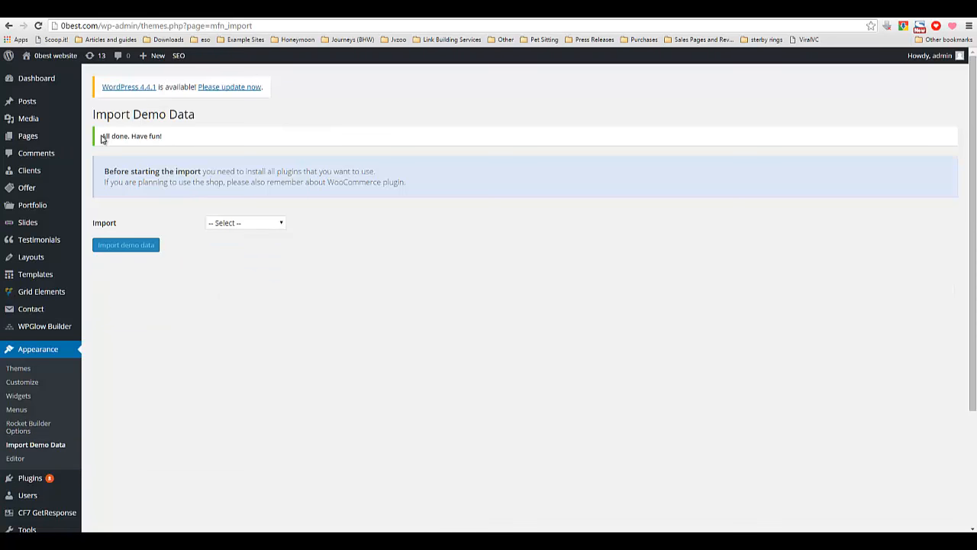
# Highlight the import completion message and compare the admin page with the site's front page in the other tab.
pyautogui.moveTo(101, 136); pyautogui.dragTo(170, 136)
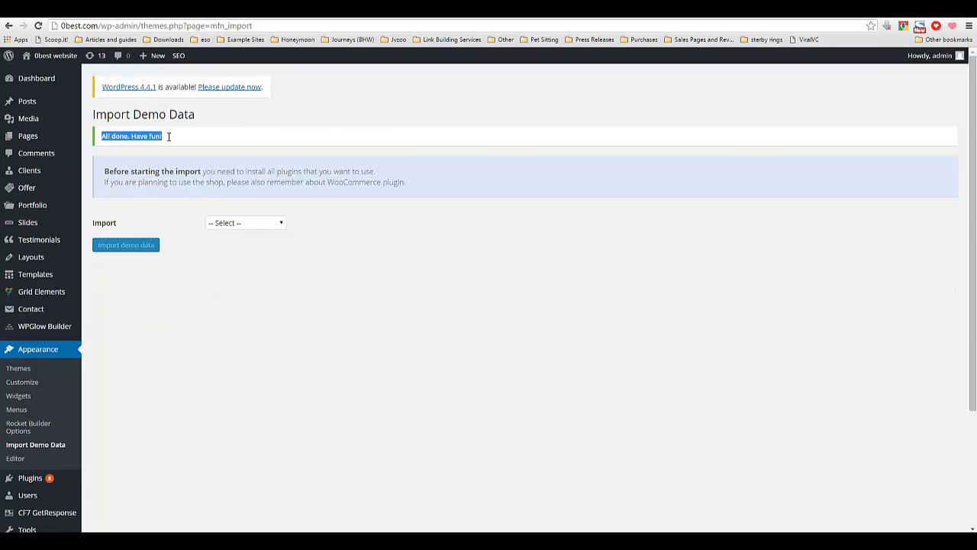
pyautogui.click(259, 239)
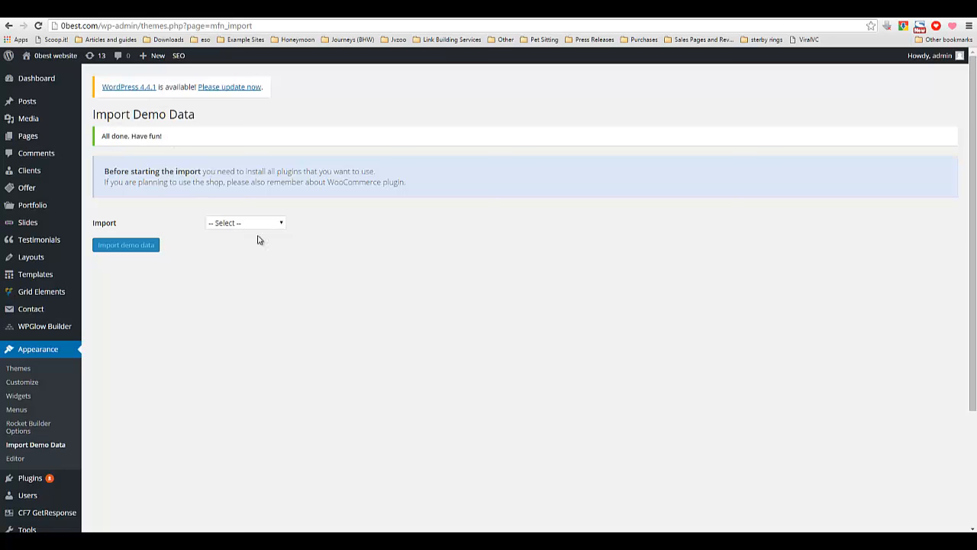
pyautogui.click(363, 17)
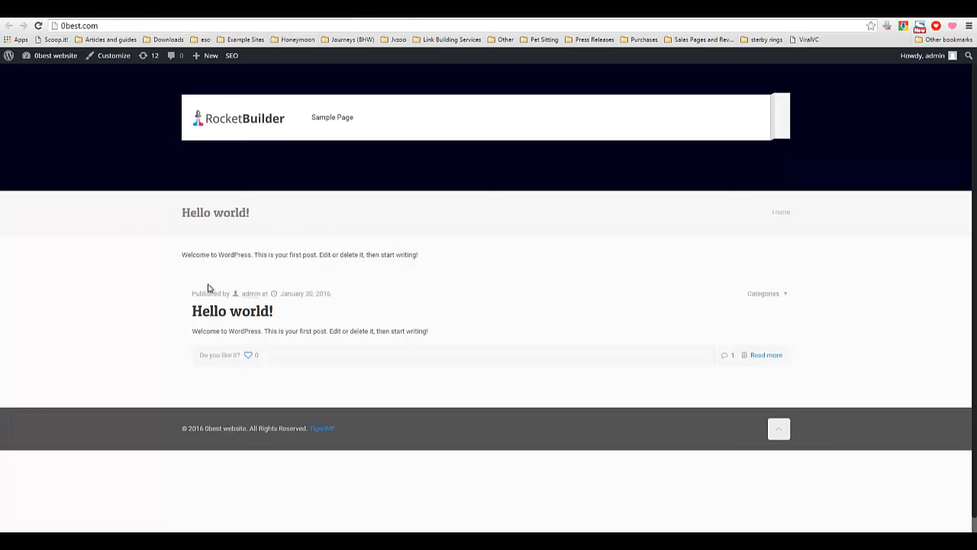
pyautogui.click(260, 13)
pyautogui.click(364, 14)
pyautogui.moveTo(184, 213); pyautogui.dragTo(266, 211)
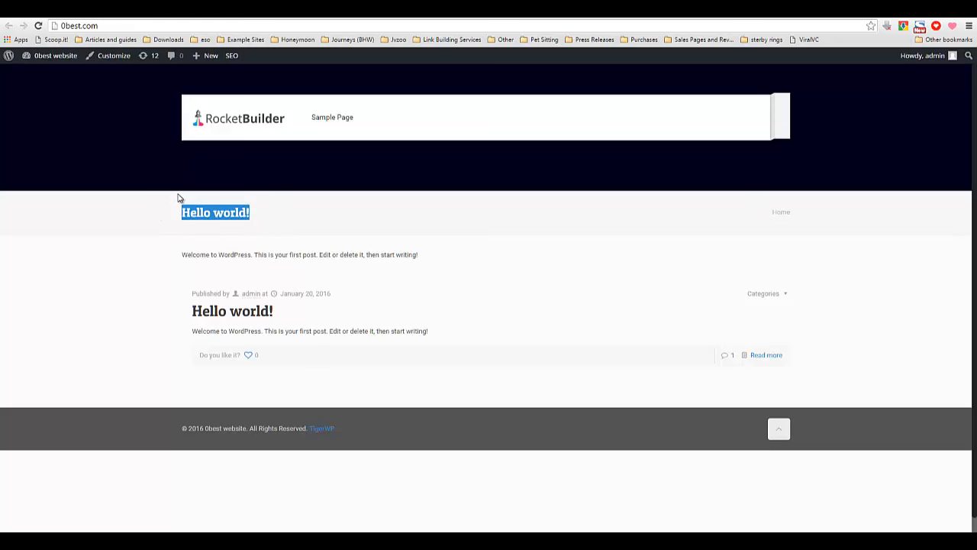
pyautogui.tripleClick(197, 215)
pyautogui.click(306, 18)
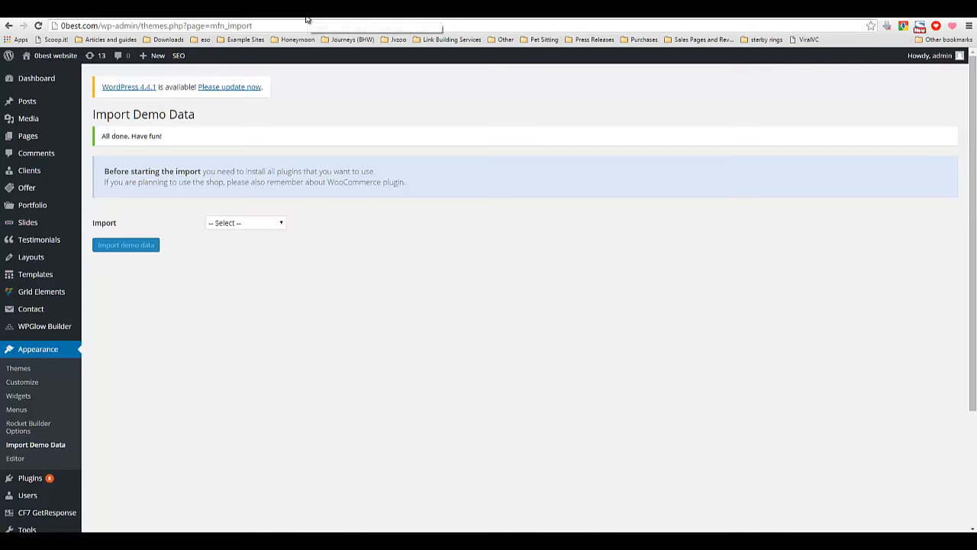
pyautogui.click(350, 17)
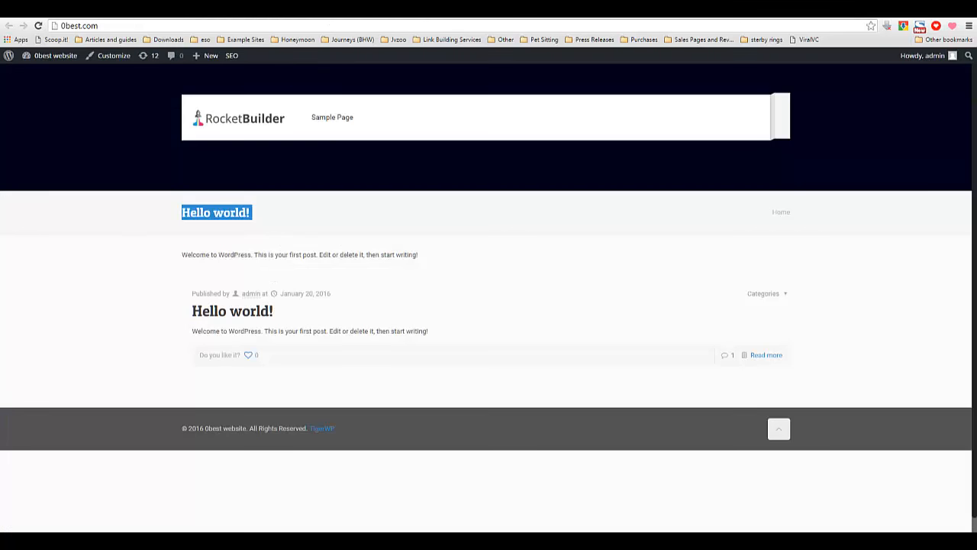
pyautogui.click(306, 19)
# Open the Reading Settings page to check which page the front page displays.
pyautogui.scroll(-3, 132, 425)
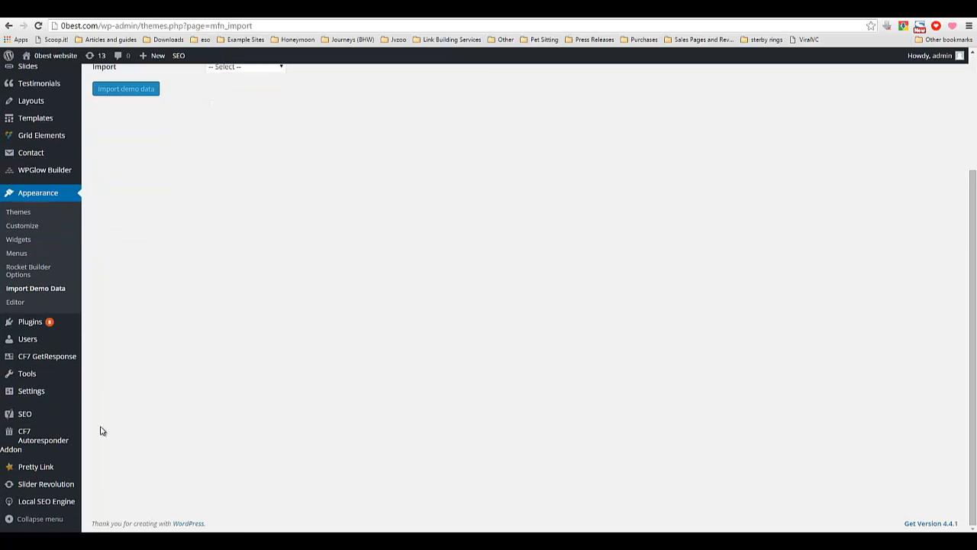
pyautogui.moveTo(44, 392)
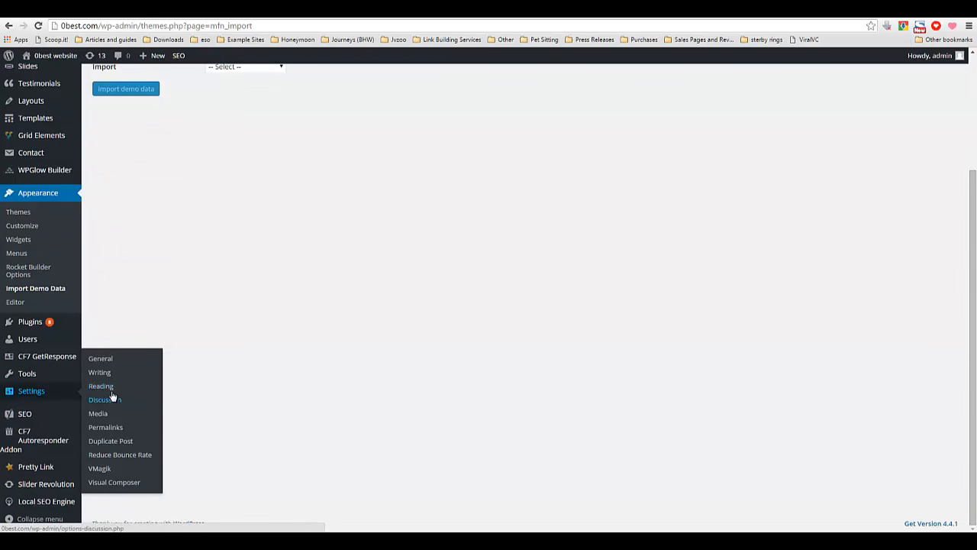
pyautogui.click(110, 387)
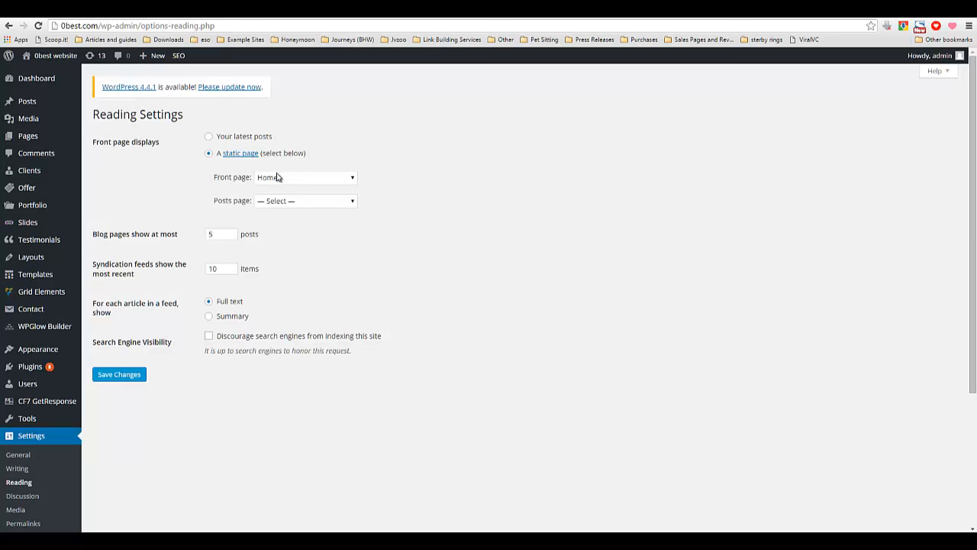
# Reload the site's front page and scroll through the imported Copywriter homepage layout.
pyautogui.click(357, 15)
pyautogui.rightClick(439, 246)
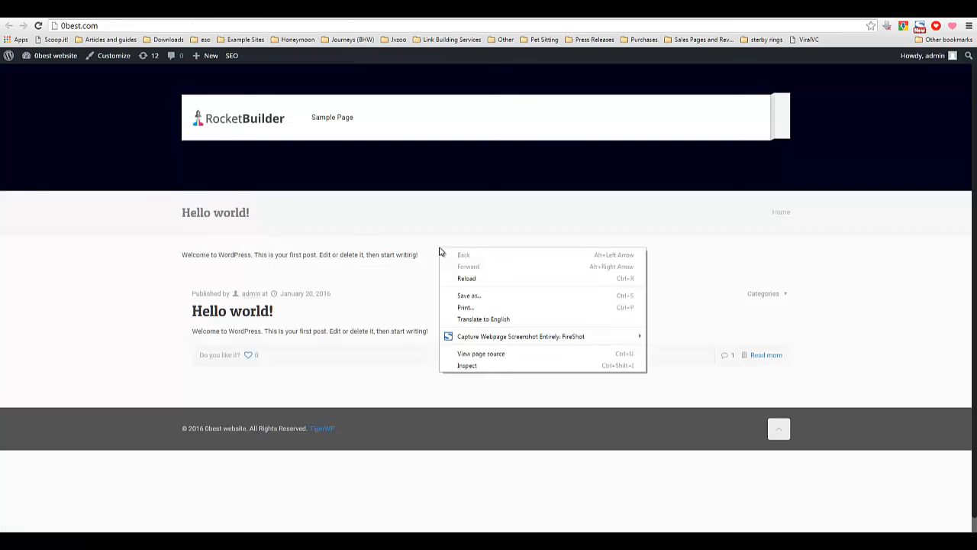
pyautogui.click(464, 275)
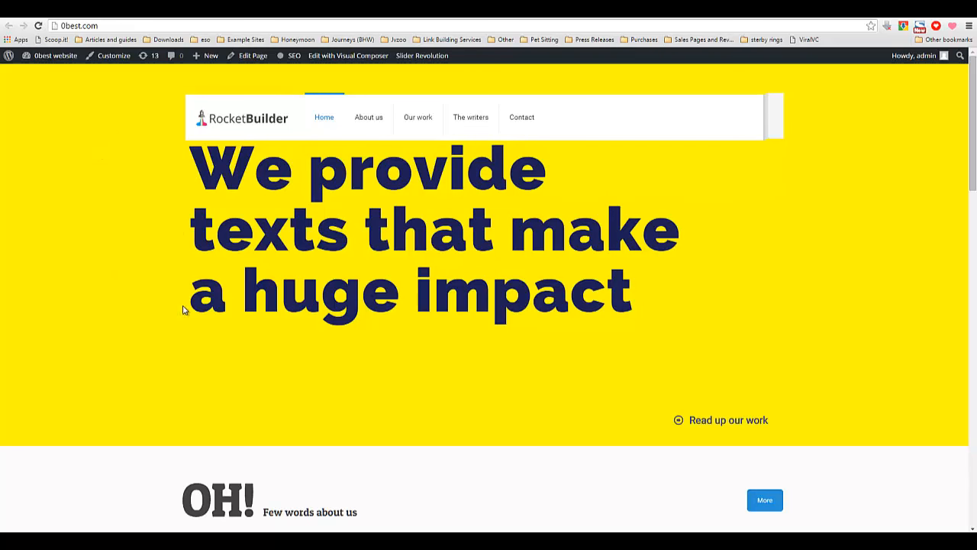
pyautogui.scroll(-2, 185, 310)
pyautogui.scroll(2, 179, 298)
pyautogui.scroll(-3, 158, 298)
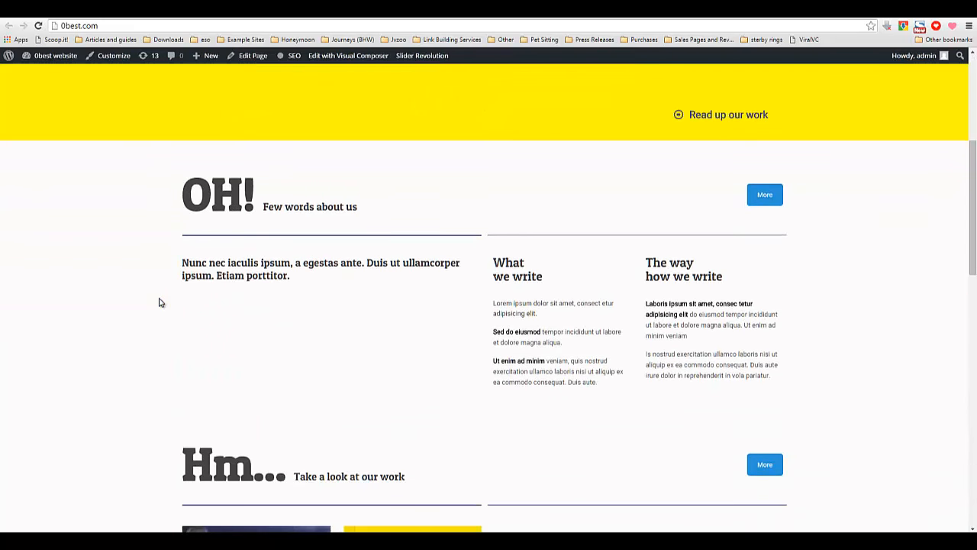
pyautogui.scroll(4, 159, 300)
pyautogui.scroll(-5, 153, 247)
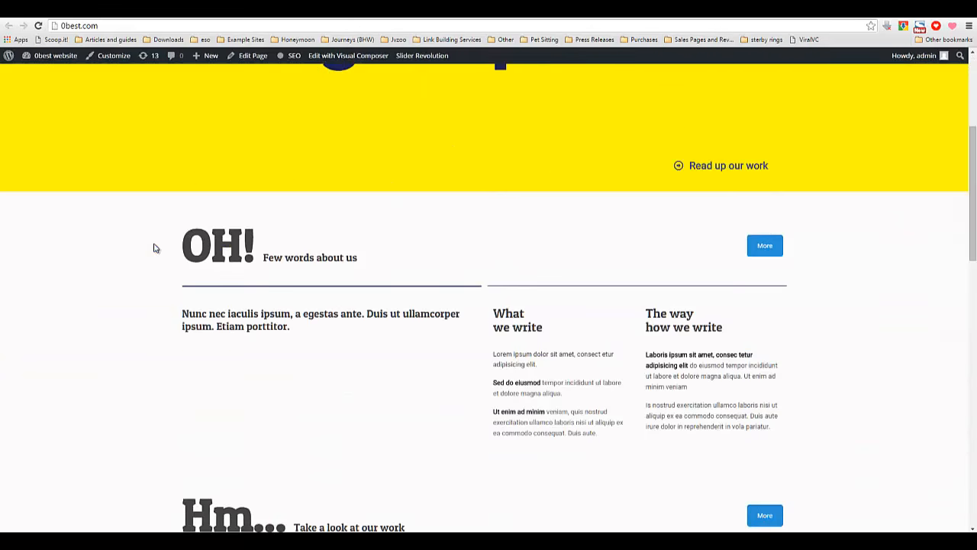
pyautogui.scroll(-8, 456, 346)
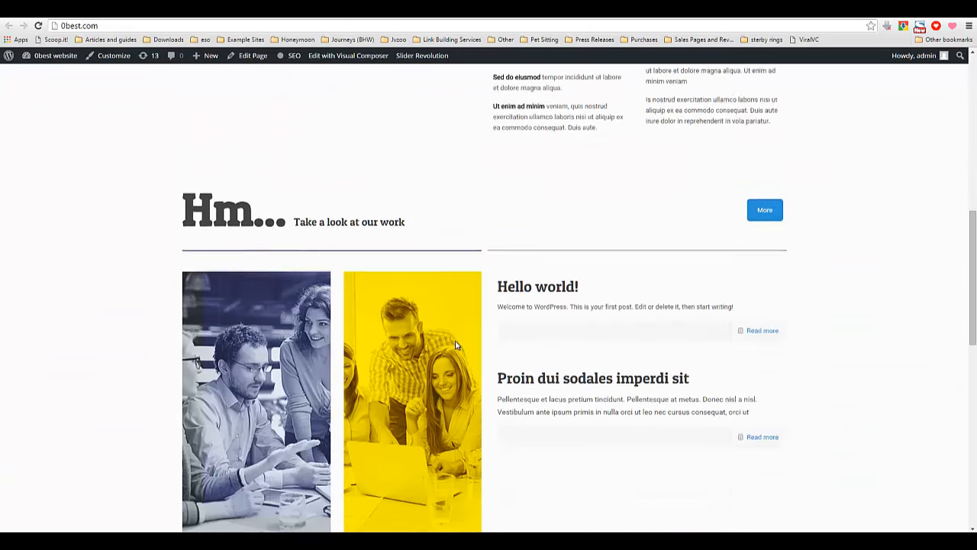
pyautogui.scroll(-2, 402, 349)
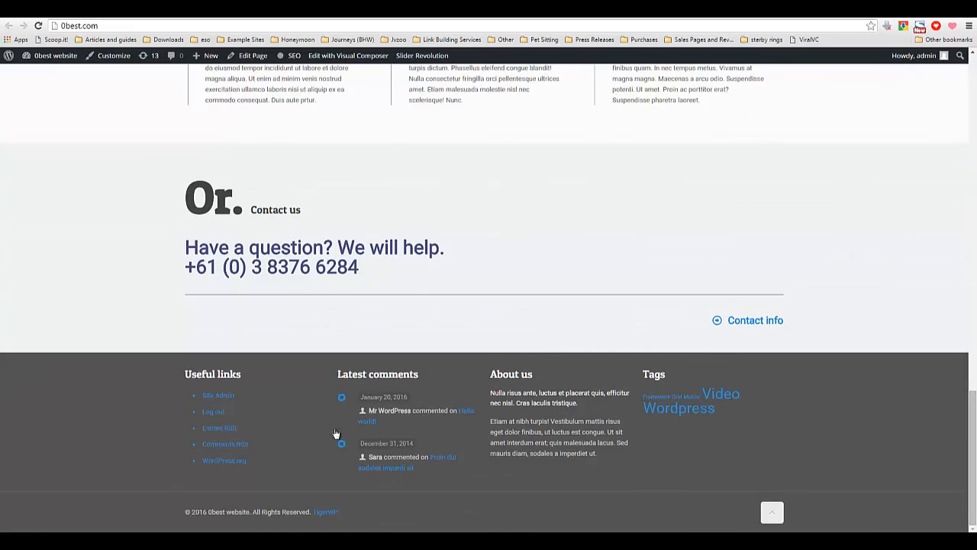
pyautogui.scroll(10, 552, 374)
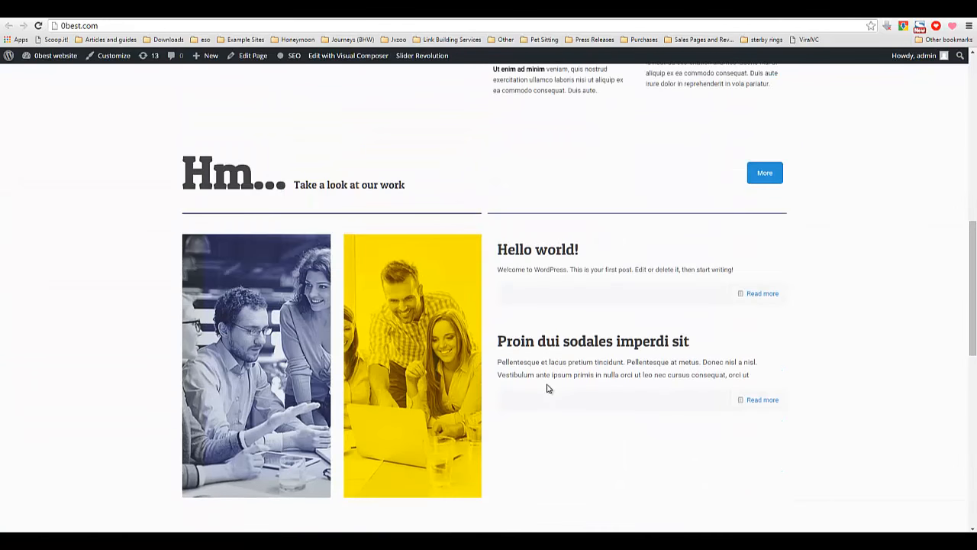
pyautogui.scroll(7, 547, 388)
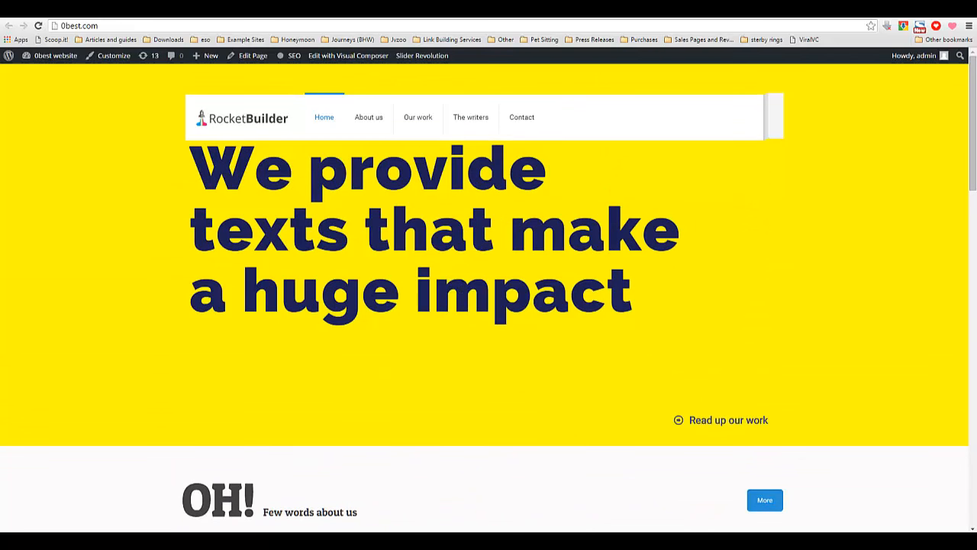
pyautogui.click(305, 9)
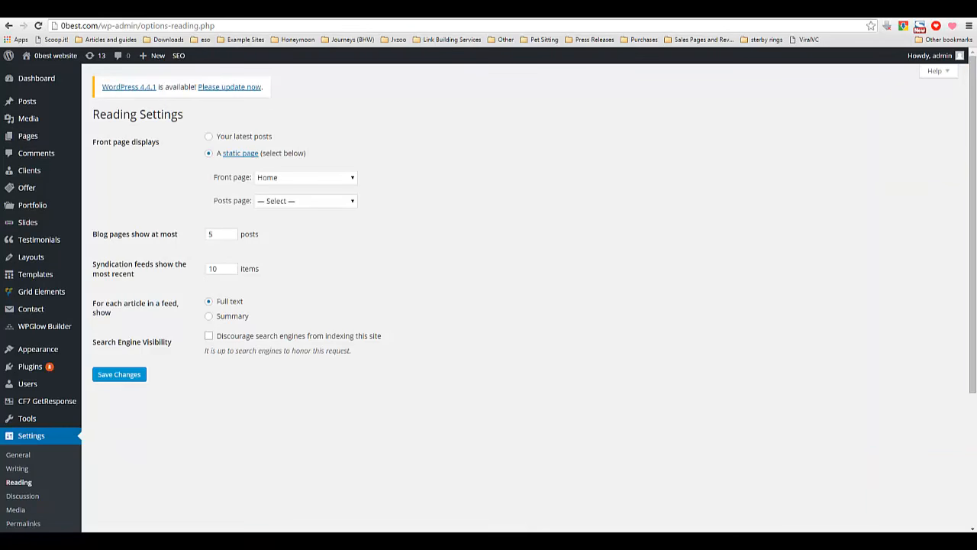
pyautogui.click(458, 9)
pyautogui.click(268, 10)
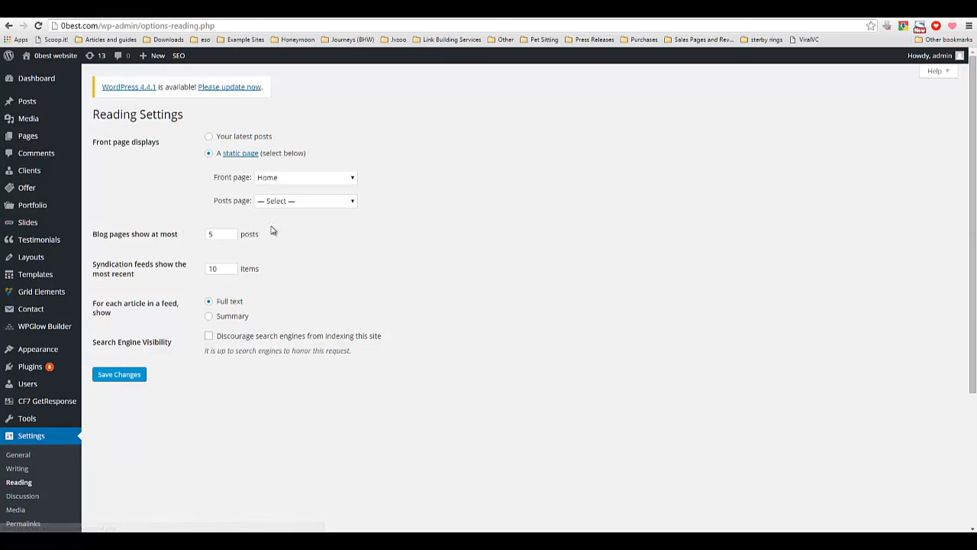
pyautogui.click(359, 14)
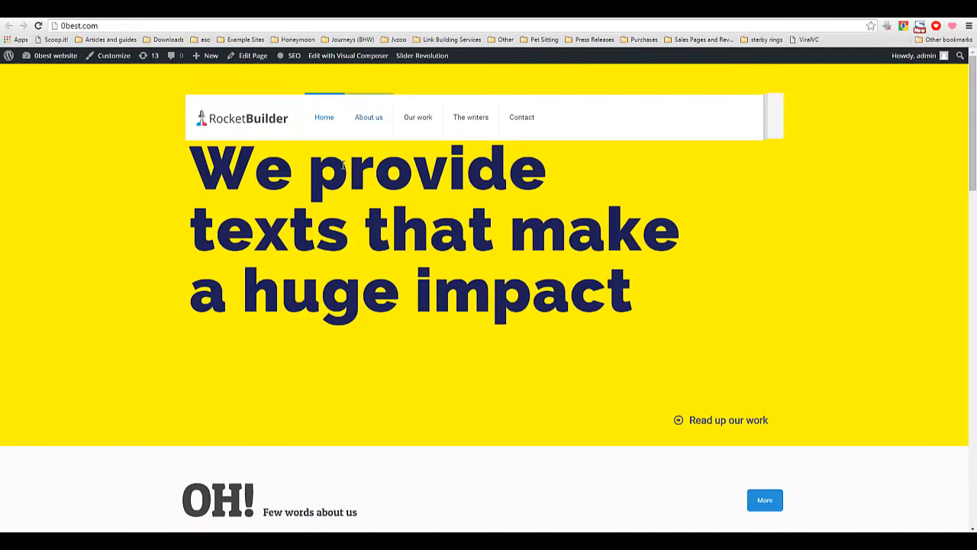
pyautogui.click(282, 14)
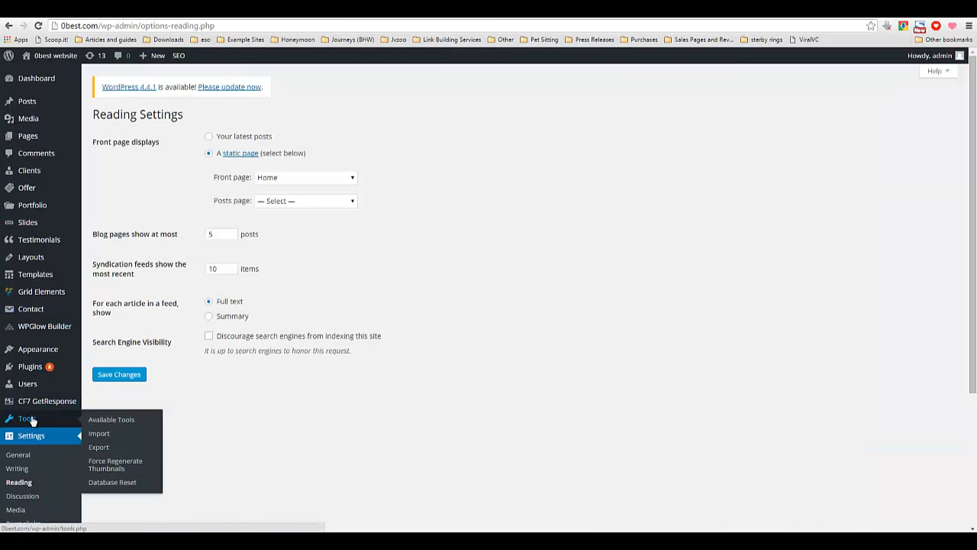
# Open the Database Reset tool and select all database tables for reset.
pyautogui.scroll(-2, 4, 382)
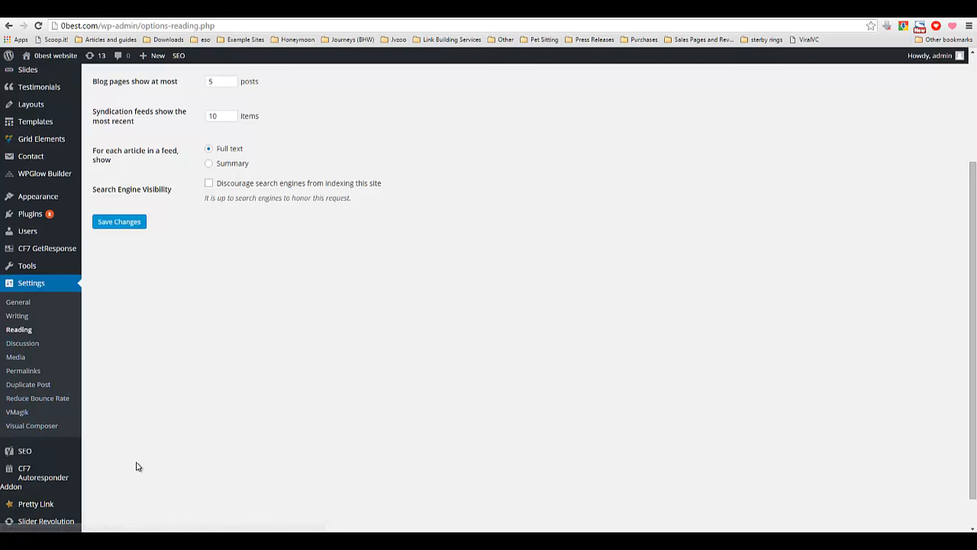
pyautogui.scroll(-1, 135, 464)
pyautogui.moveTo(37, 229)
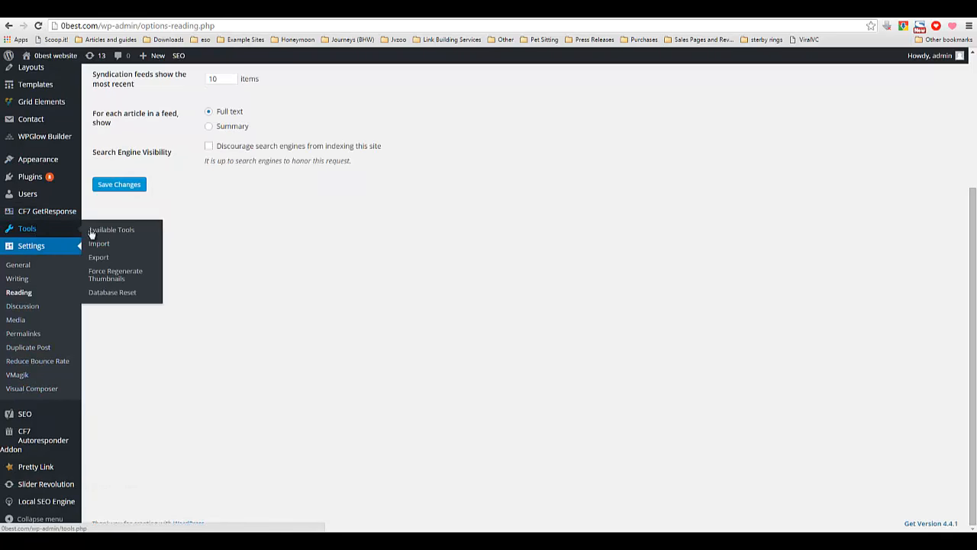
pyautogui.click(113, 294)
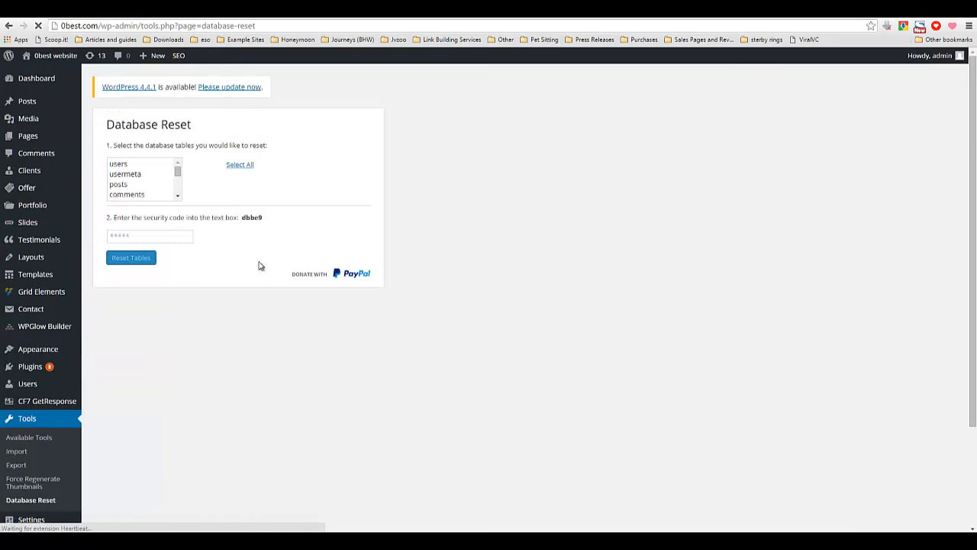
pyautogui.click(240, 166)
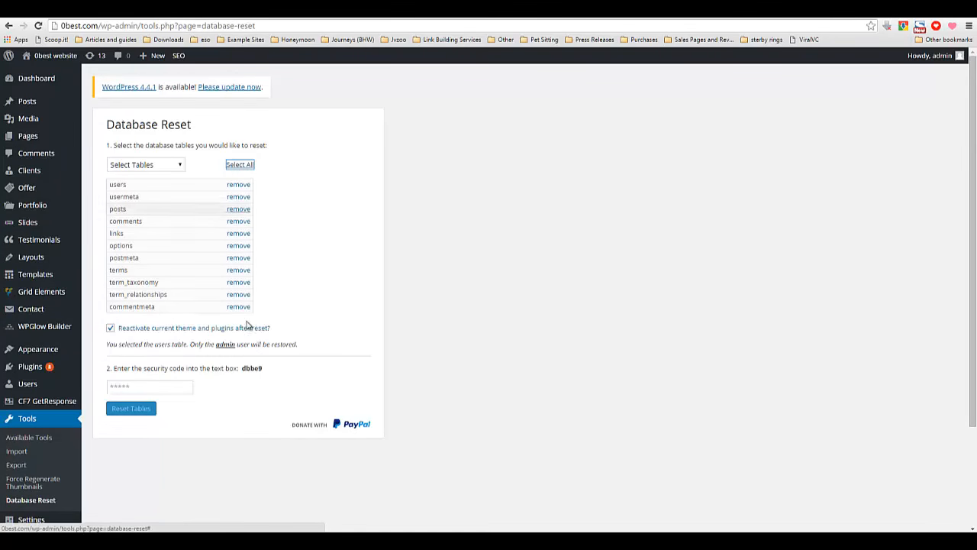
# Copy the displayed security code into the code field and reset the selected database tables, confirming the prompt.
pyautogui.moveTo(241, 369); pyautogui.dragTo(262, 369)
pyautogui.rightClick(260, 374)
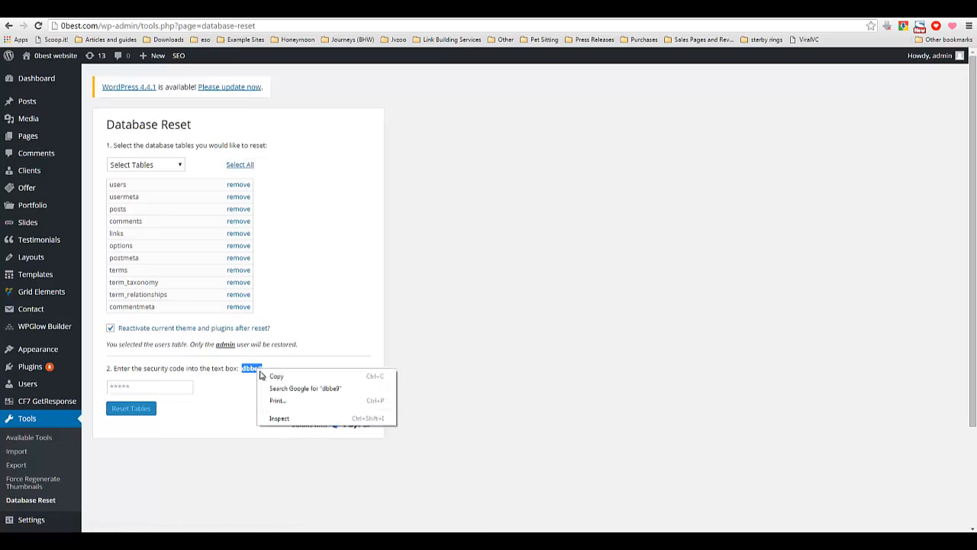
pyautogui.click(266, 376)
pyautogui.rightClick(161, 382)
pyautogui.click(189, 442)
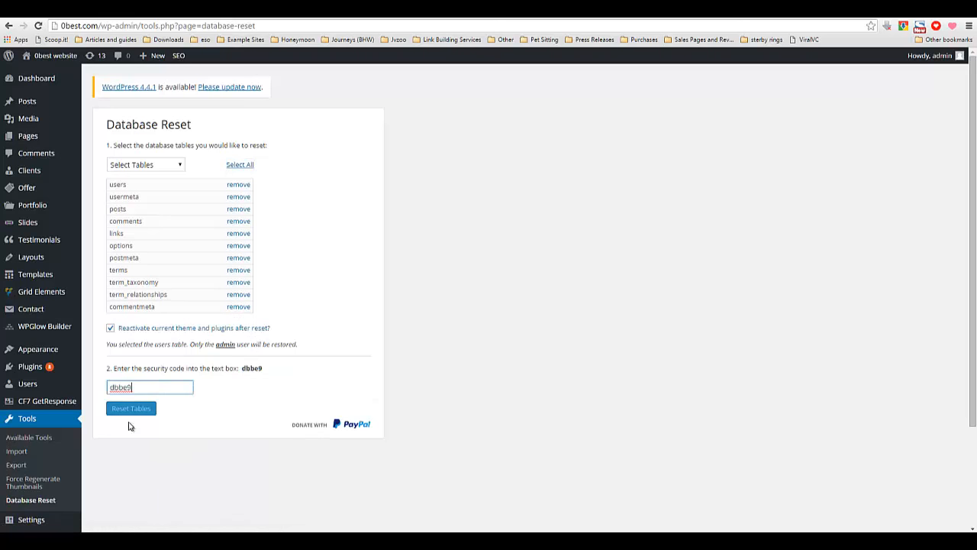
pyautogui.click(137, 410)
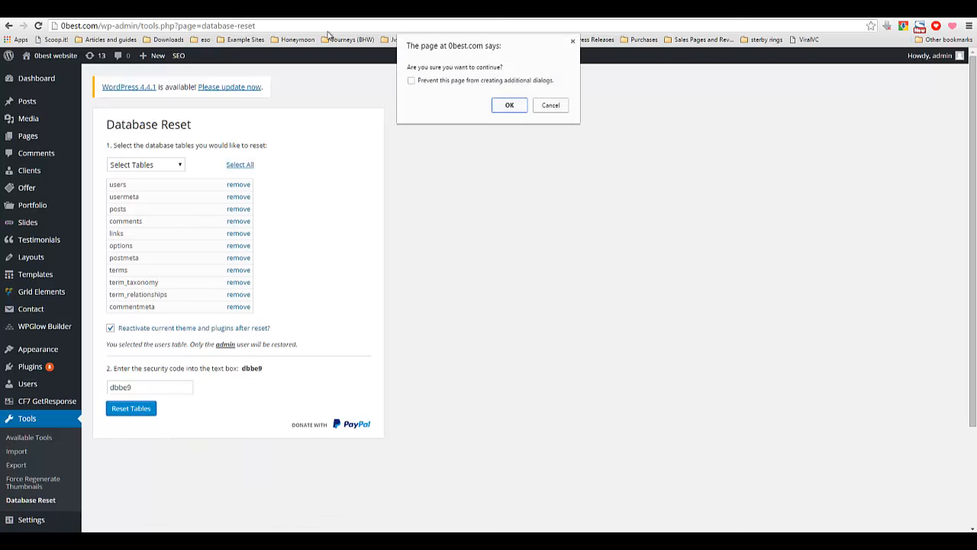
pyautogui.click(503, 107)
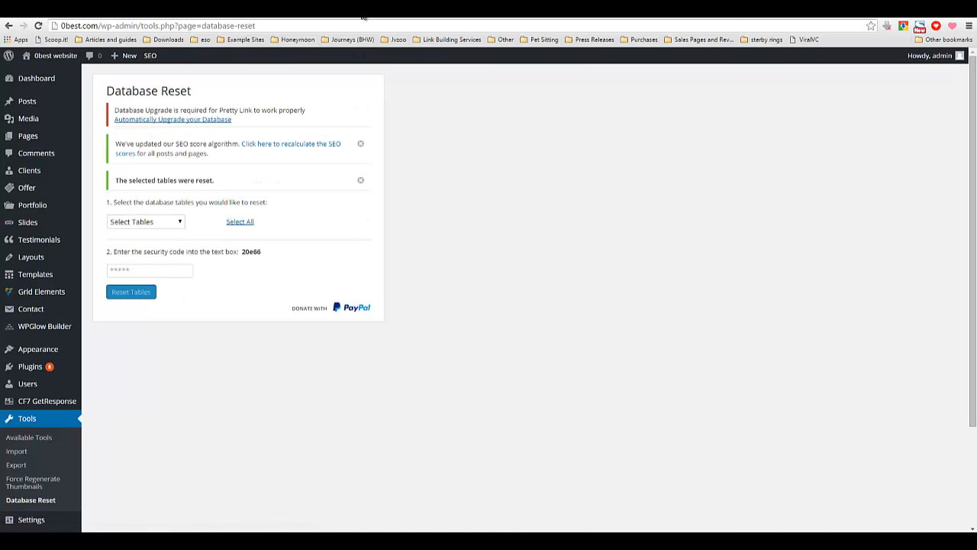
# Reload the site's front page in the other tab to view the reset site, then return to the admin tab.
pyautogui.click(363, 15)
pyautogui.rightClick(126, 177)
pyautogui.click(152, 202)
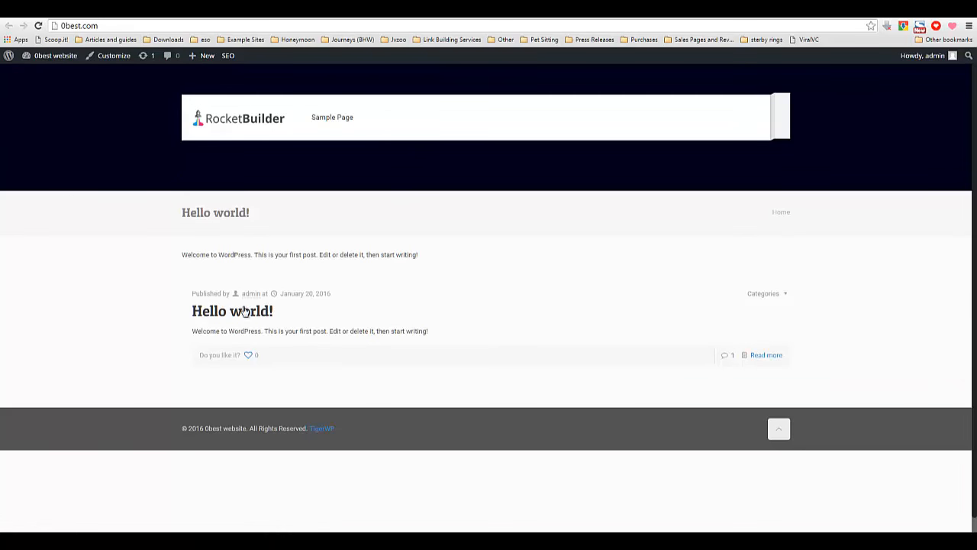
pyautogui.click(302, 14)
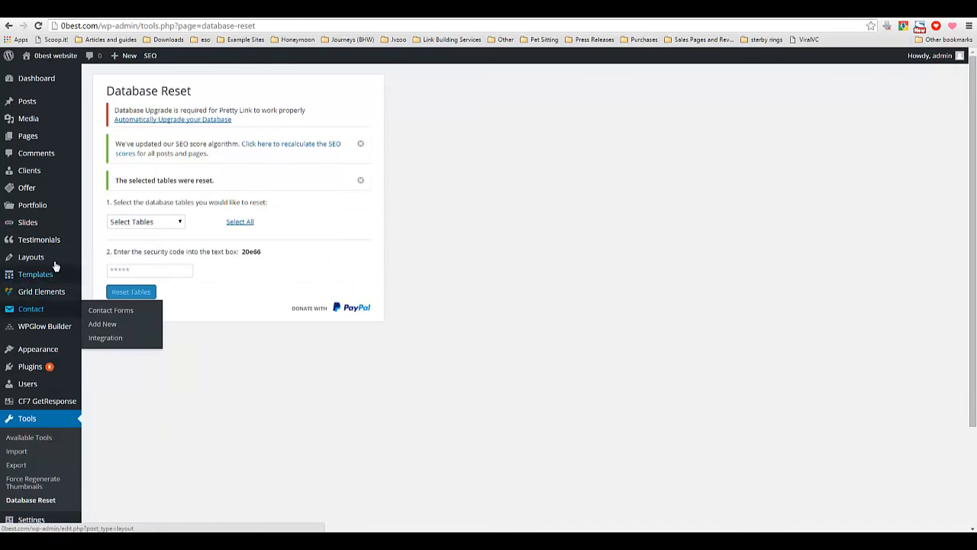
# Open Import Demo Data and import the Demo's Beauty pre-made layout with attachments included.
pyautogui.moveTo(42, 351)
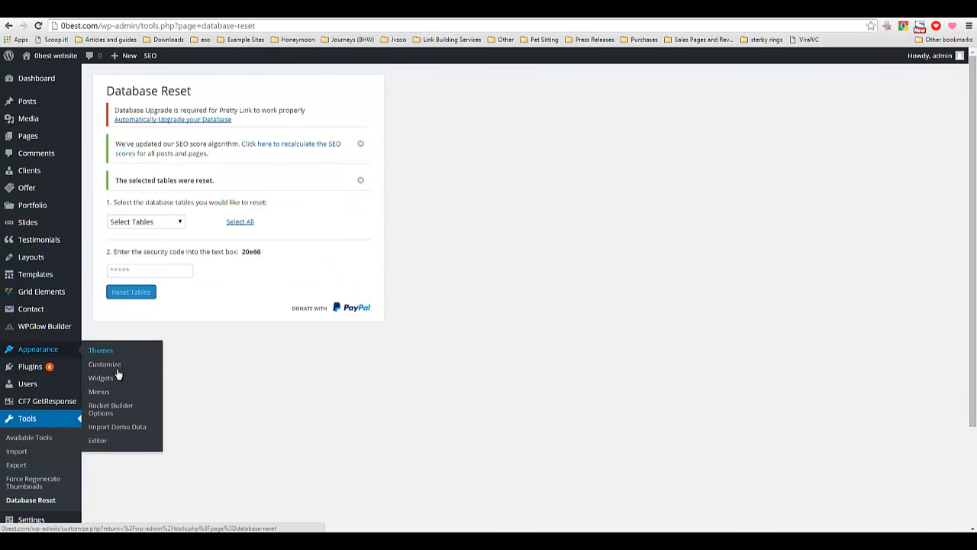
pyautogui.click(129, 431)
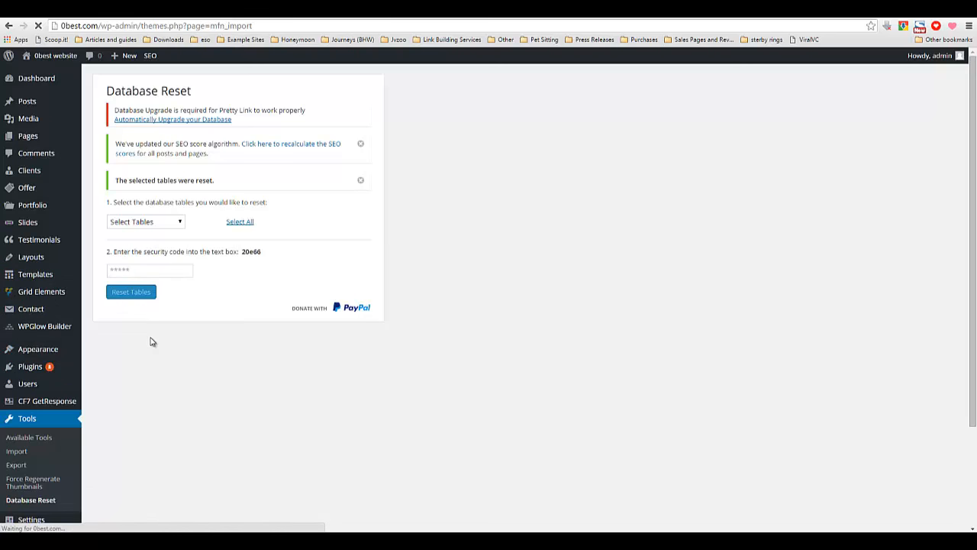
pyautogui.click(245, 271)
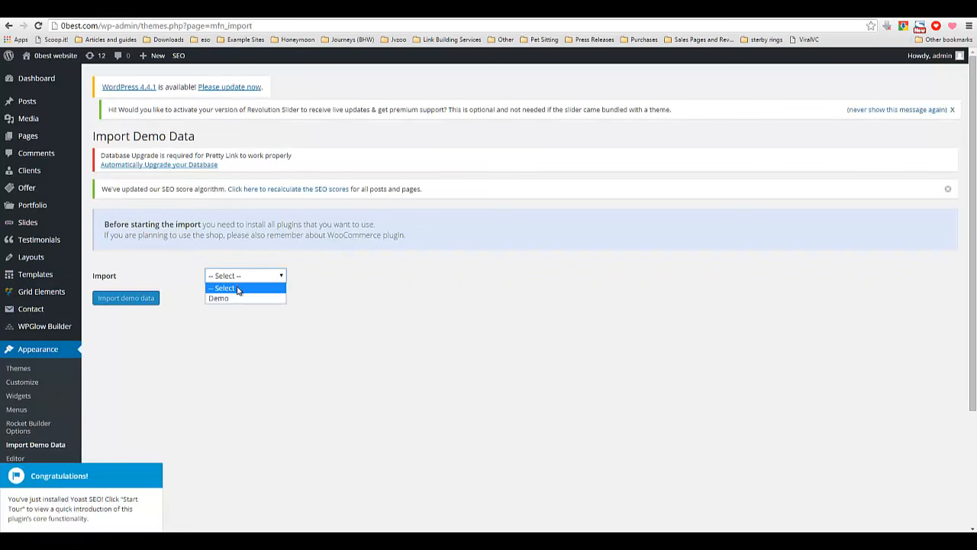
pyautogui.click(229, 297)
pyautogui.click(238, 305)
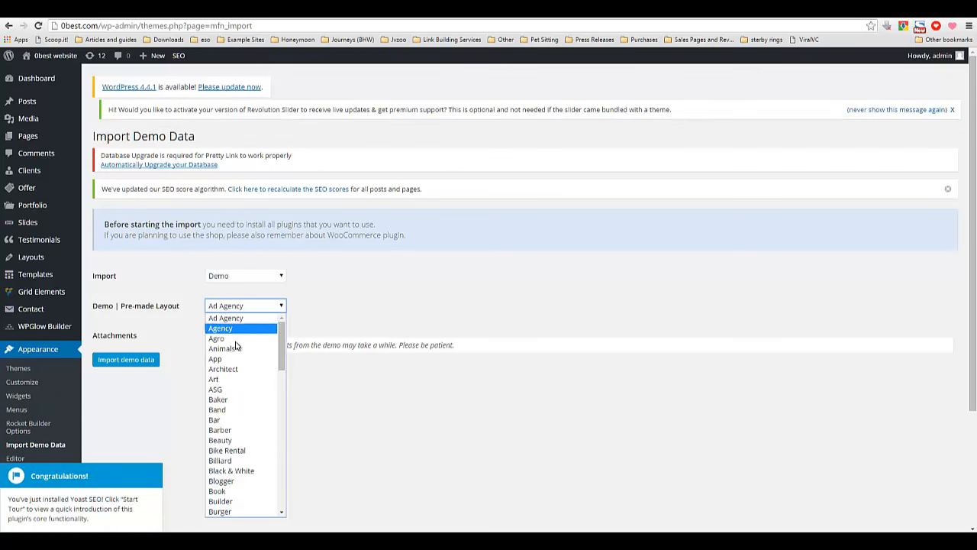
pyautogui.click(246, 440)
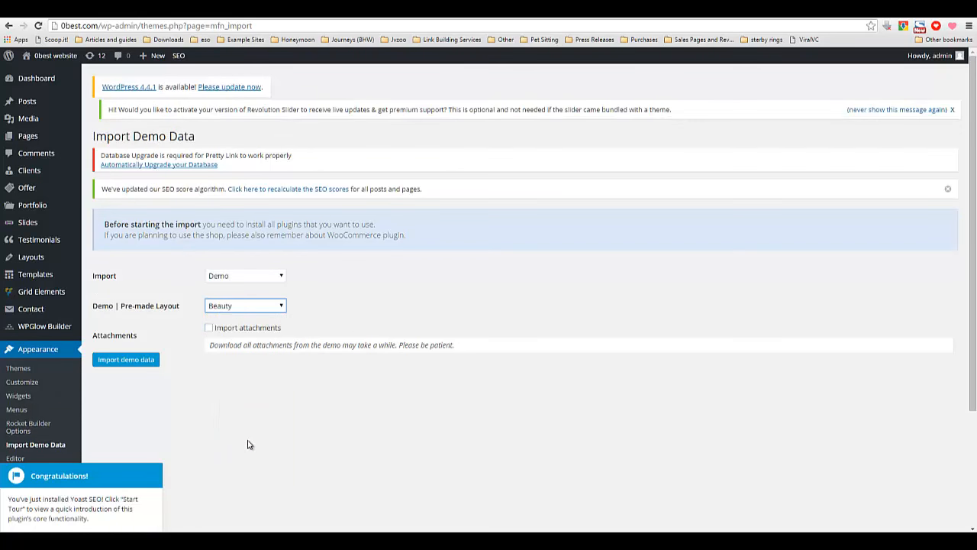
pyautogui.click(208, 327)
pyautogui.click(145, 362)
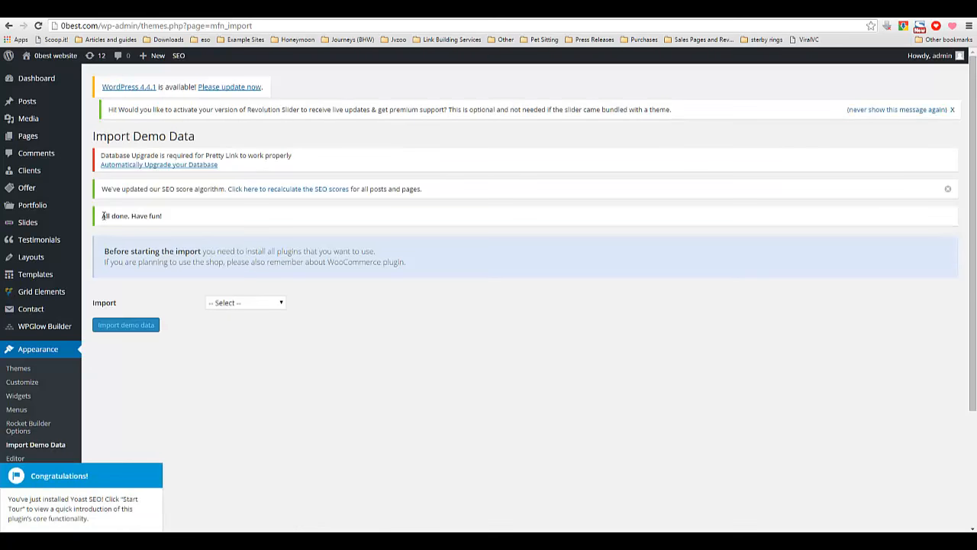
# Highlight the import completion message and dismiss the SEO score notice.
pyautogui.moveTo(138, 214); pyautogui.dragTo(226, 219)
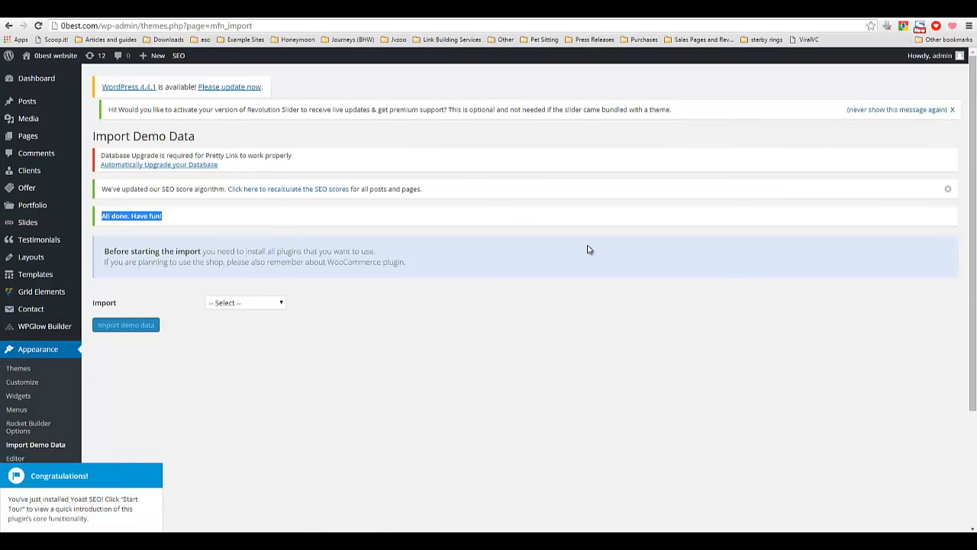
pyautogui.click(947, 189)
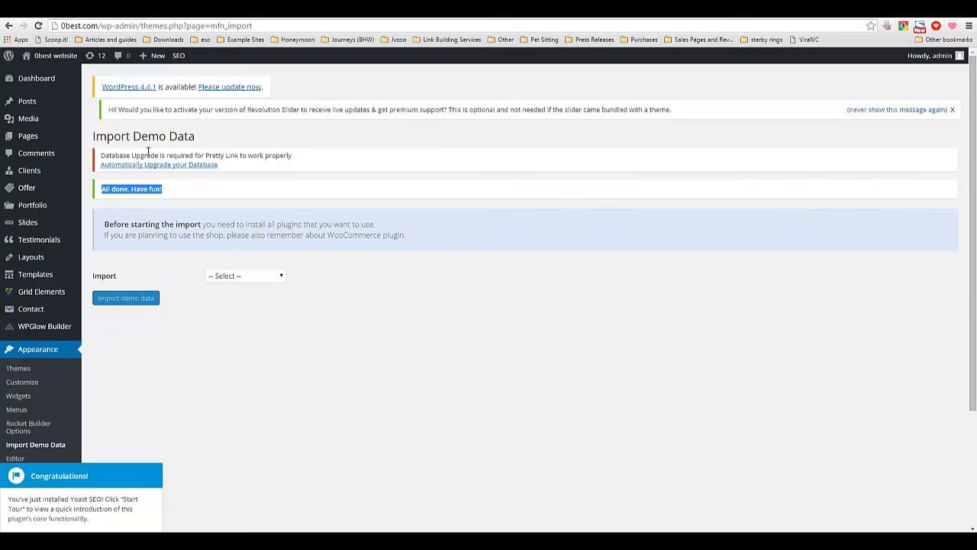
# Run the automatic database upgrade for Pretty Link and close the Yoast SEO tour popup.
pyautogui.moveTo(102, 156); pyautogui.dragTo(238, 157)
pyautogui.click(237, 158)
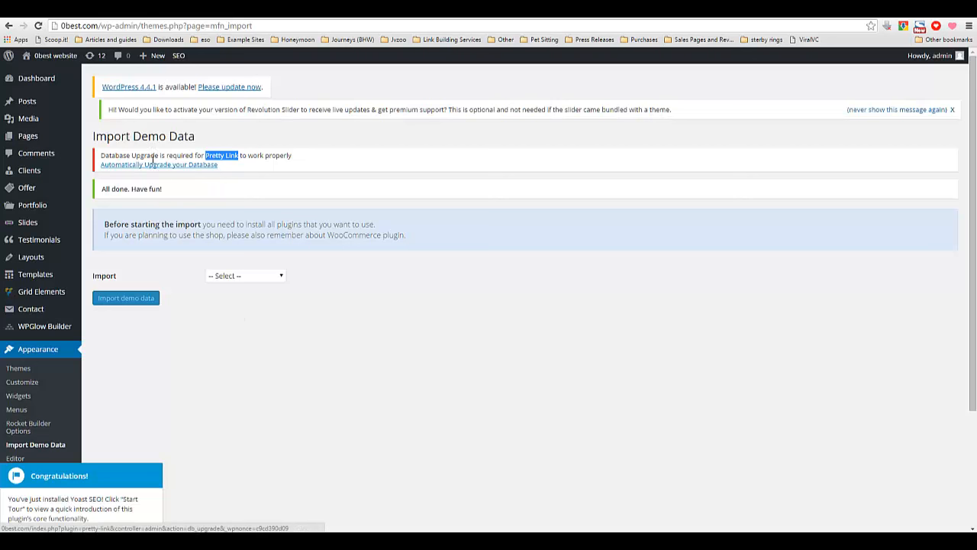
pyautogui.click(189, 166)
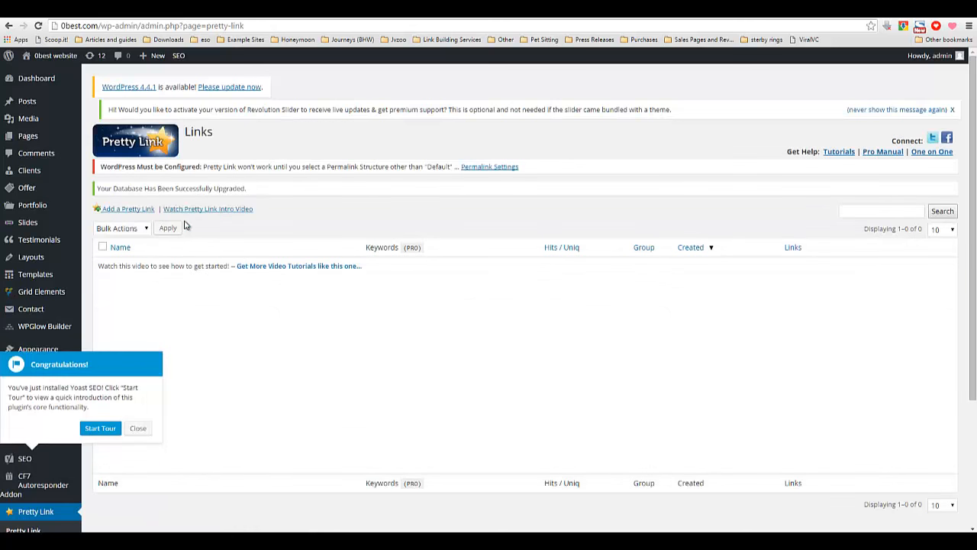
pyautogui.click(136, 428)
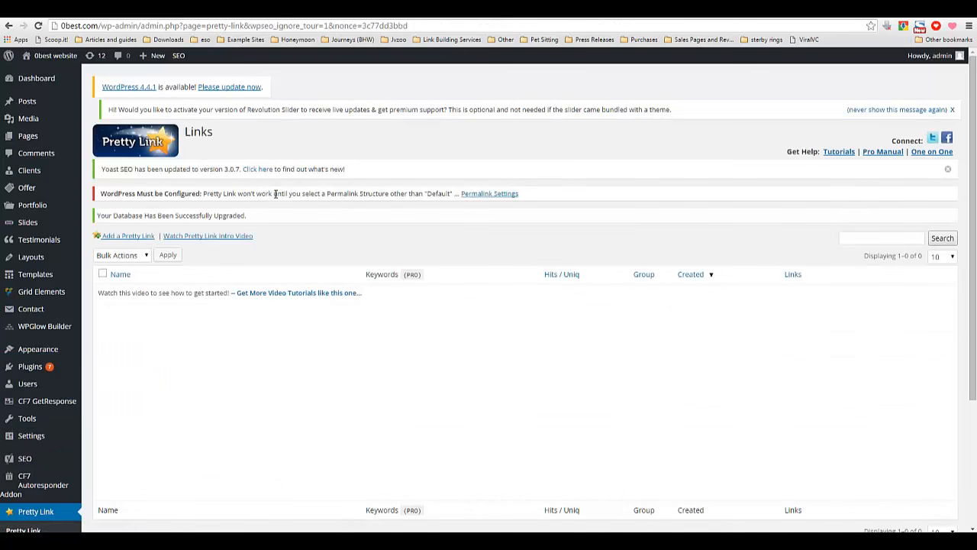
# Open the permalink settings, choose the Post name structure and save the changes.
pyautogui.click(499, 194)
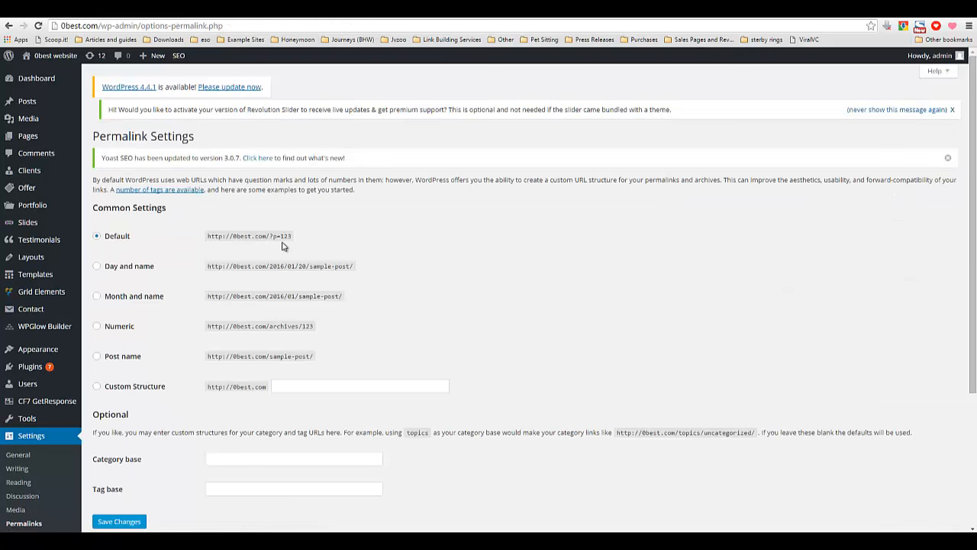
pyautogui.click(97, 356)
pyautogui.scroll(-1, 257, 394)
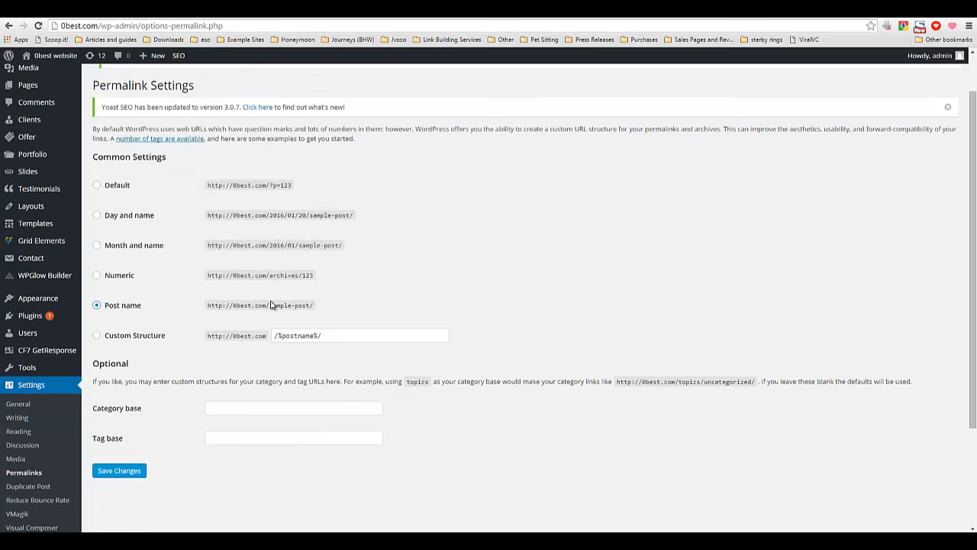
pyautogui.click(119, 474)
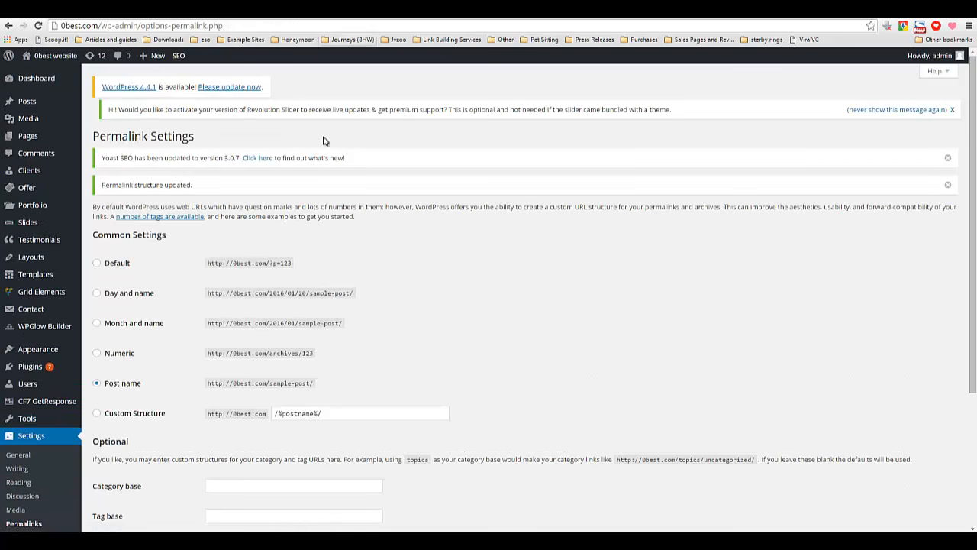
# Reload the site's front page and scroll through the imported Beauty homepage layout.
pyautogui.click(363, 19)
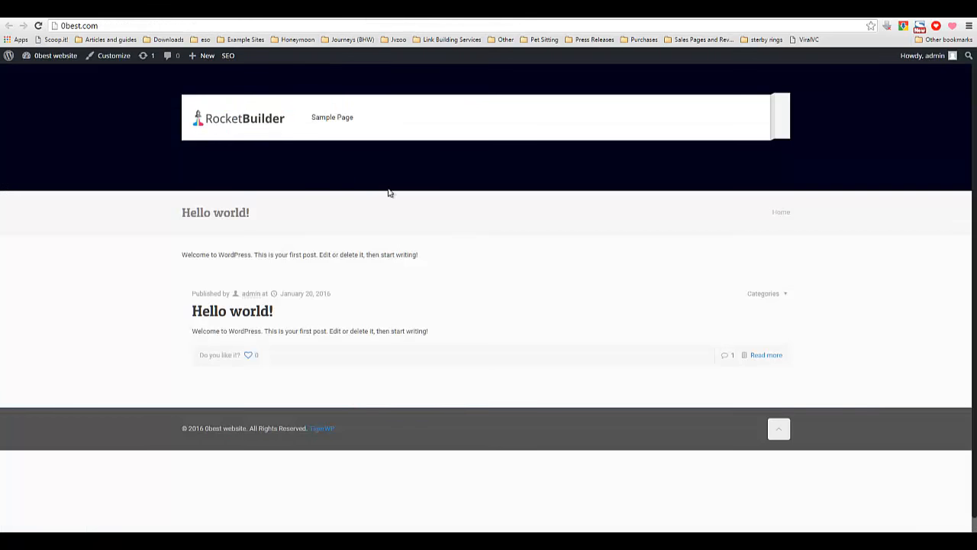
pyautogui.rightClick(505, 256)
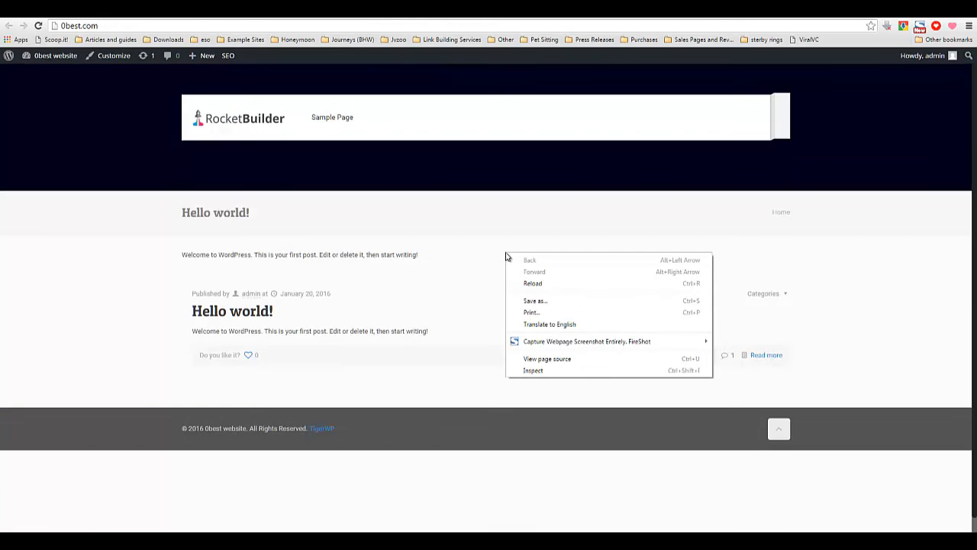
pyautogui.click(533, 282)
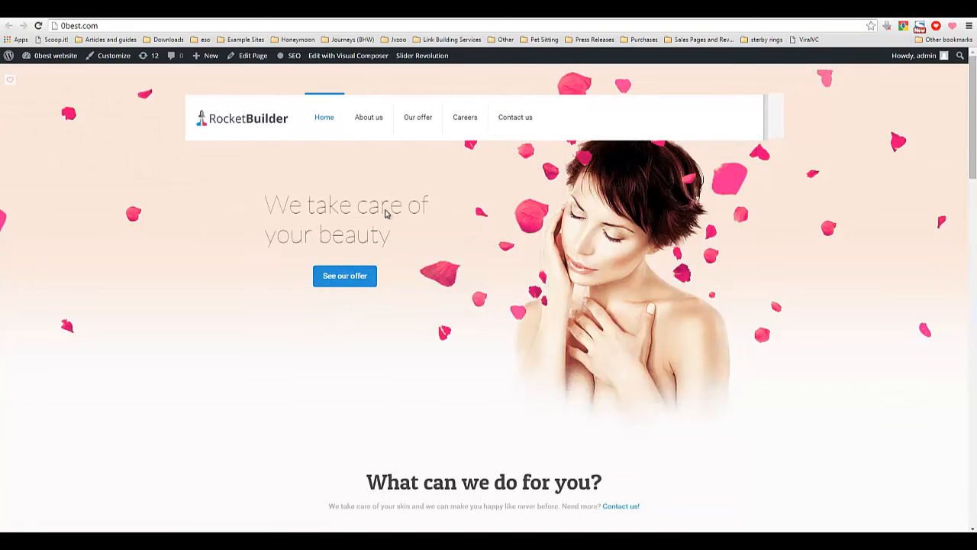
pyautogui.scroll(-4, 553, 250)
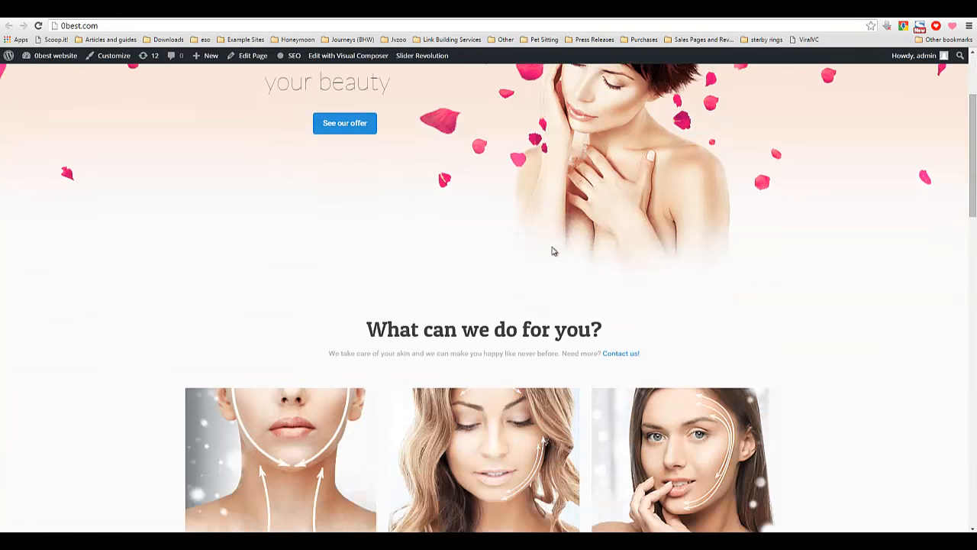
pyautogui.scroll(-2, 552, 251)
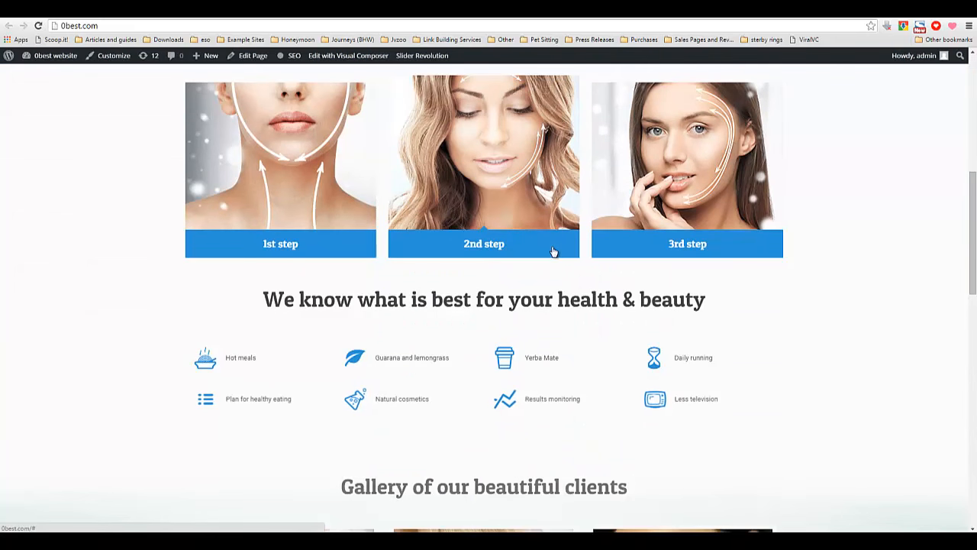
pyautogui.scroll(-4, 508, 280)
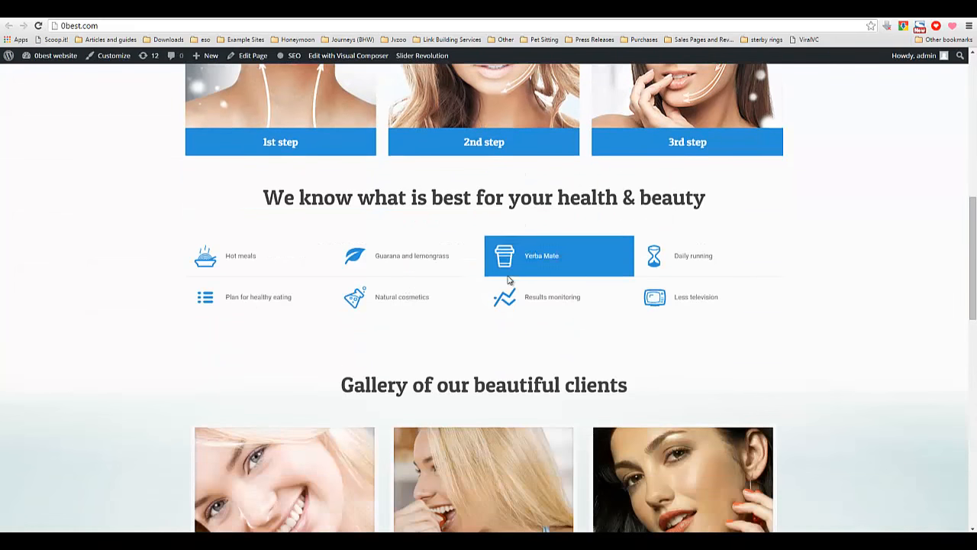
pyautogui.scroll(-3, 509, 281)
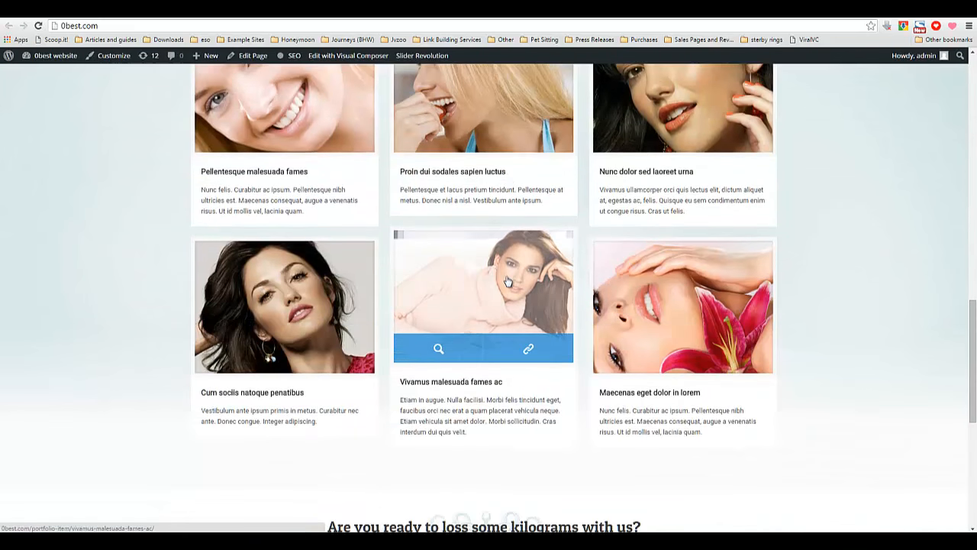
pyautogui.scroll(-4, 507, 282)
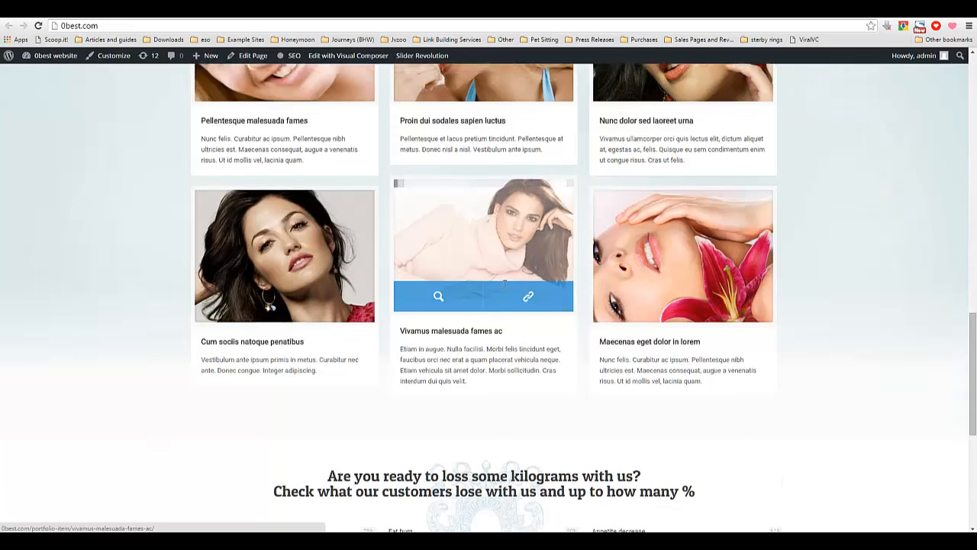
pyautogui.scroll(-3, 504, 233)
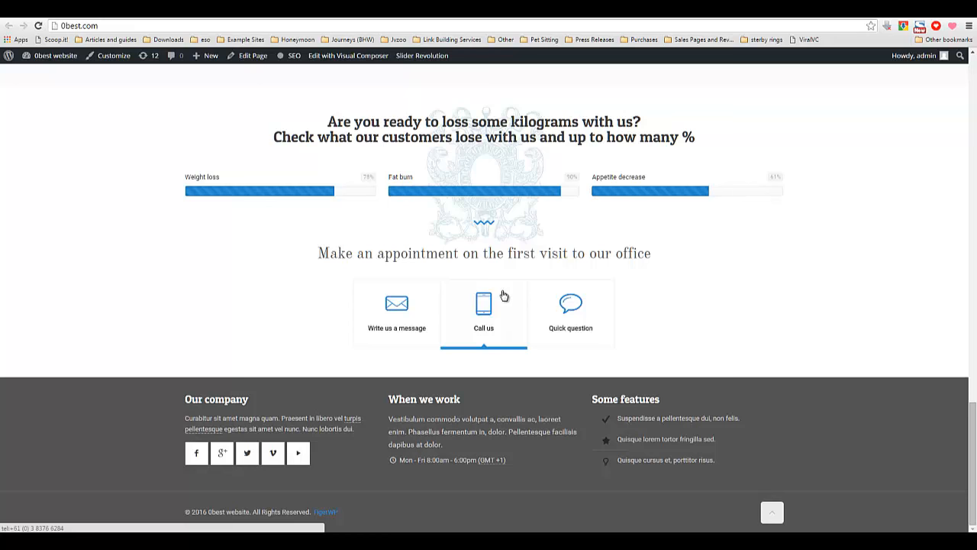
pyautogui.scroll(8, 504, 296)
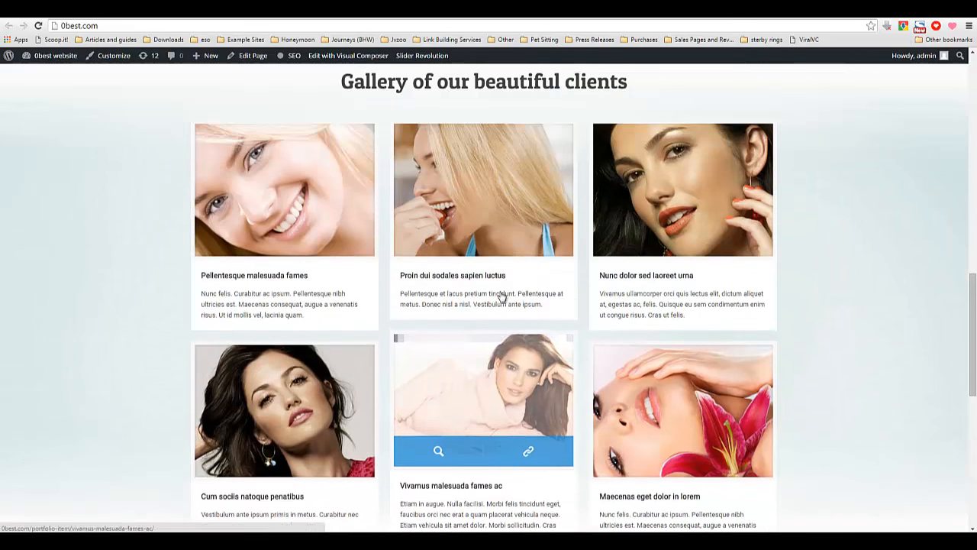
pyautogui.scroll(6, 501, 296)
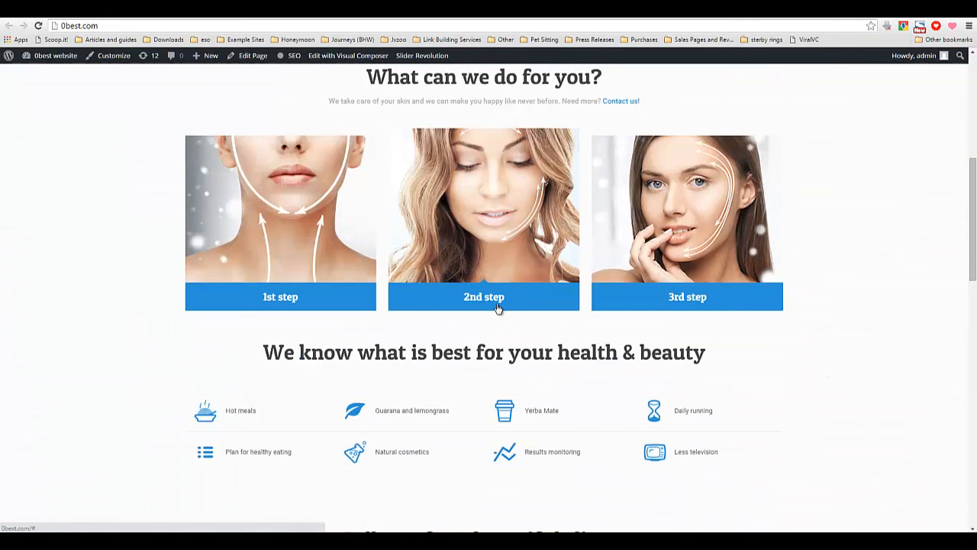
pyautogui.scroll(5, 497, 308)
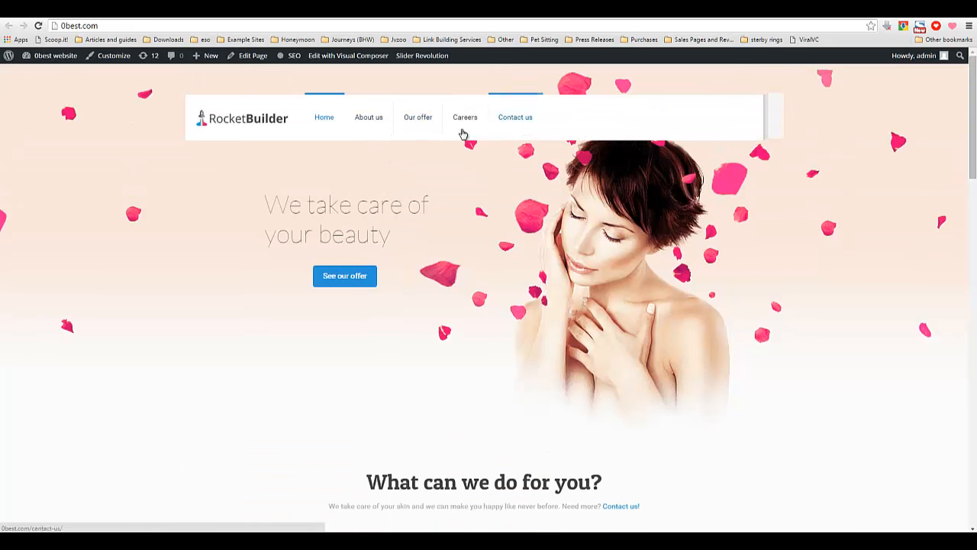
# Open the About us page and scroll through its content.
pyautogui.click(359, 122)
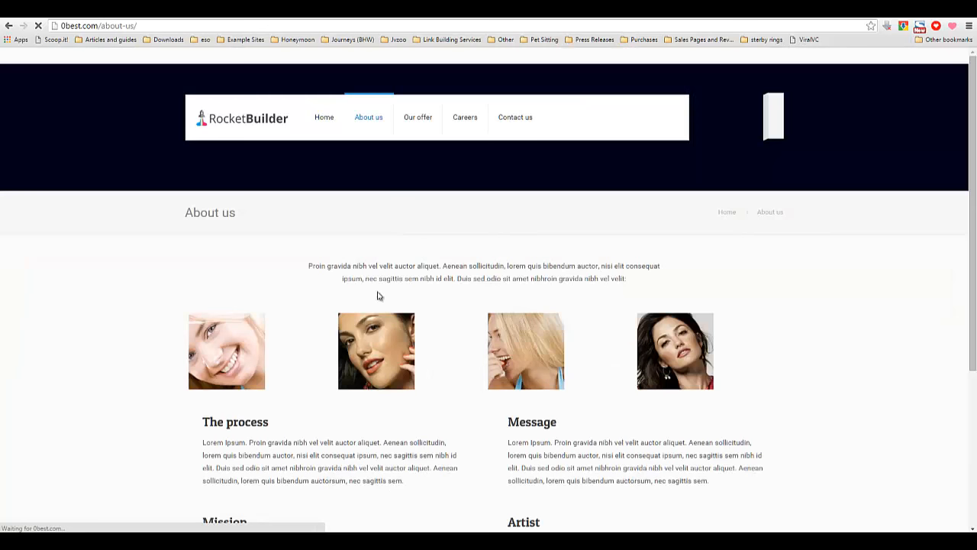
pyautogui.scroll(-4, 371, 317)
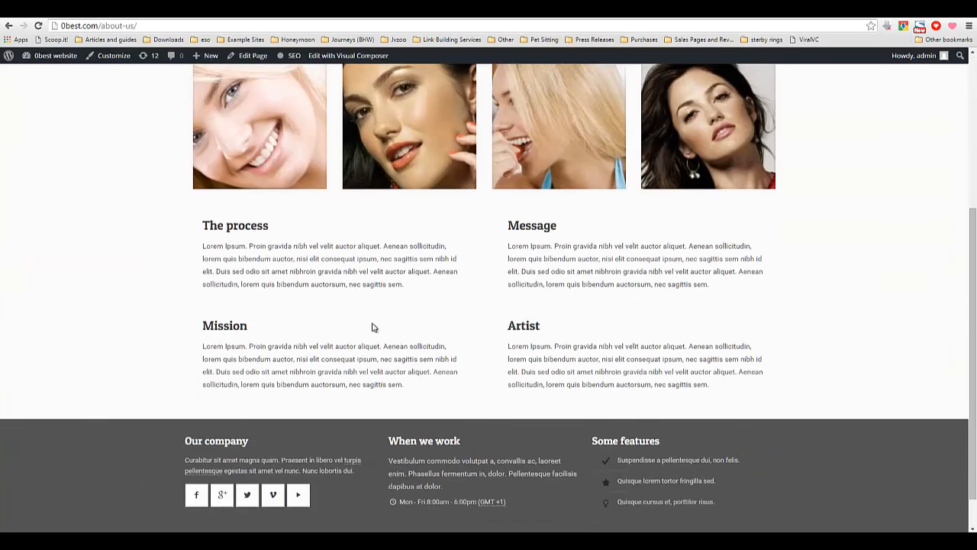
pyautogui.scroll(4, 372, 327)
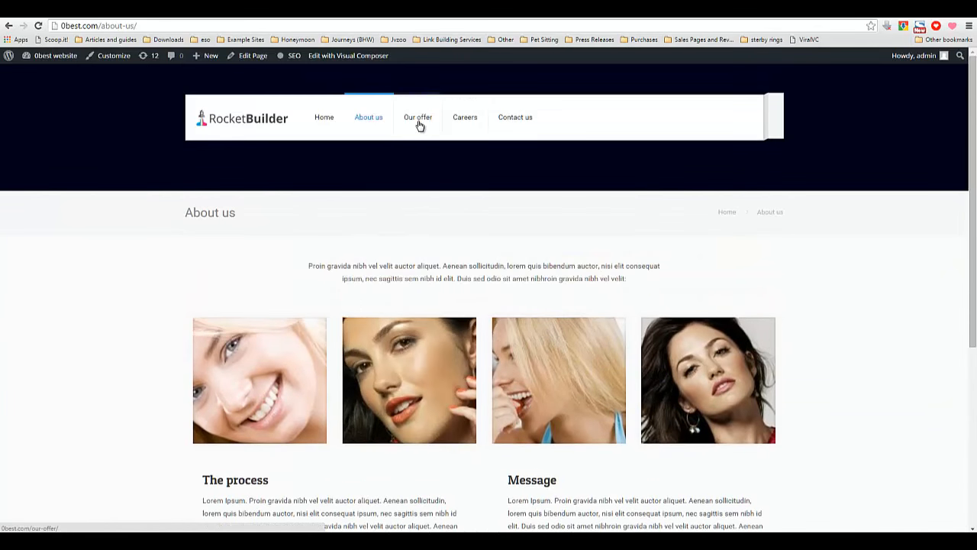
# Open the Our offer page and scroll through its content.
pyautogui.click(418, 123)
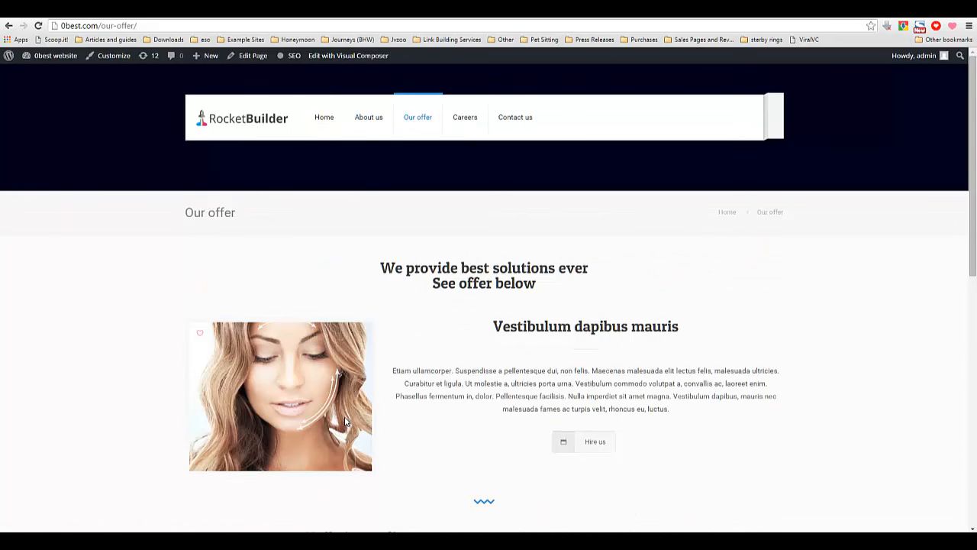
pyautogui.scroll(-5, 346, 416)
pyautogui.scroll(-2, 344, 416)
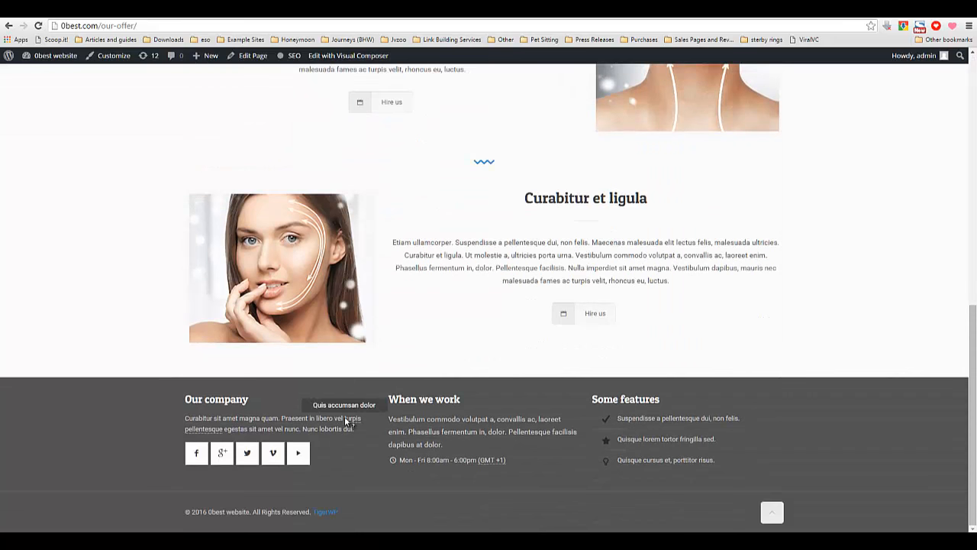
pyautogui.scroll(7, 344, 416)
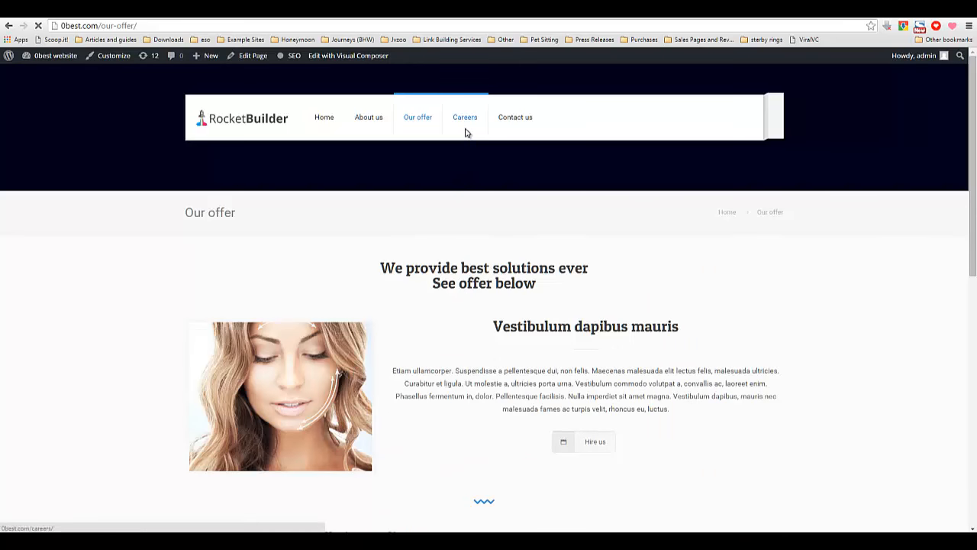
# Open the Careers page and scroll through its job listings.
pyautogui.click(462, 137)
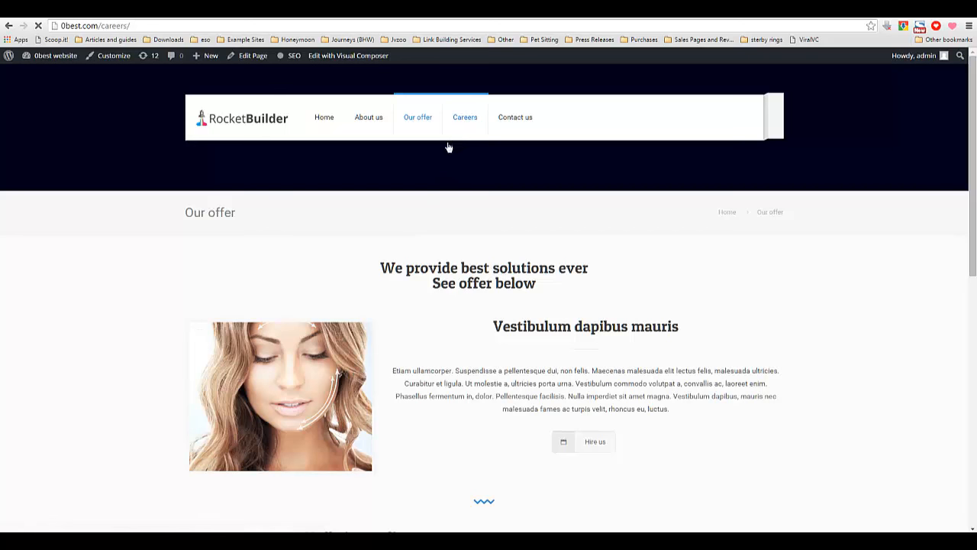
pyautogui.scroll(-5, 383, 303)
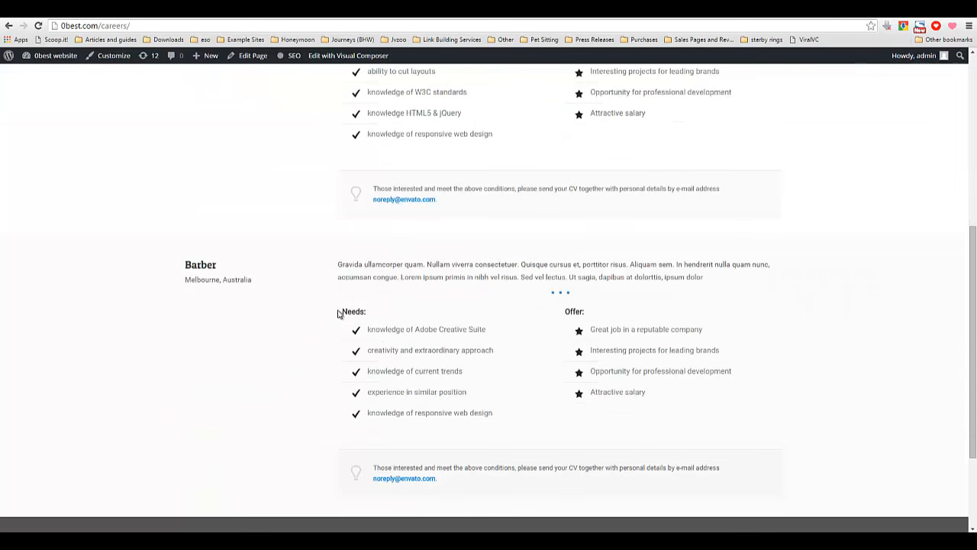
pyautogui.scroll(5, 335, 320)
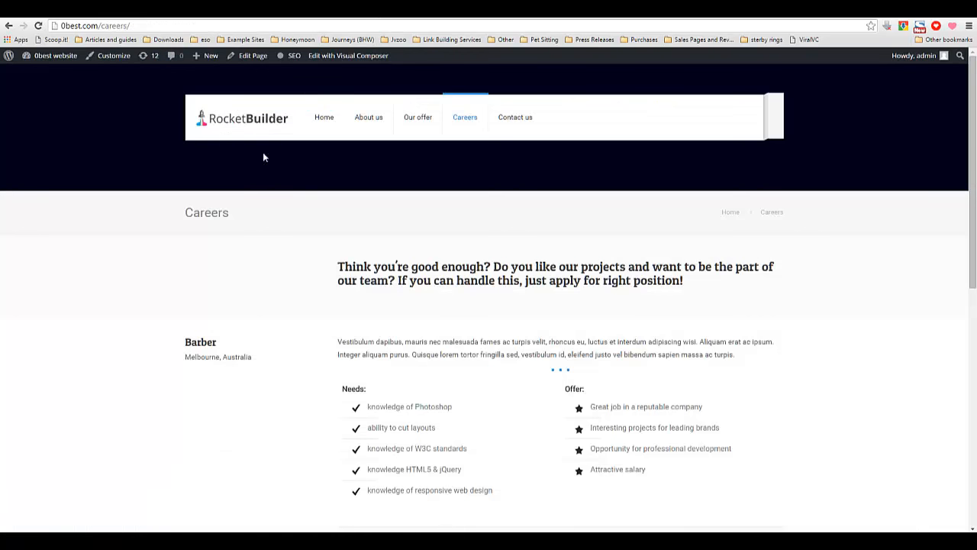
pyautogui.scroll(-2, 295, 257)
pyautogui.scroll(2, 300, 170)
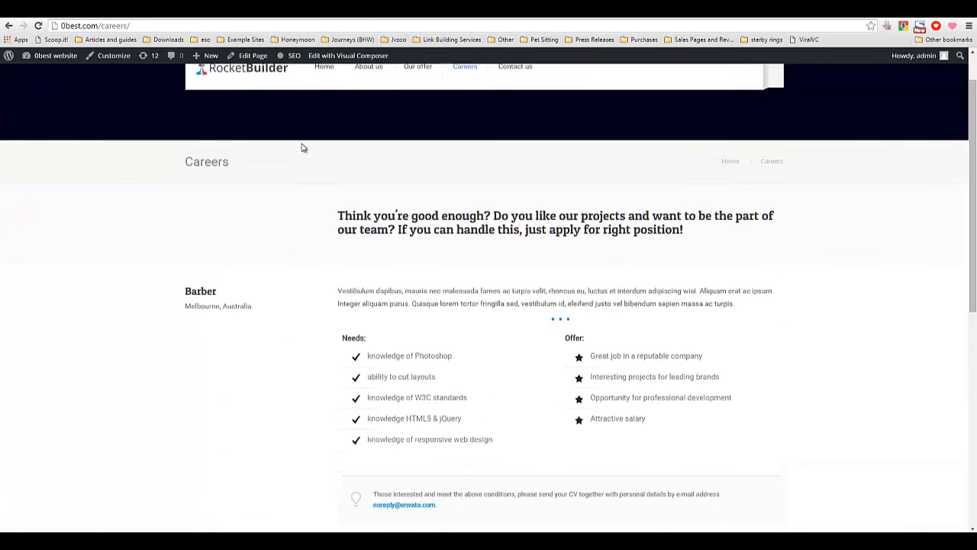
# Return to the homepage and scroll through its hero section.
pyautogui.click(325, 125)
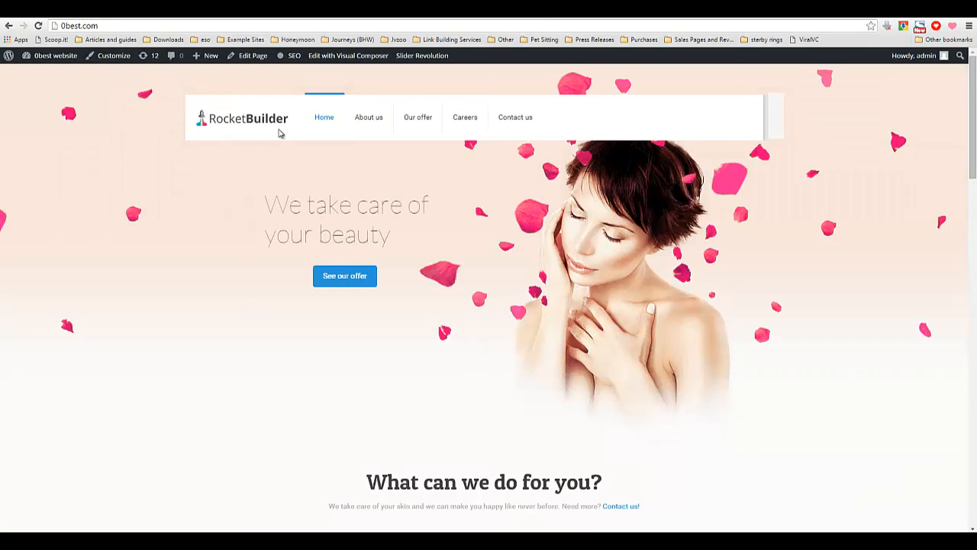
pyautogui.scroll(-3, 379, 231)
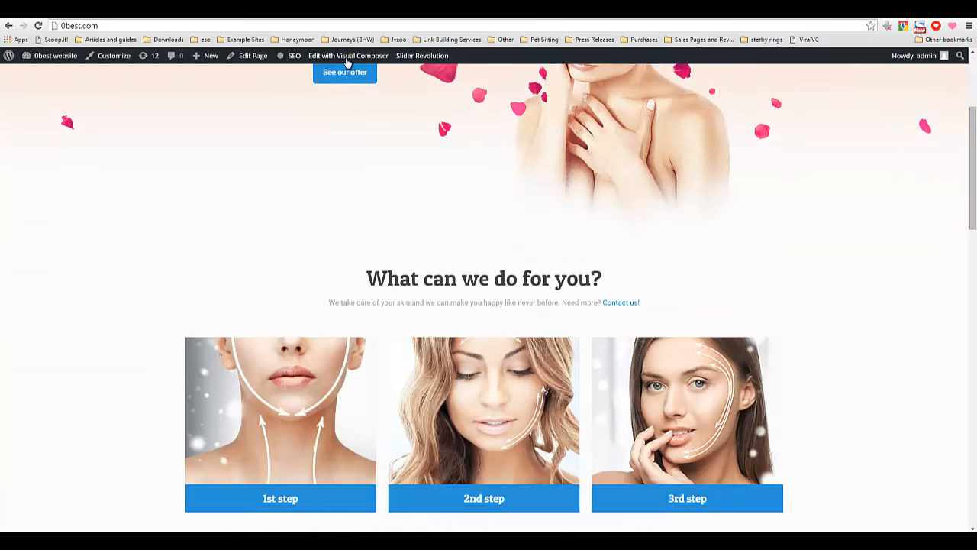
pyautogui.scroll(3, 366, 257)
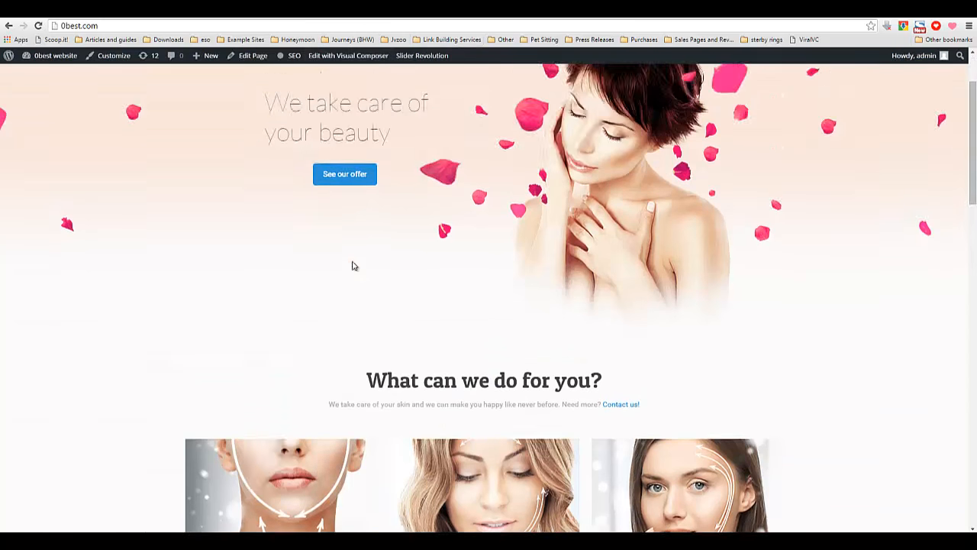
# Open the Rocket Builder Options general settings and browse the layout, background and icon options.
pyautogui.rightClick(315, 273)
pyautogui.click(142, 330)
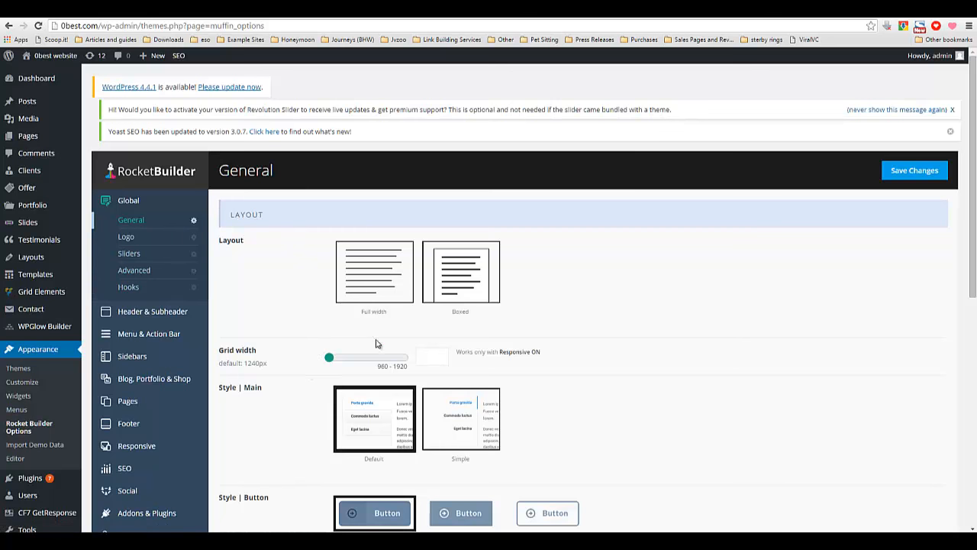
pyautogui.moveTo(974, 159); pyautogui.dragTo(970, 194)
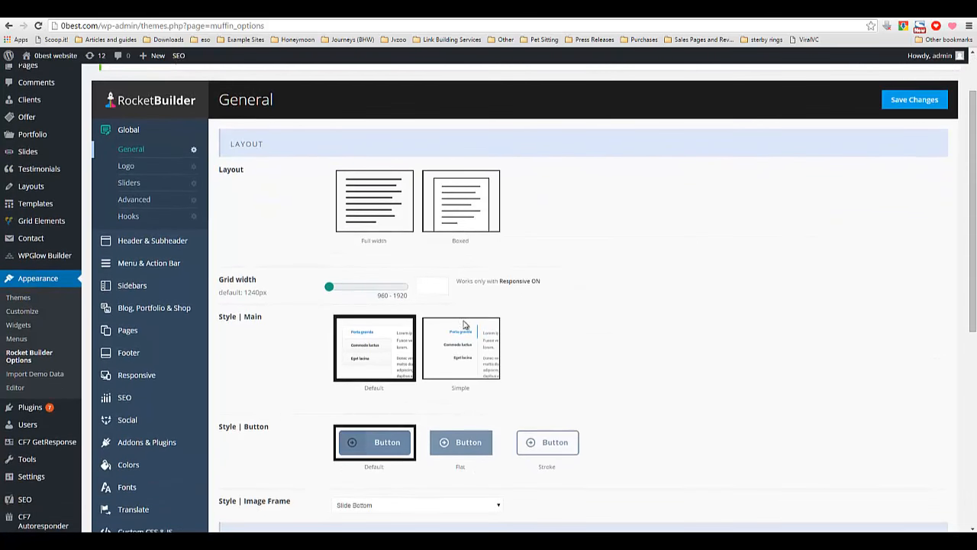
pyautogui.moveTo(974, 208); pyautogui.dragTo(974, 319)
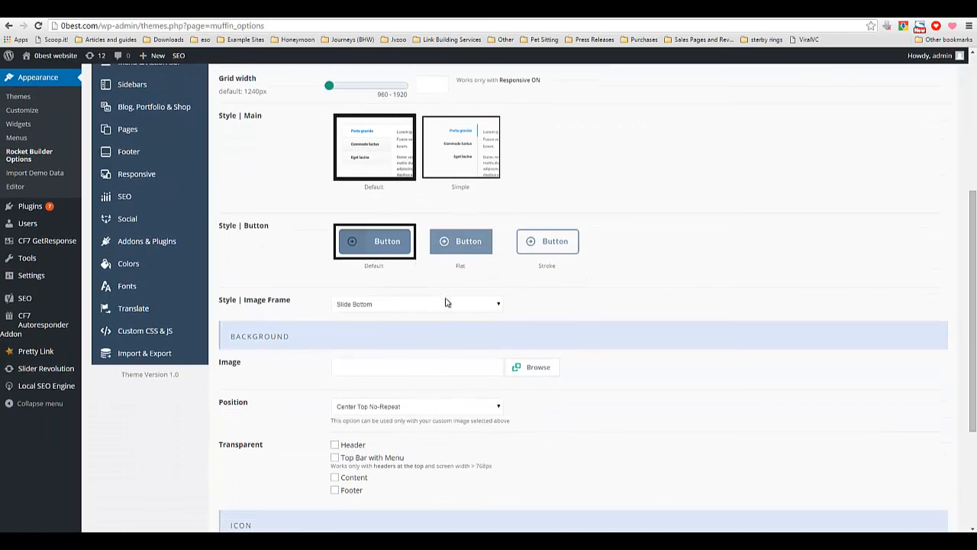
pyautogui.scroll(-3, 973, 290)
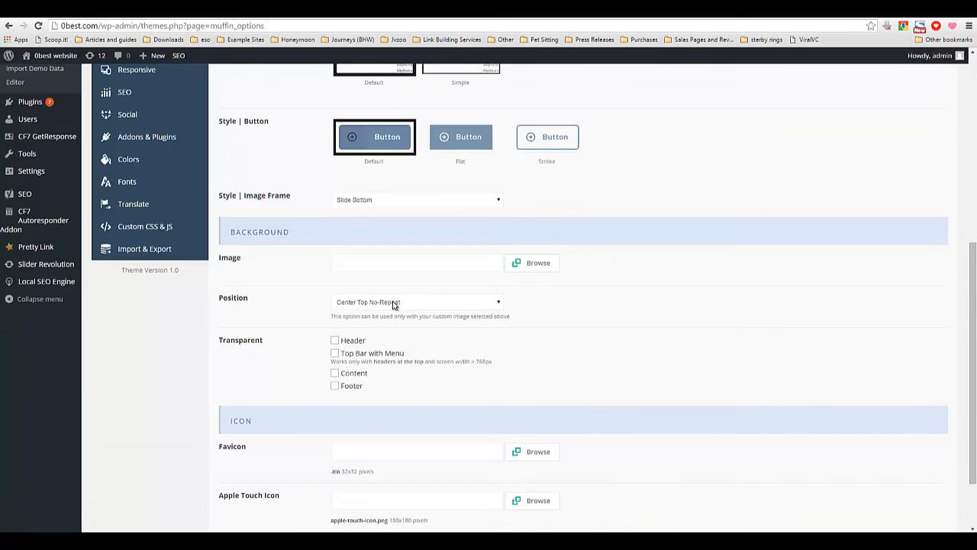
pyautogui.click(348, 306)
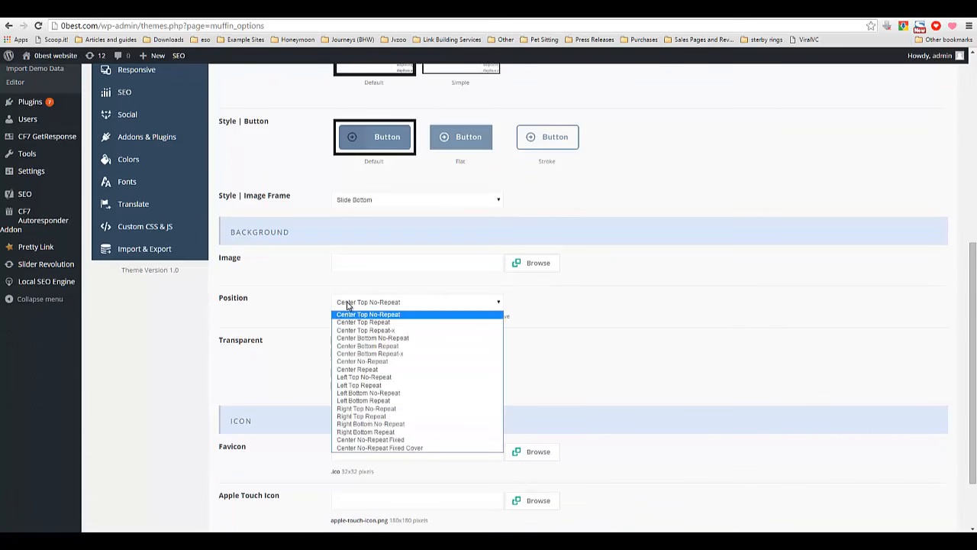
pyautogui.click(373, 305)
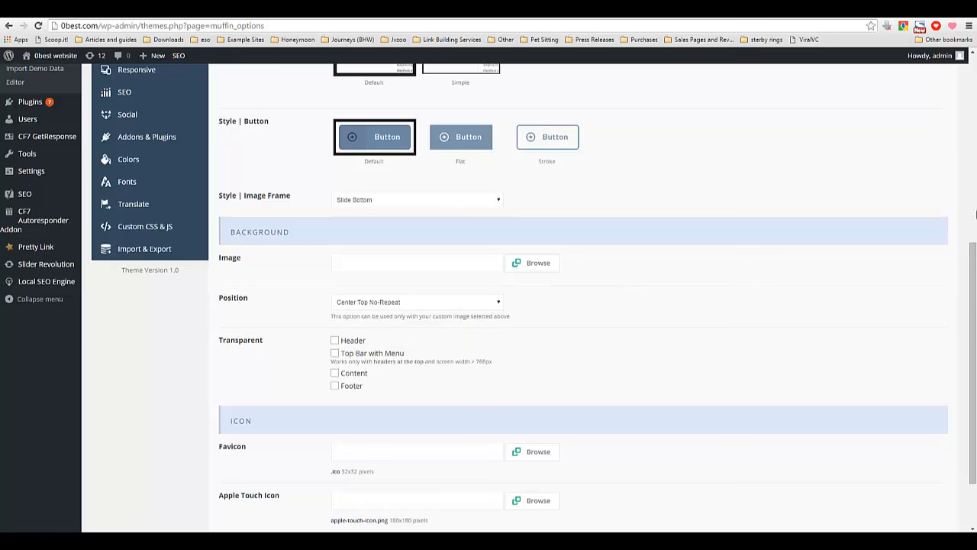
pyautogui.moveTo(973, 281); pyautogui.dragTo(970, 311)
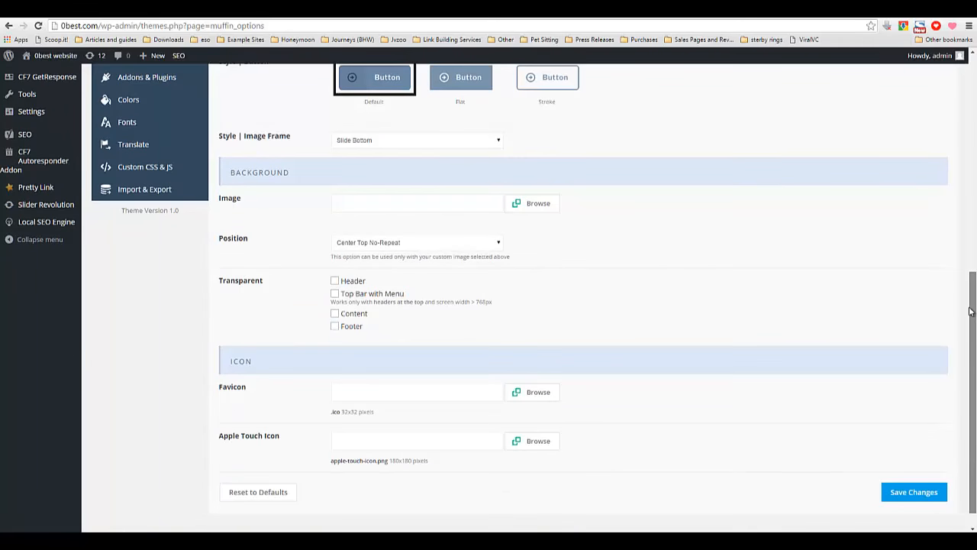
pyautogui.scroll(5, 227, 187)
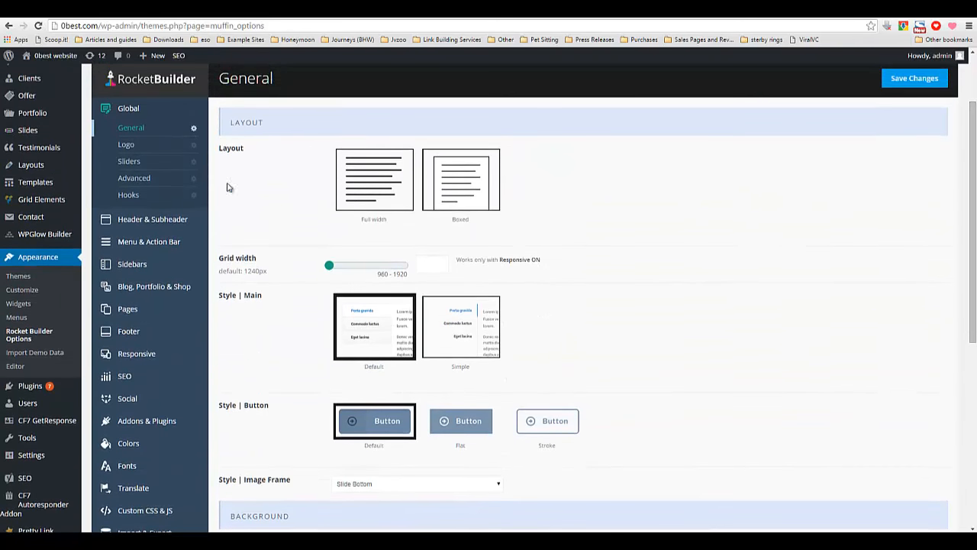
# Upload logo-sm.jpg from the Downloads folder and select it as the site logo.
pyautogui.click(126, 144)
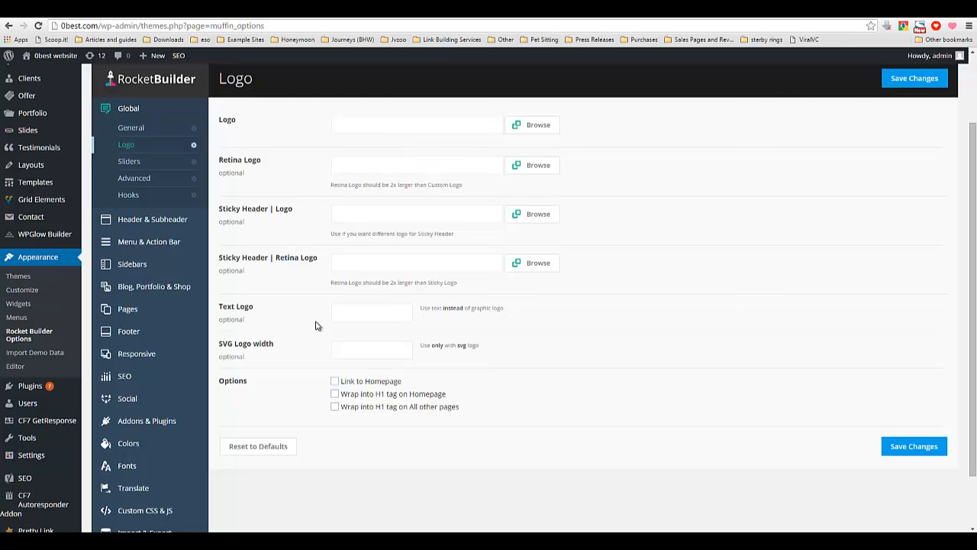
pyautogui.click(514, 131)
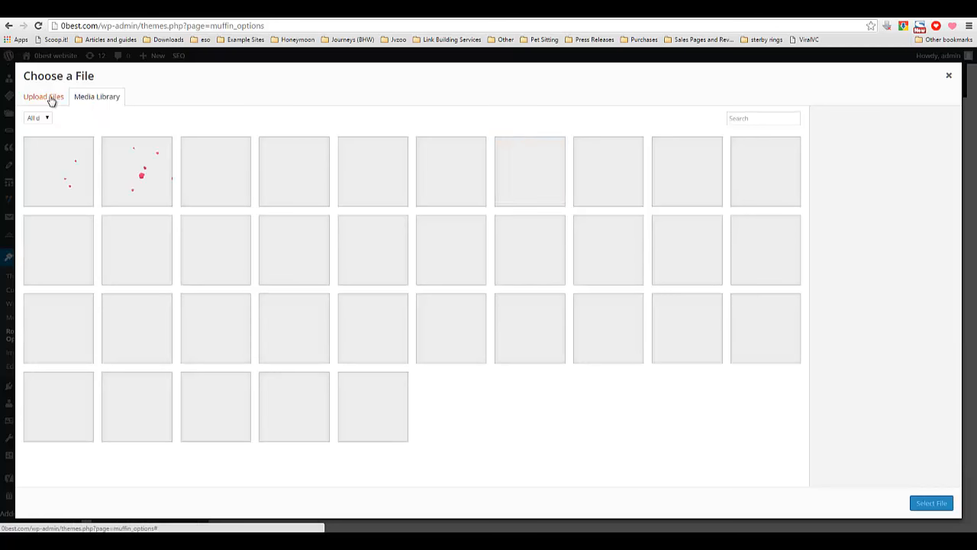
pyautogui.click(50, 102)
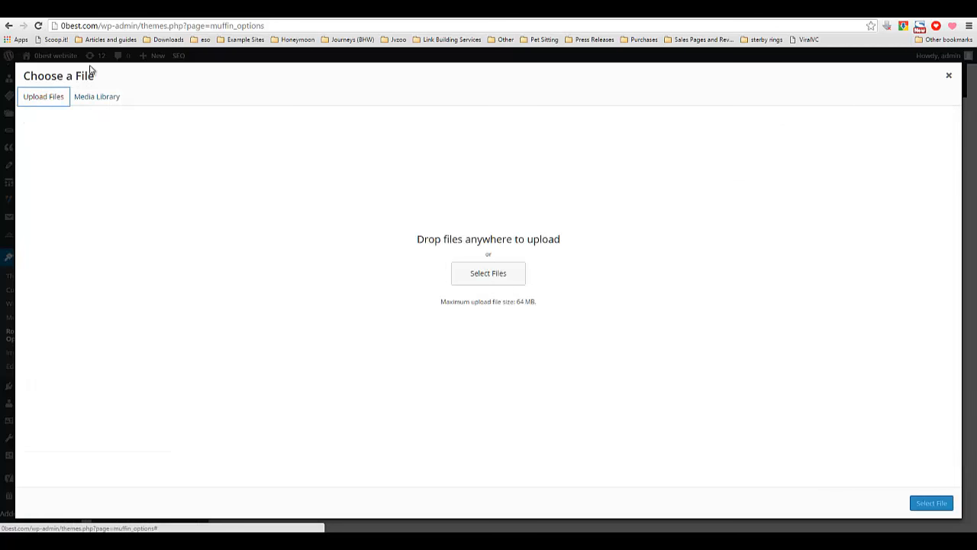
pyautogui.click(474, 284)
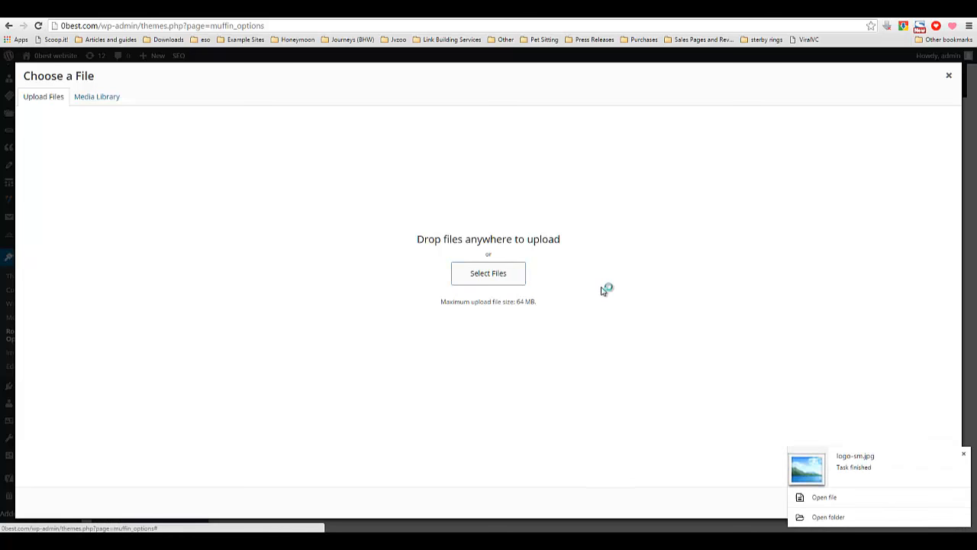
pyautogui.click(488, 276)
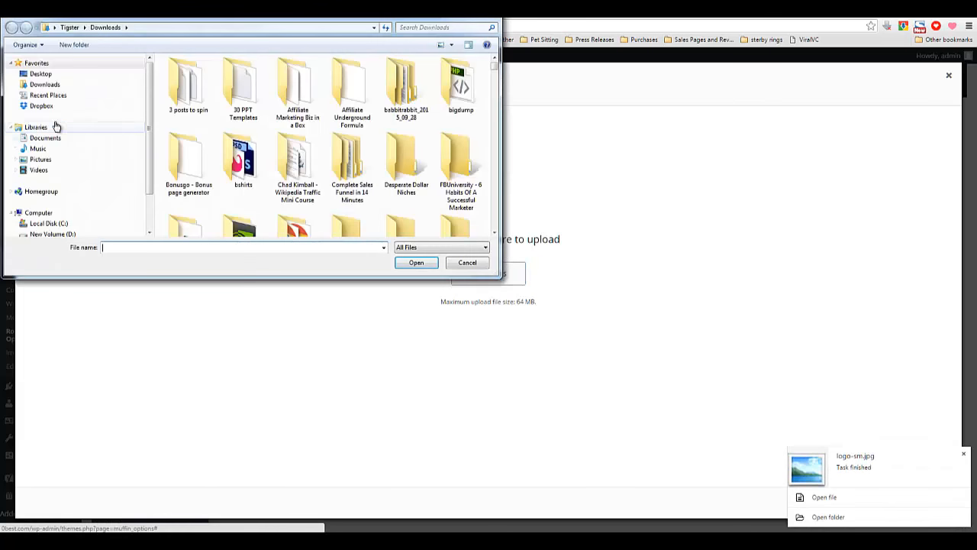
pyautogui.click(52, 85)
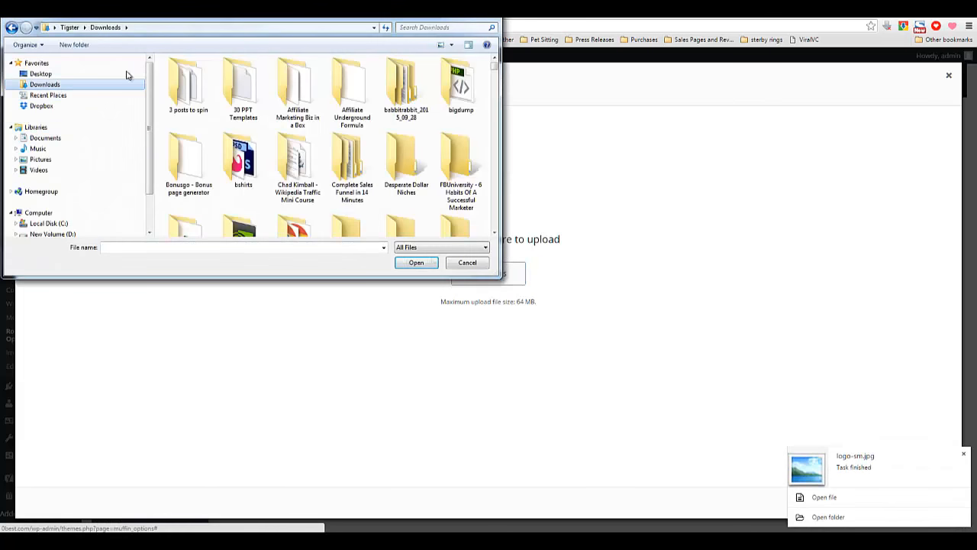
pyautogui.click(451, 44)
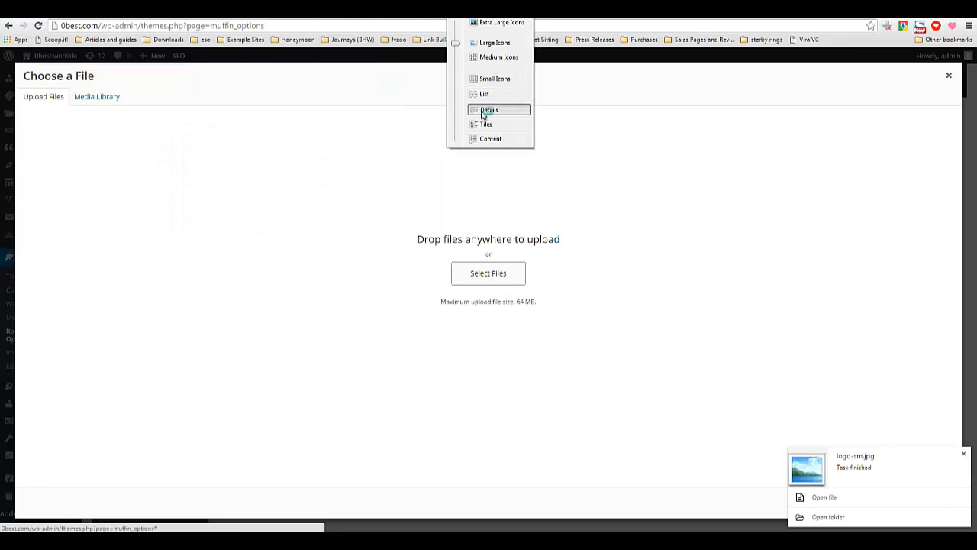
pyautogui.click(484, 108)
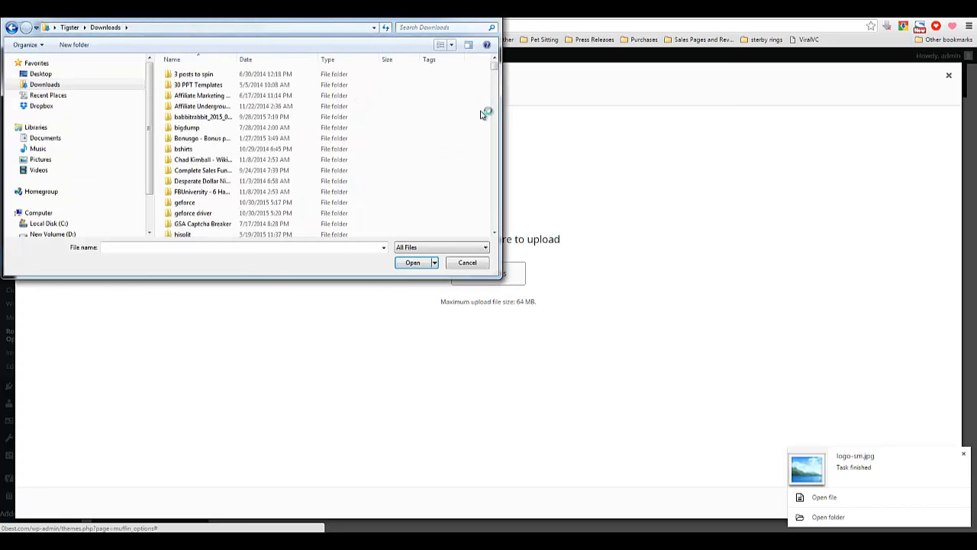
pyautogui.click(274, 63)
pyautogui.doubleClick(190, 127)
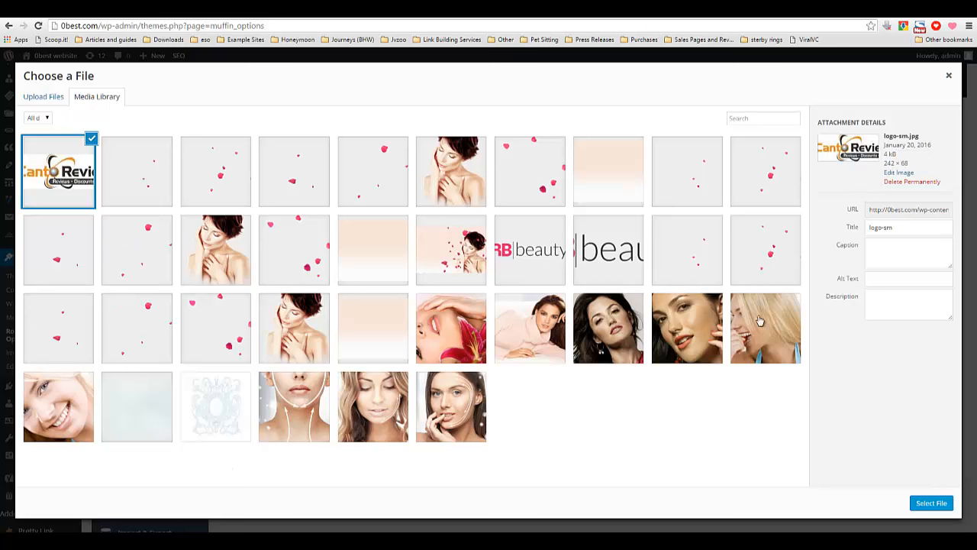
pyautogui.click(926, 506)
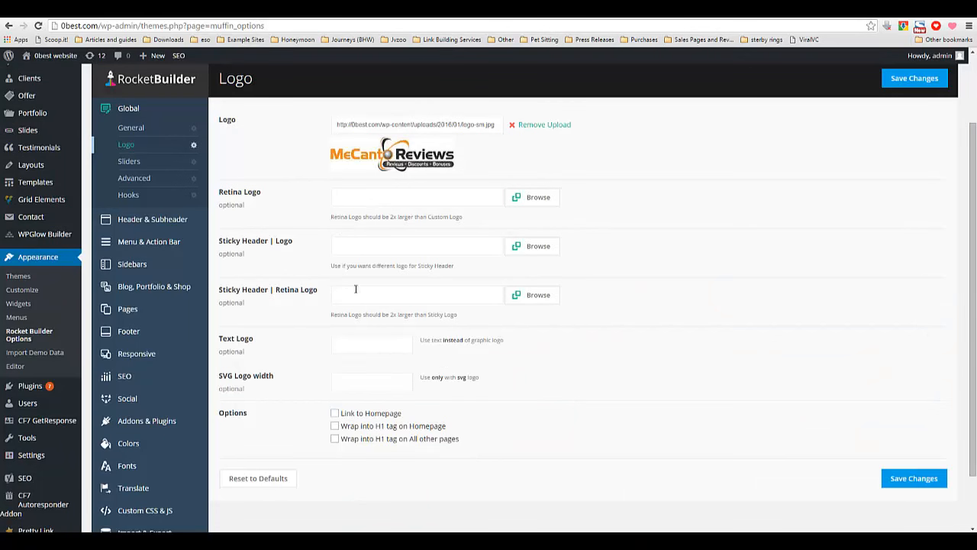
# Enable the Link to Homepage logo option and save the changes.
pyautogui.scroll(-1, 357, 285)
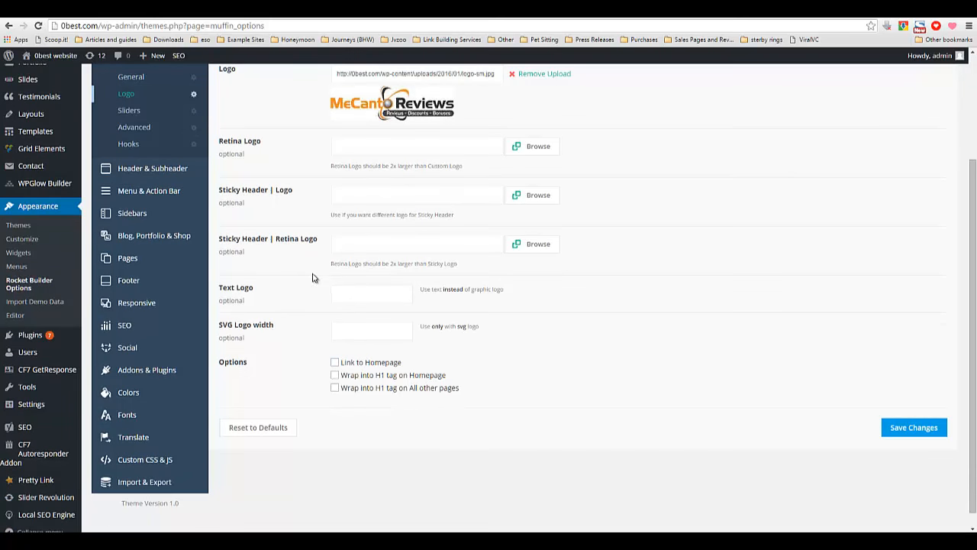
pyautogui.scroll(-1, 312, 279)
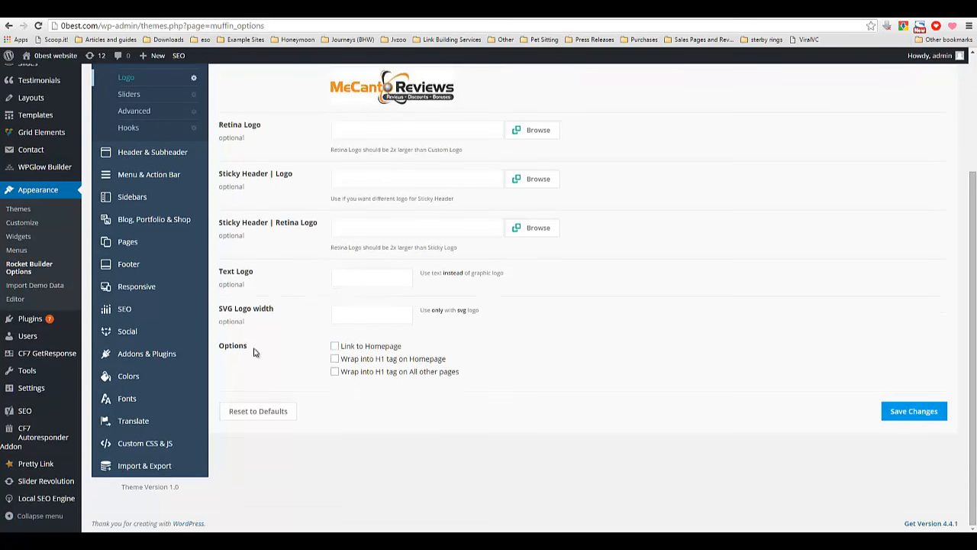
pyautogui.click(334, 346)
pyautogui.click(909, 411)
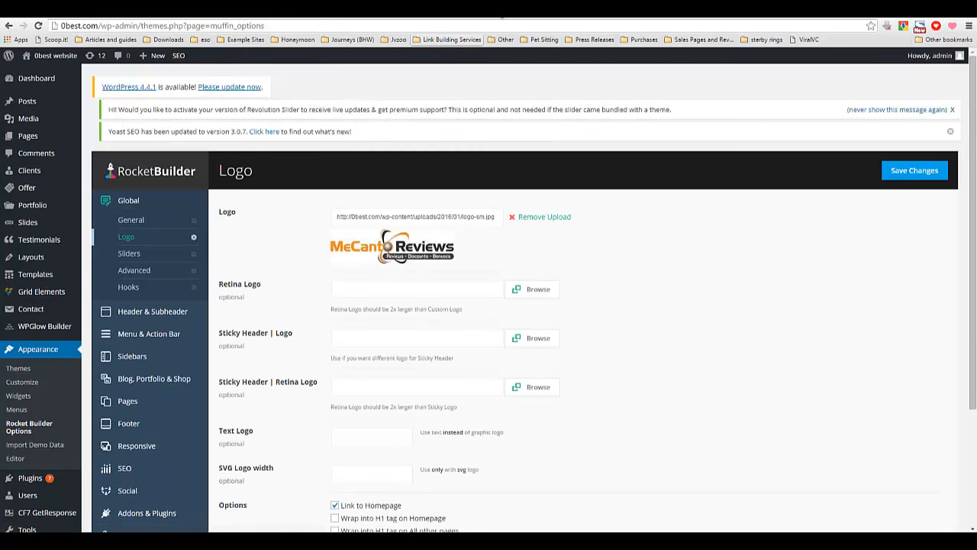
# Reload the site's front page to check the new logo.
pyautogui.click(539, 15)
pyautogui.rightClick(213, 209)
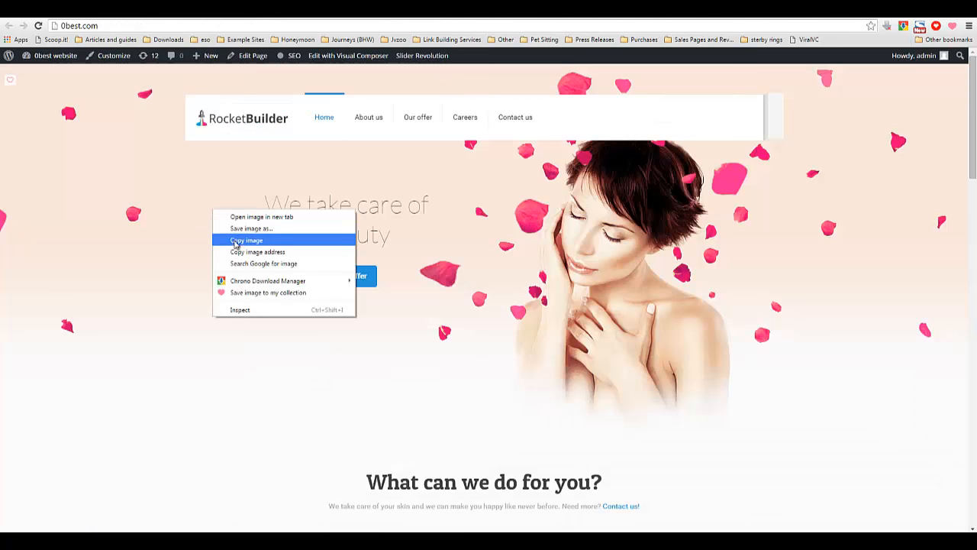
pyautogui.rightClick(79, 203)
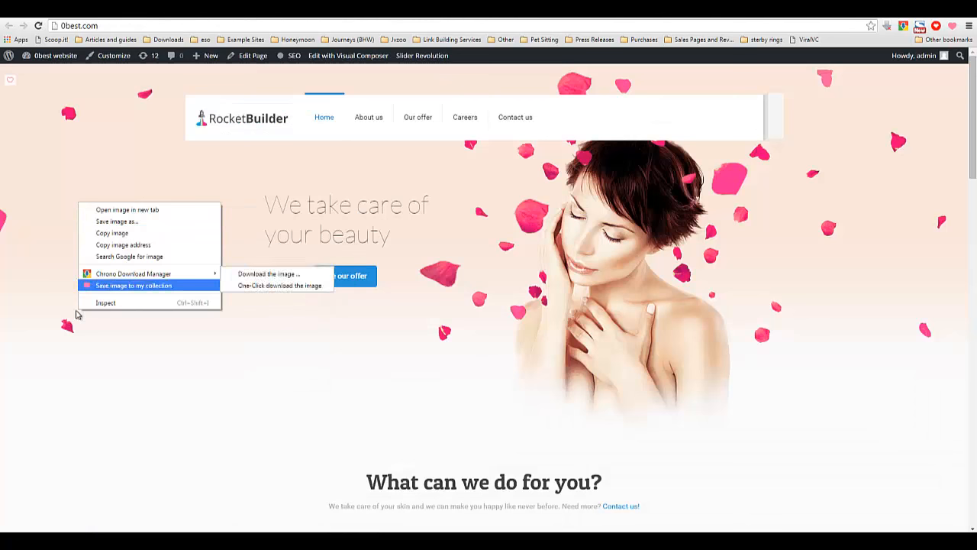
pyautogui.click(38, 25)
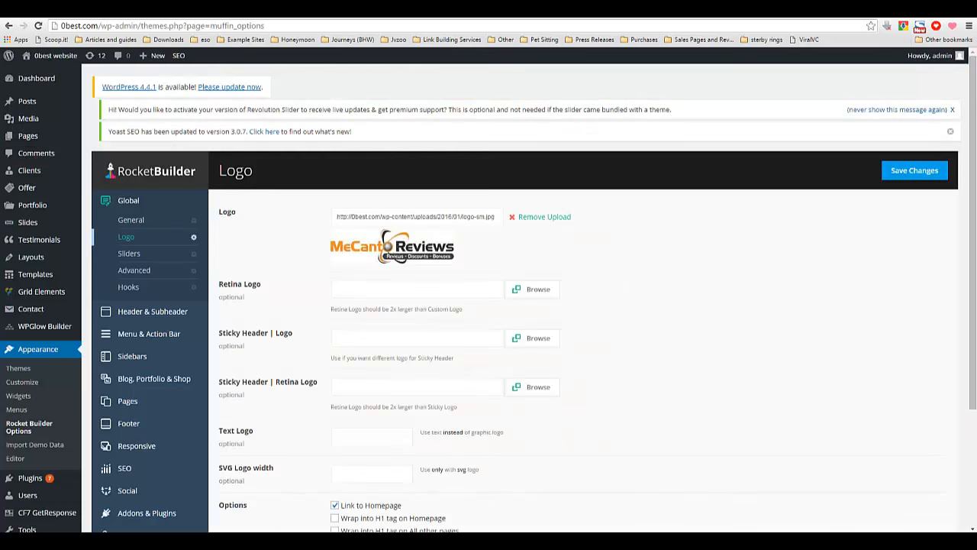
# Open the Sliders section of the Rocket Builder options.
pyautogui.click(129, 254)
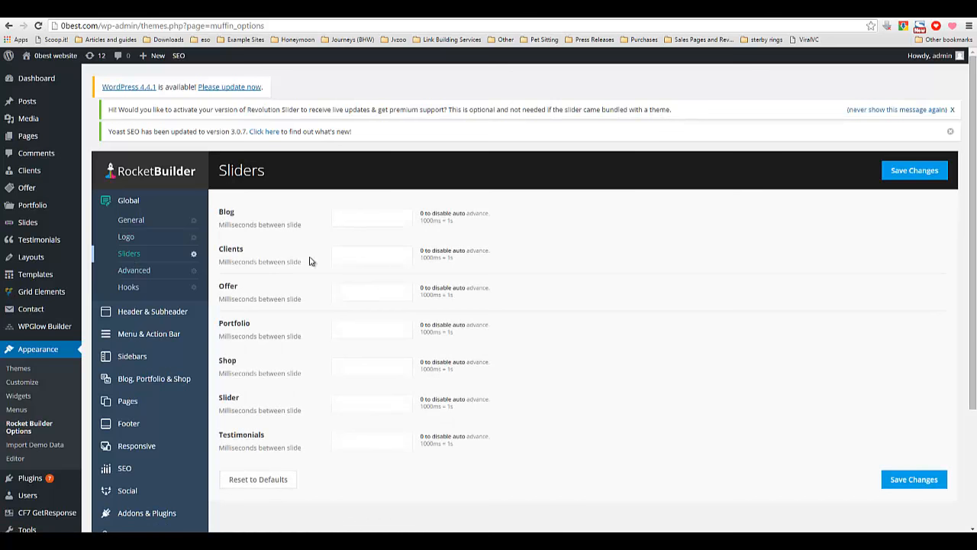
# Open the Advanced section of the Rocket Builder options and examine the Builder Visibility choices.
pyautogui.scroll(-3, 277, 261)
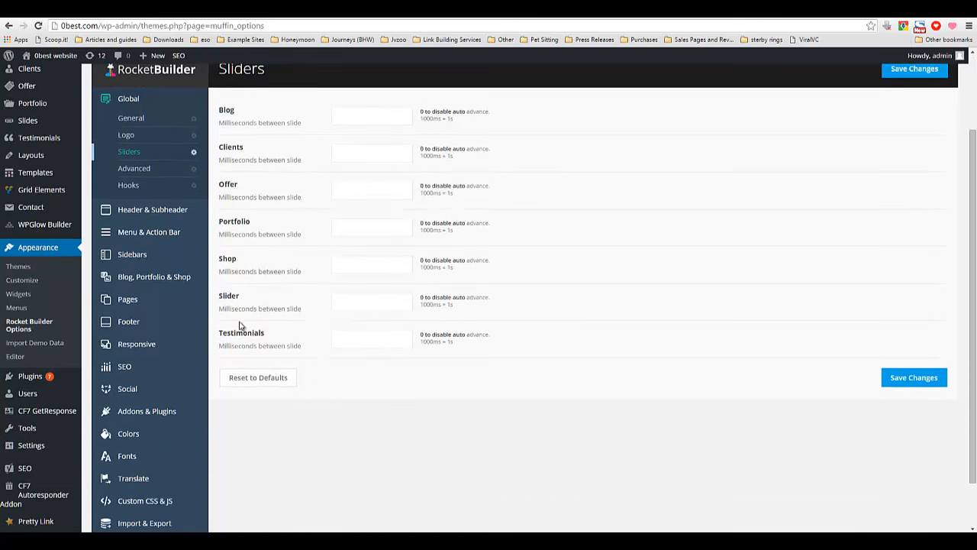
pyautogui.click(134, 167)
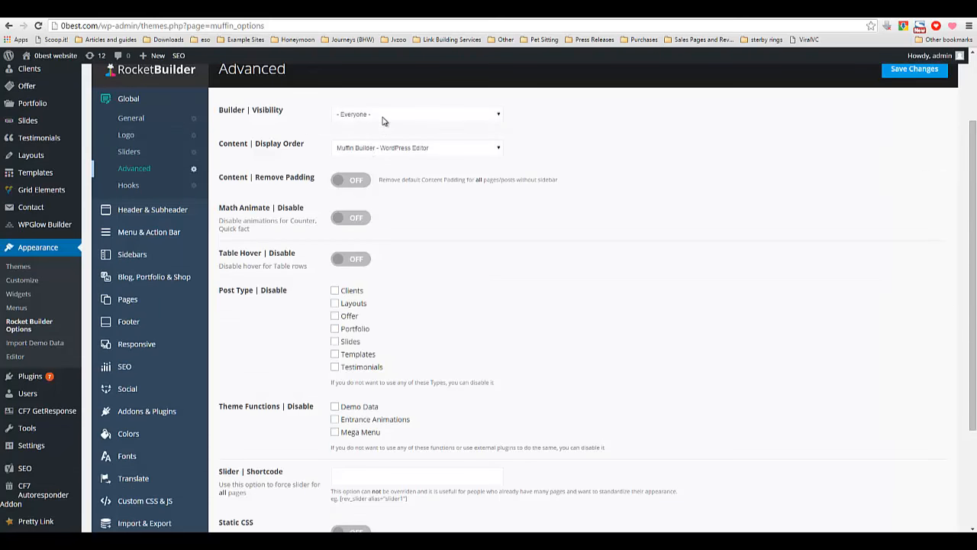
pyautogui.click(383, 121)
pyautogui.click(384, 120)
pyautogui.click(351, 119)
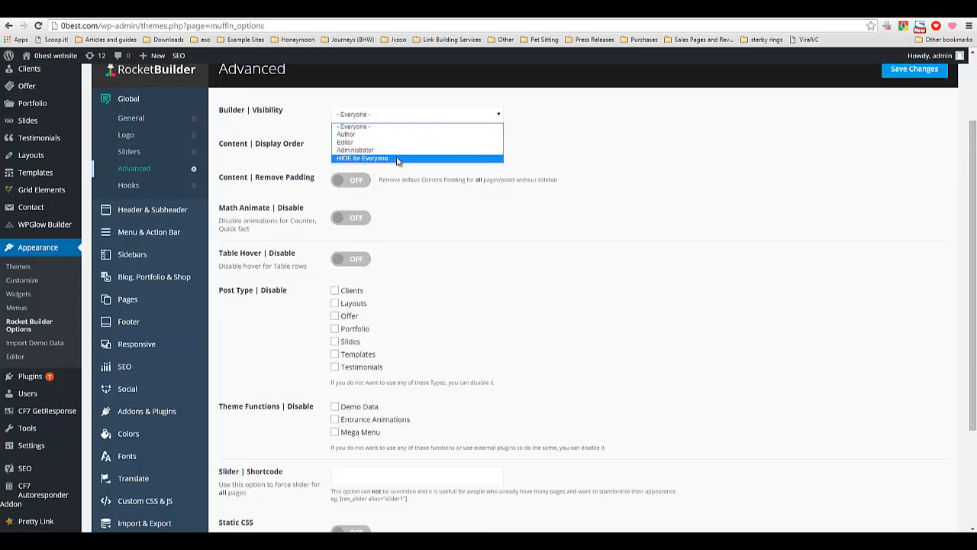
pyautogui.click(524, 114)
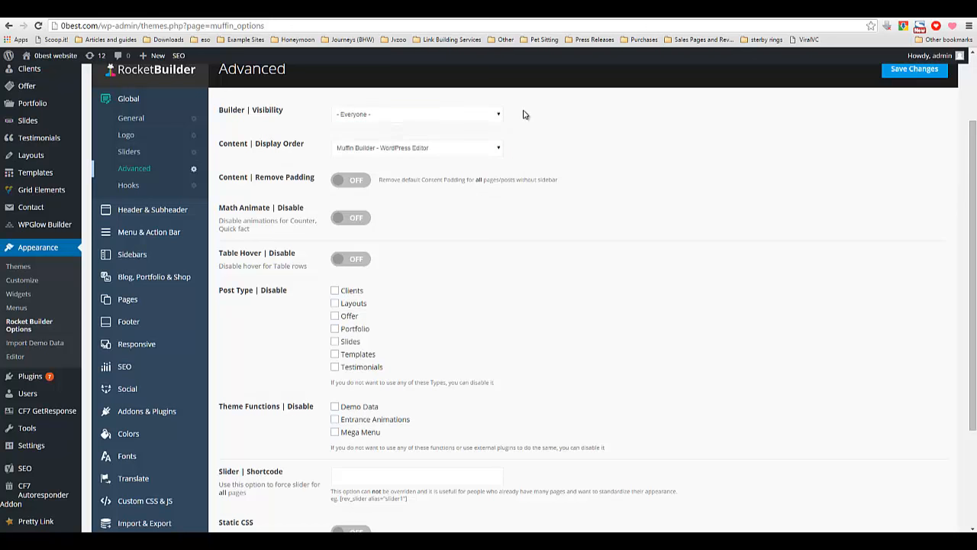
pyautogui.click(462, 119)
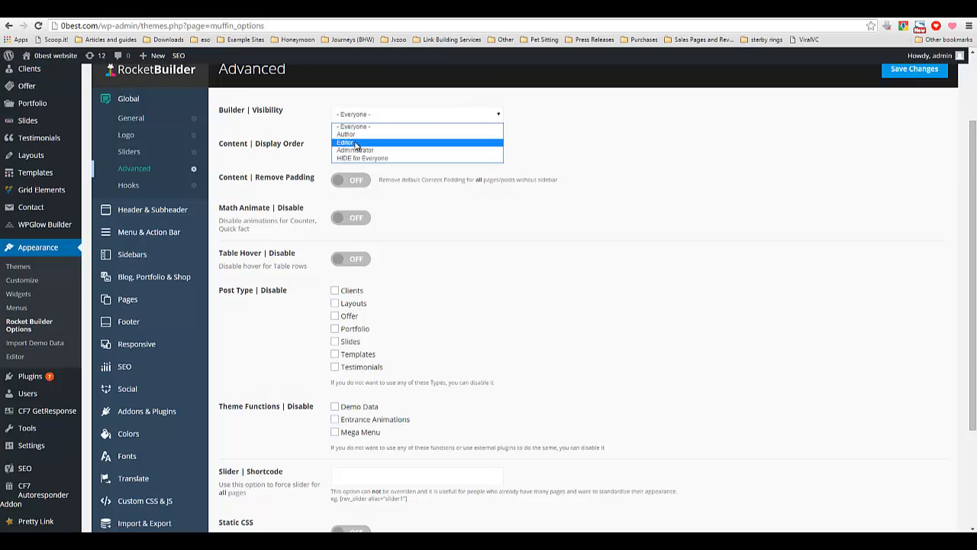
pyautogui.click(542, 122)
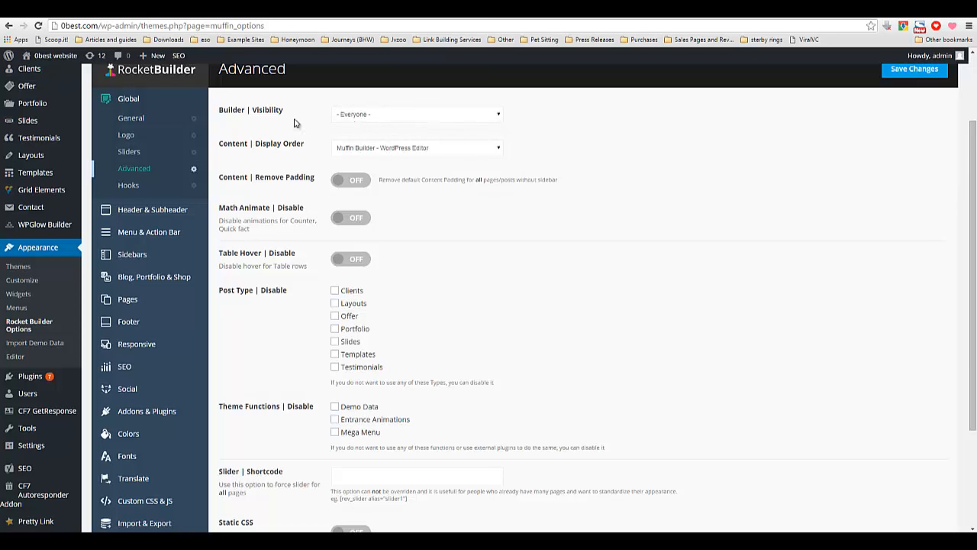
pyautogui.click(345, 116)
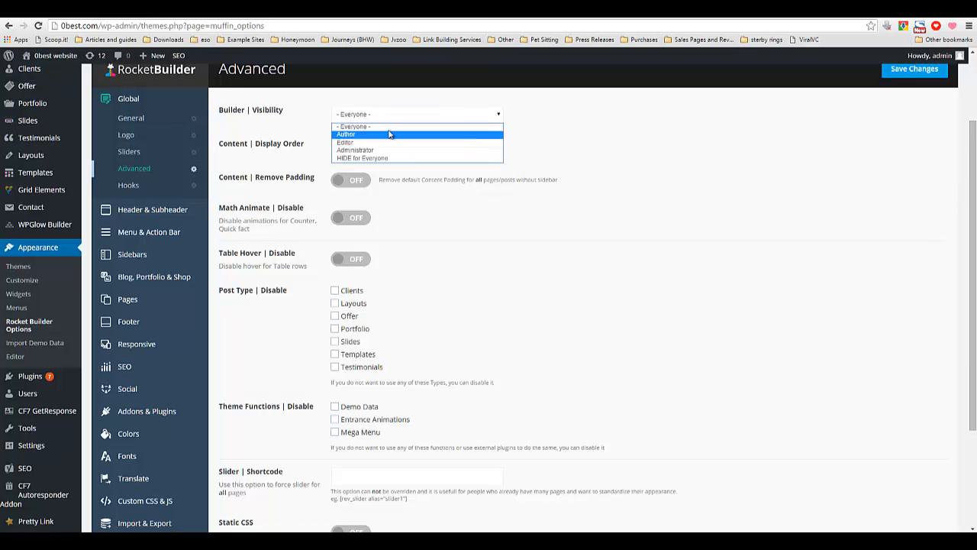
pyautogui.click(365, 115)
pyautogui.moveTo(268, 111); pyautogui.dragTo(270, 110)
pyautogui.click(276, 136)
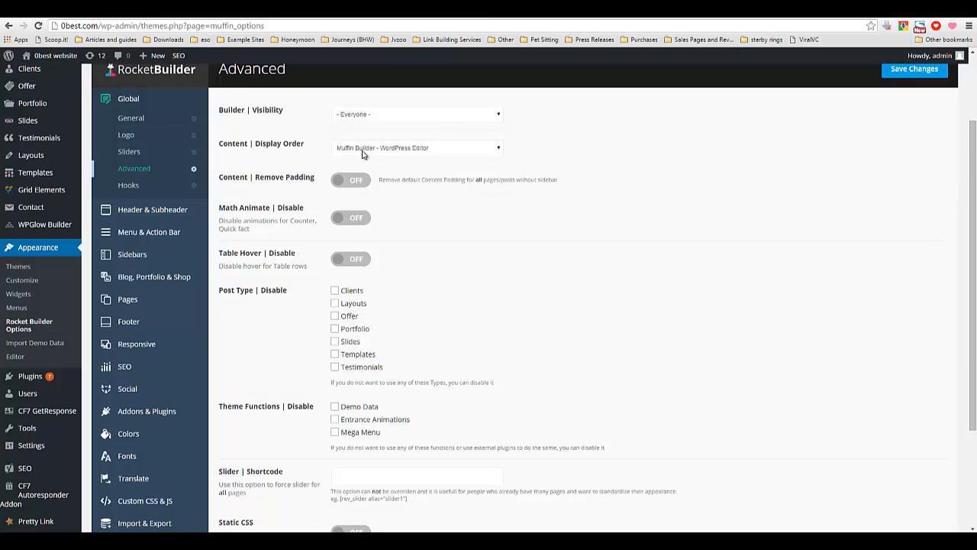
# Examine the Content Display Order choices without changing them.
pyautogui.click(367, 150)
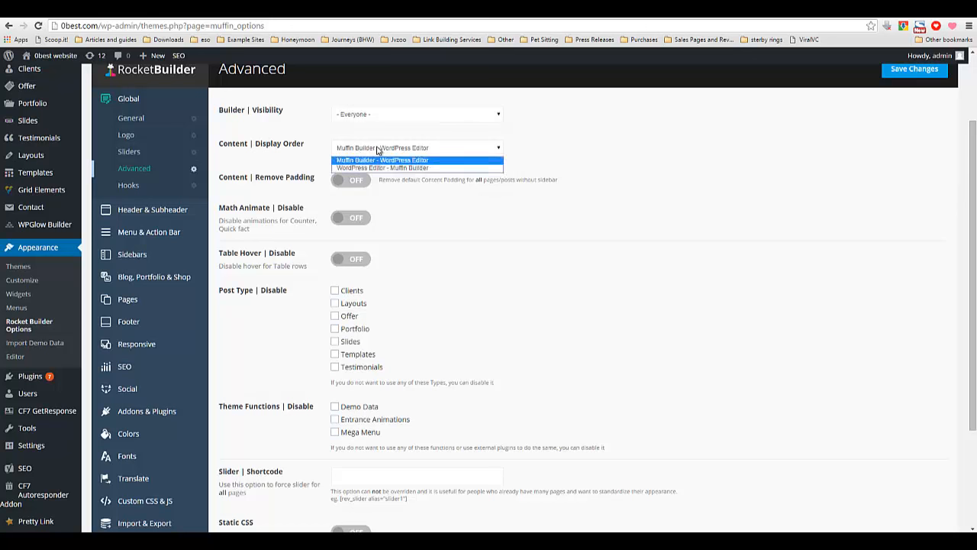
pyautogui.click(368, 152)
pyautogui.click(369, 149)
pyautogui.click(368, 150)
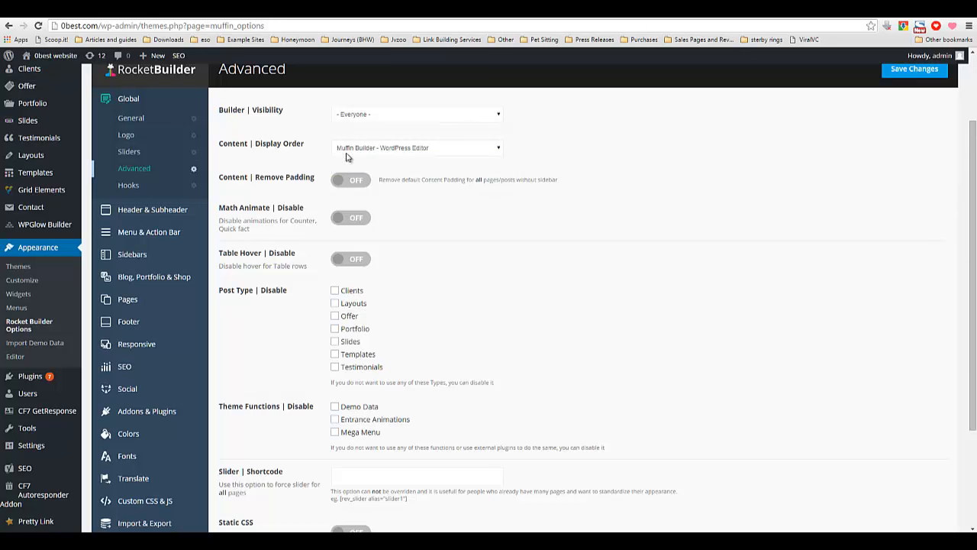
pyautogui.click(389, 152)
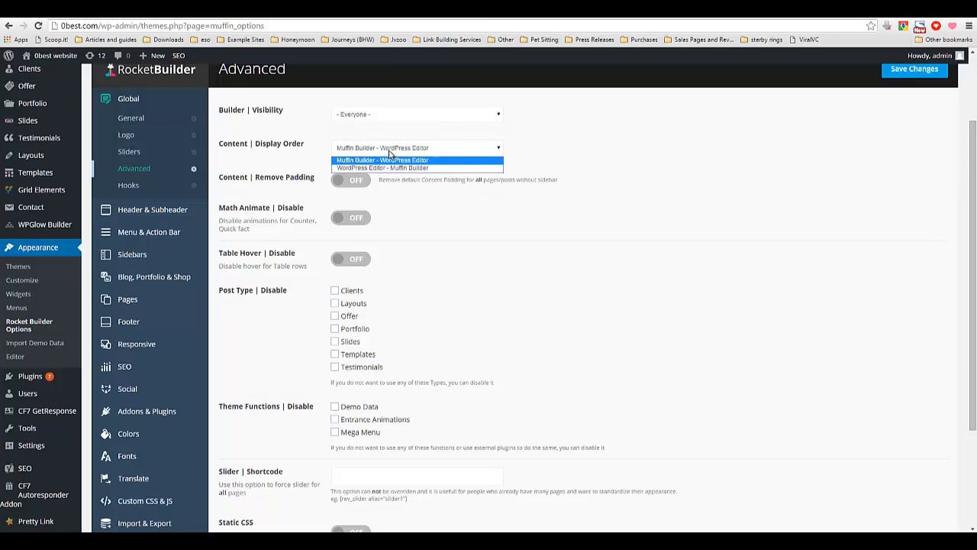
pyautogui.click(442, 149)
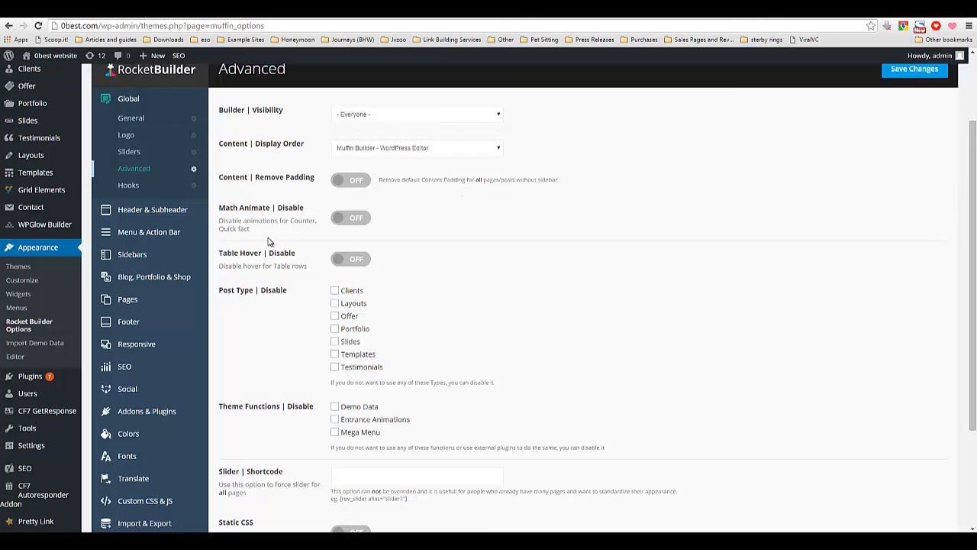
# Scroll through the remaining Advanced options, including the post type and theme function disable settings.
pyautogui.scroll(-1, 308, 234)
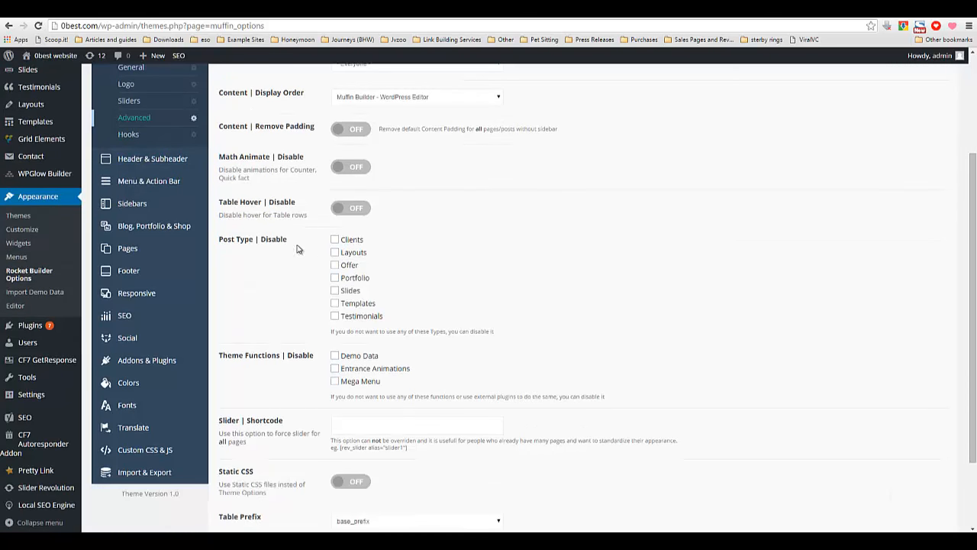
pyautogui.scroll(-1, 302, 250)
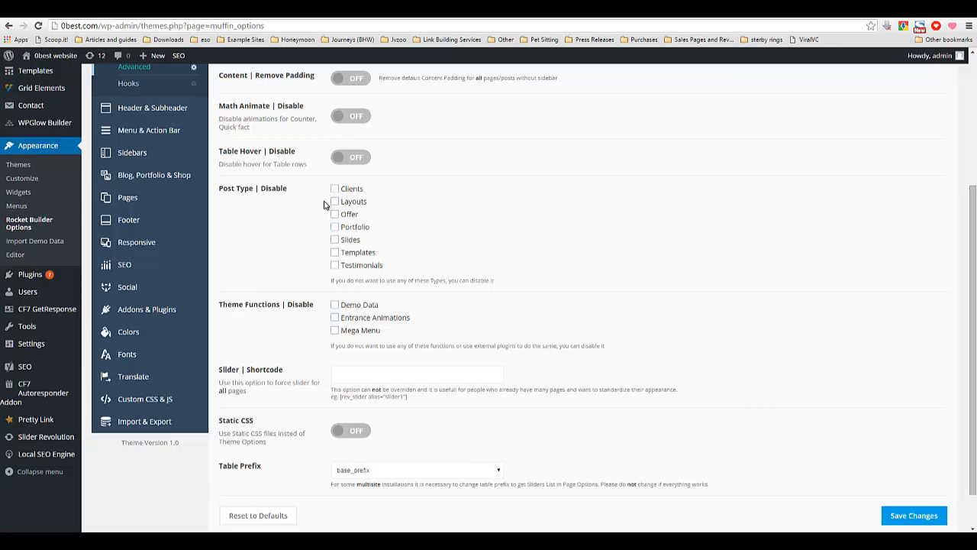
pyautogui.scroll(-1, 284, 217)
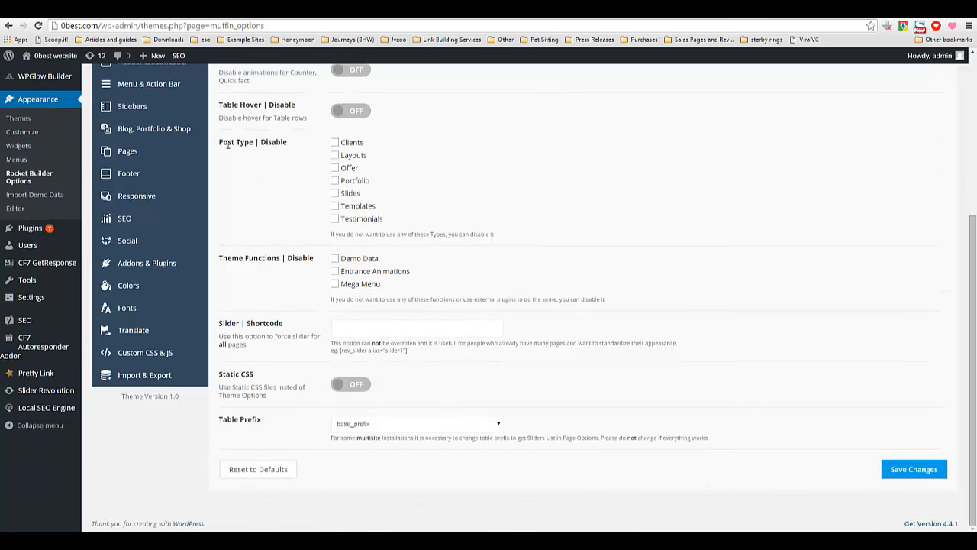
pyautogui.moveTo(219, 142); pyautogui.dragTo(262, 234)
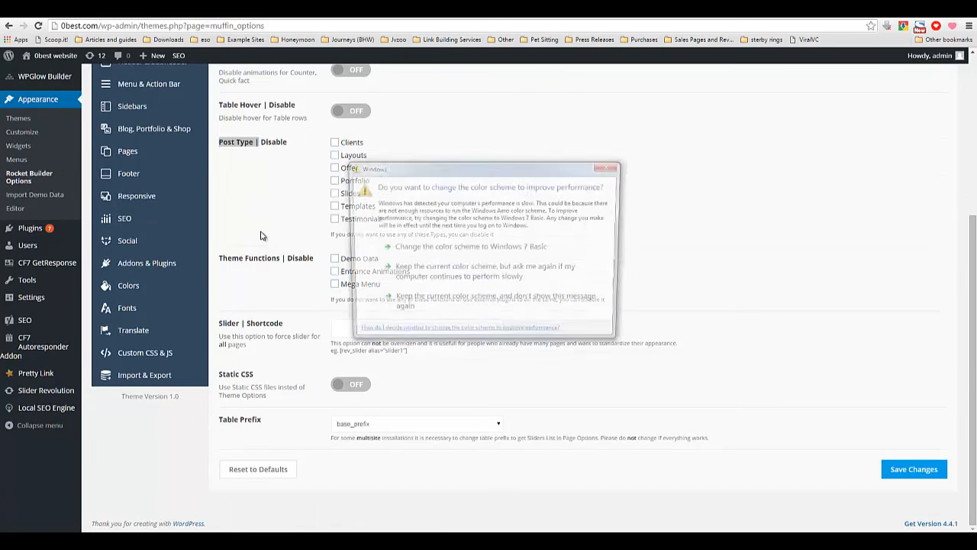
pyautogui.click(609, 166)
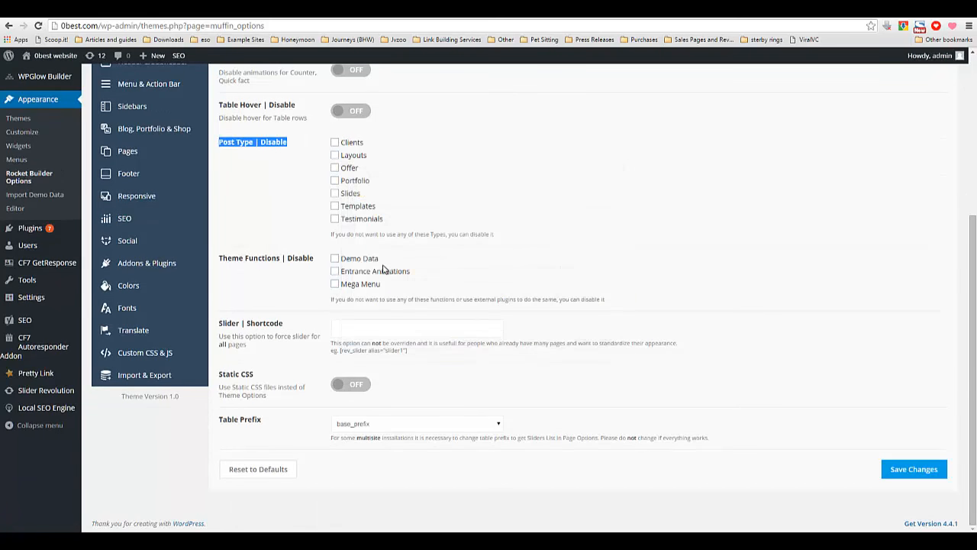
pyautogui.click(300, 361)
pyautogui.scroll(2, 273, 364)
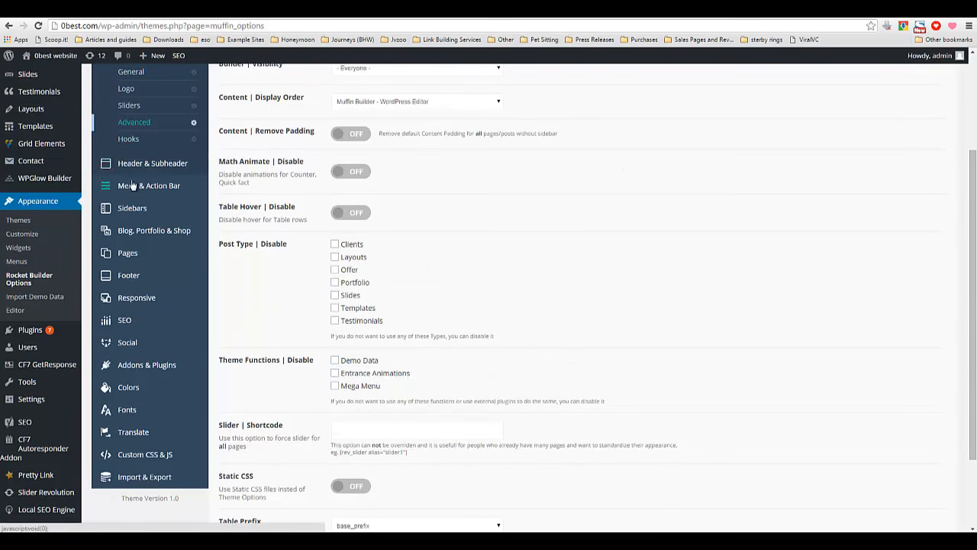
# Open the Header section, choose the Classic header style and save the changes.
pyautogui.click(148, 166)
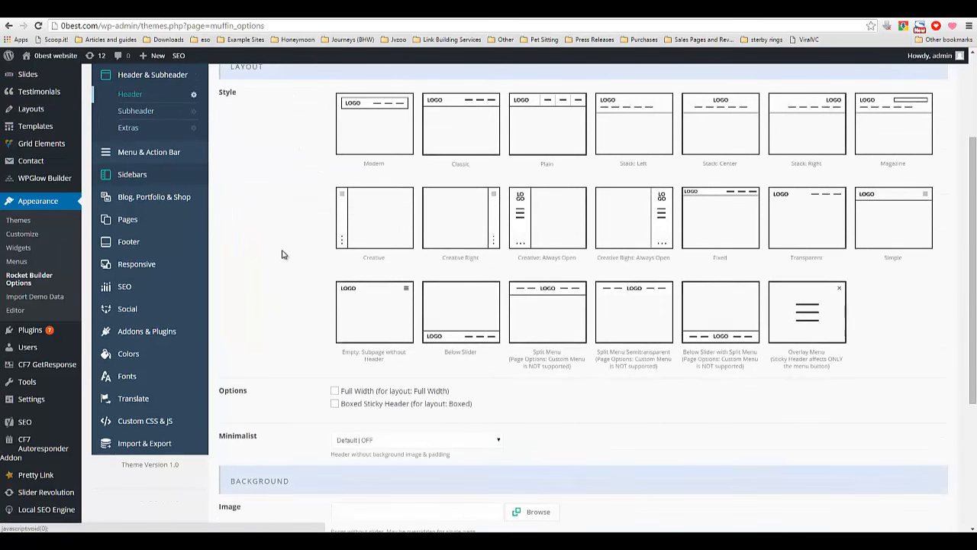
pyautogui.scroll(1, 282, 254)
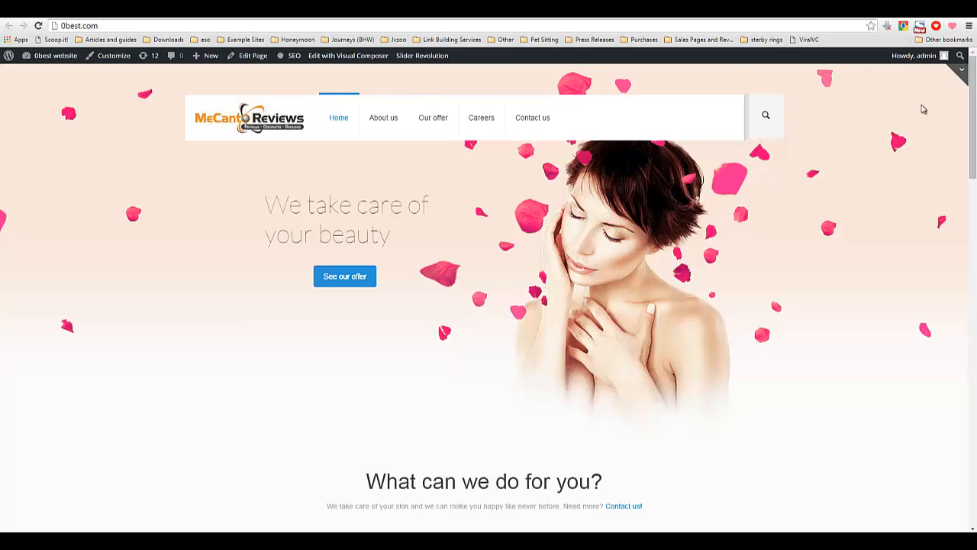
pyautogui.click(335, 11)
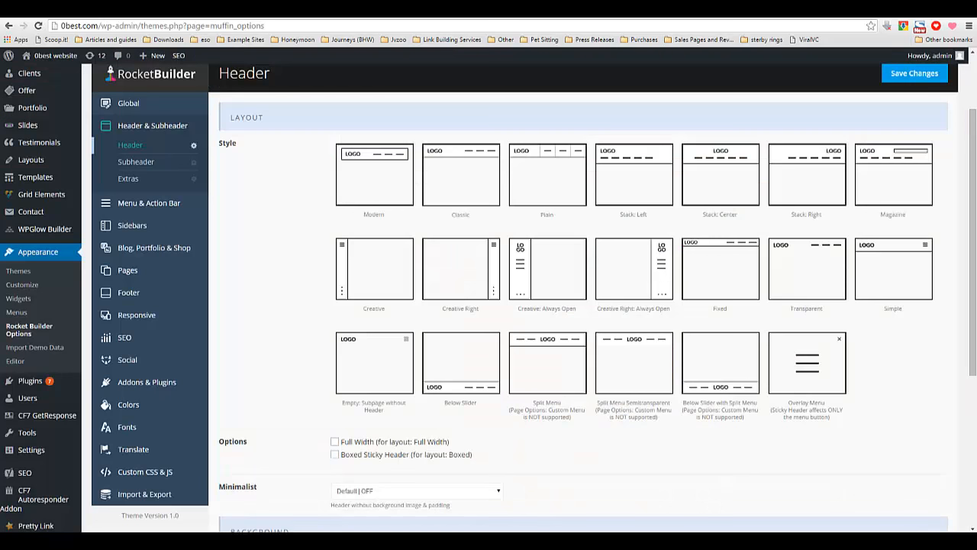
pyautogui.click(483, 181)
pyautogui.scroll(-4, 255, 236)
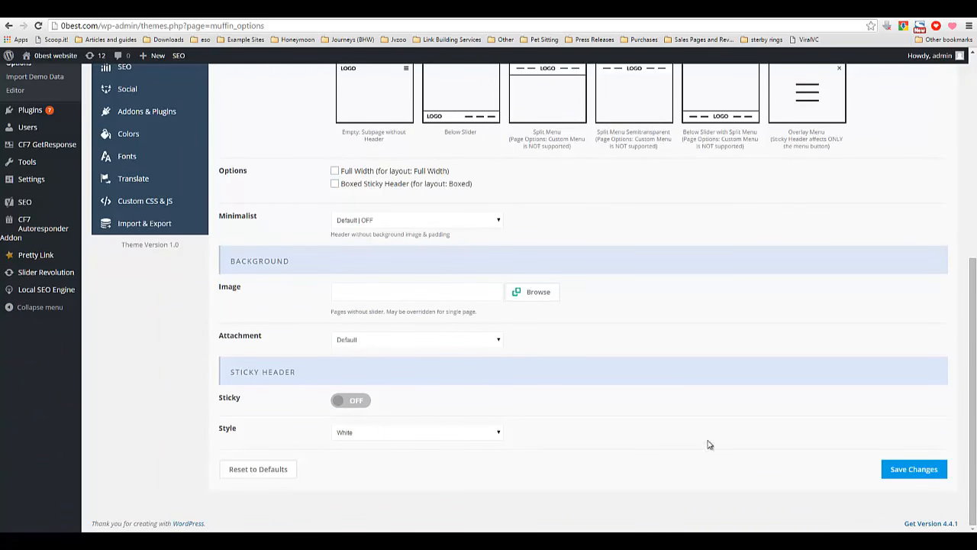
pyautogui.scroll(3, 565, 358)
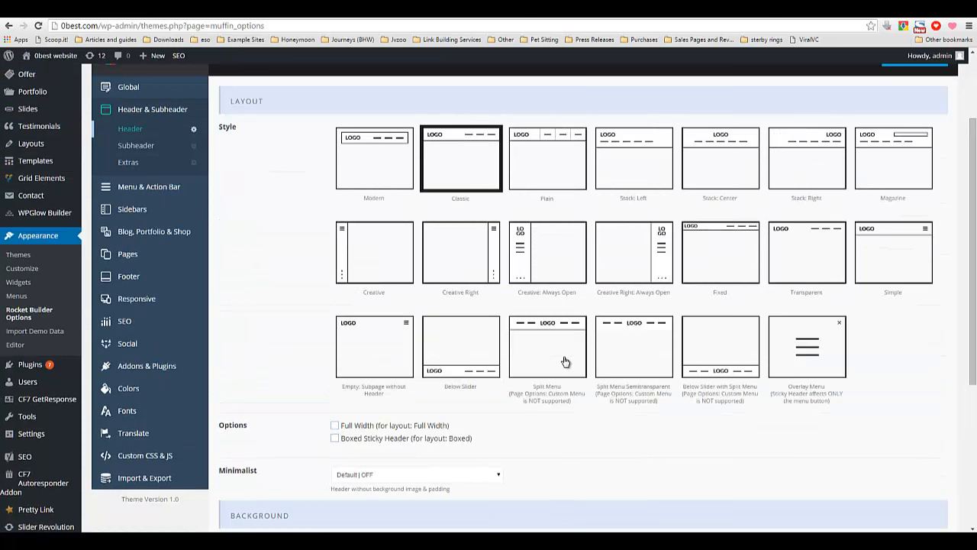
pyautogui.scroll(-3, 564, 361)
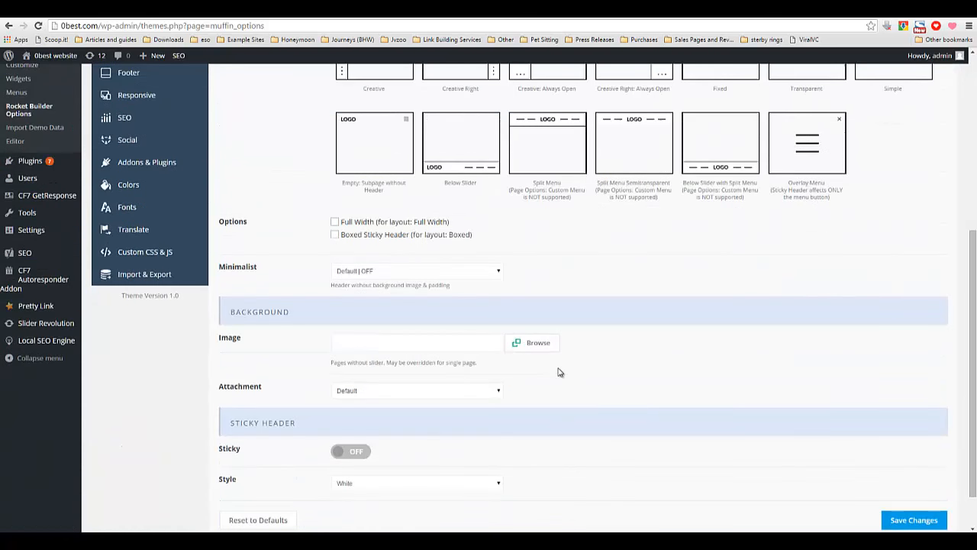
pyautogui.click(931, 520)
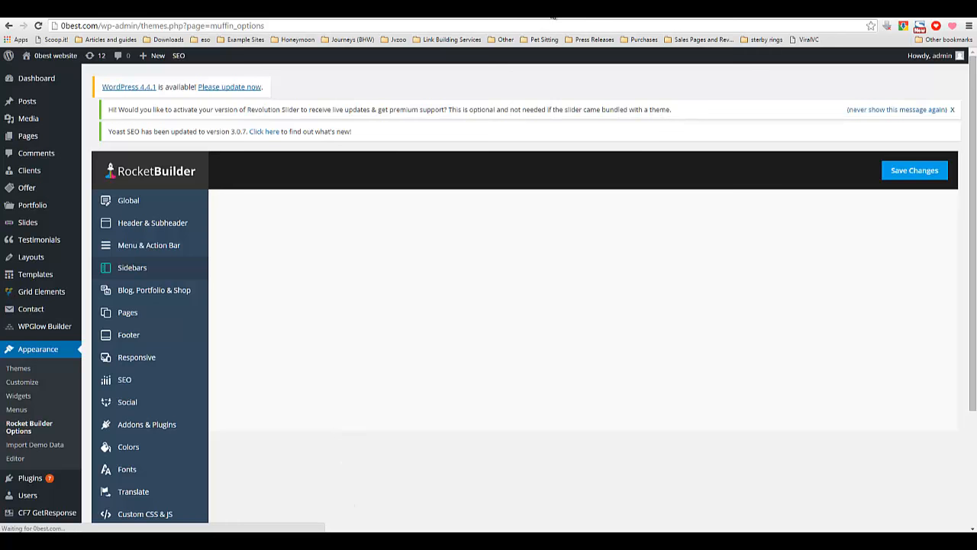
# Reload the site's front page to check the Classic header layout.
pyautogui.click(554, 14)
pyautogui.rightClick(202, 261)
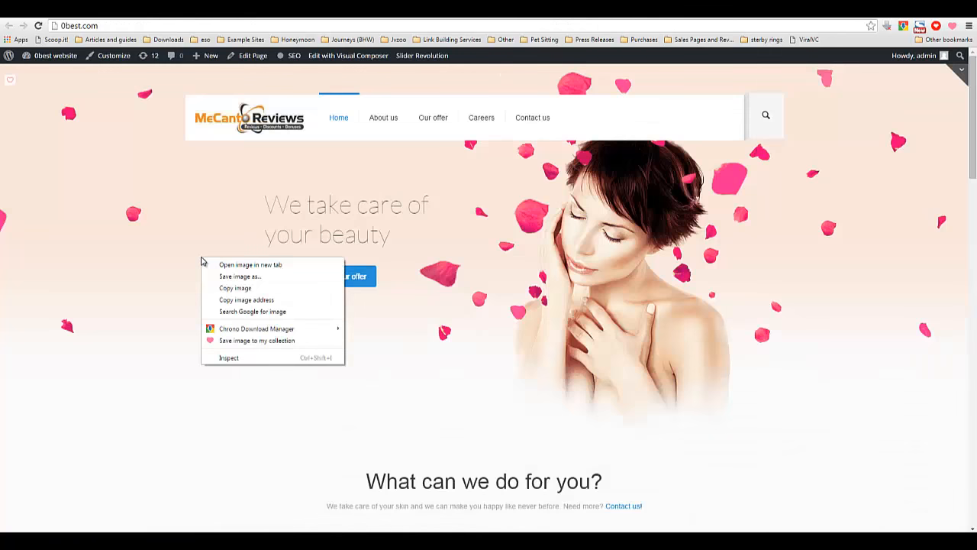
pyautogui.click(181, 229)
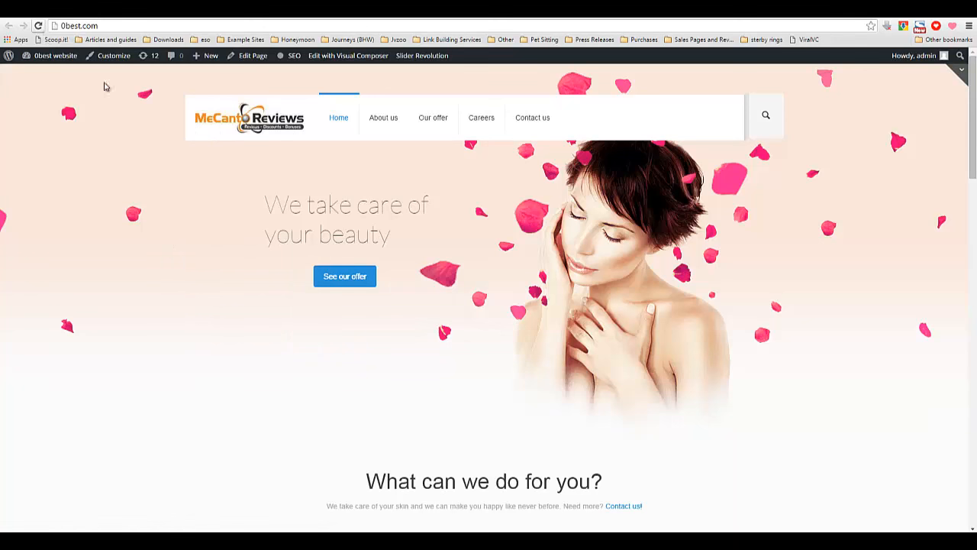
pyautogui.click(73, 61)
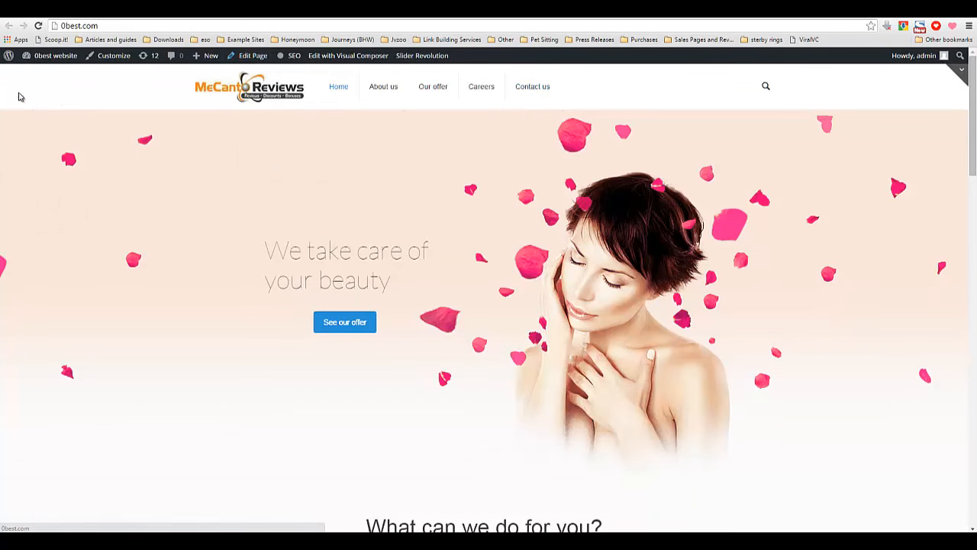
pyautogui.scroll(-2, 346, 244)
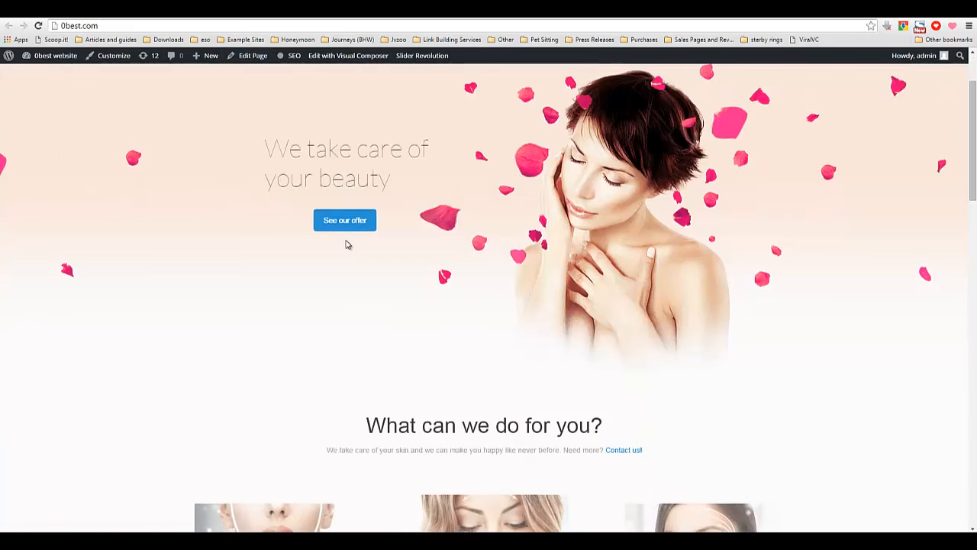
# Review the header Options, Minimalist, Background and Sticky Header settings.
pyautogui.scroll(2, 348, 255)
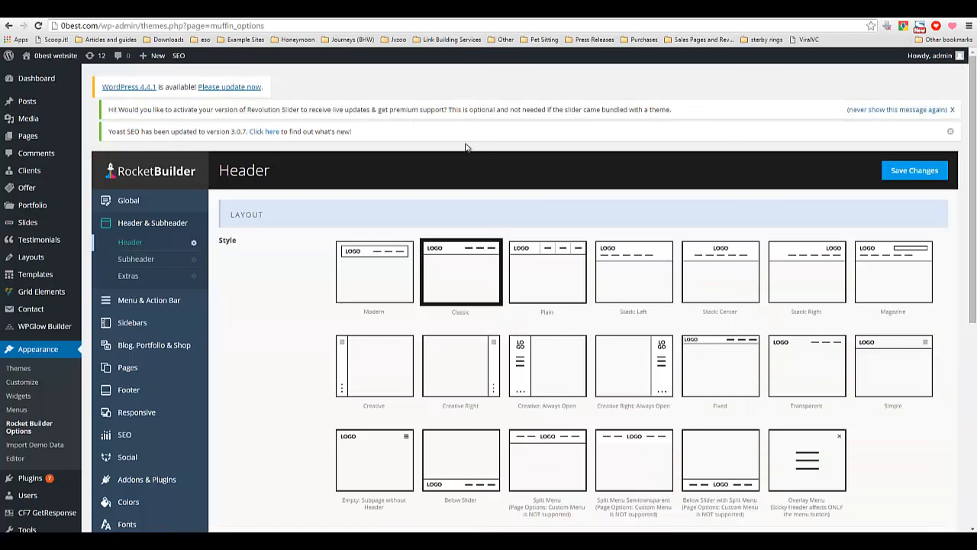
pyautogui.scroll(-1, 541, 300)
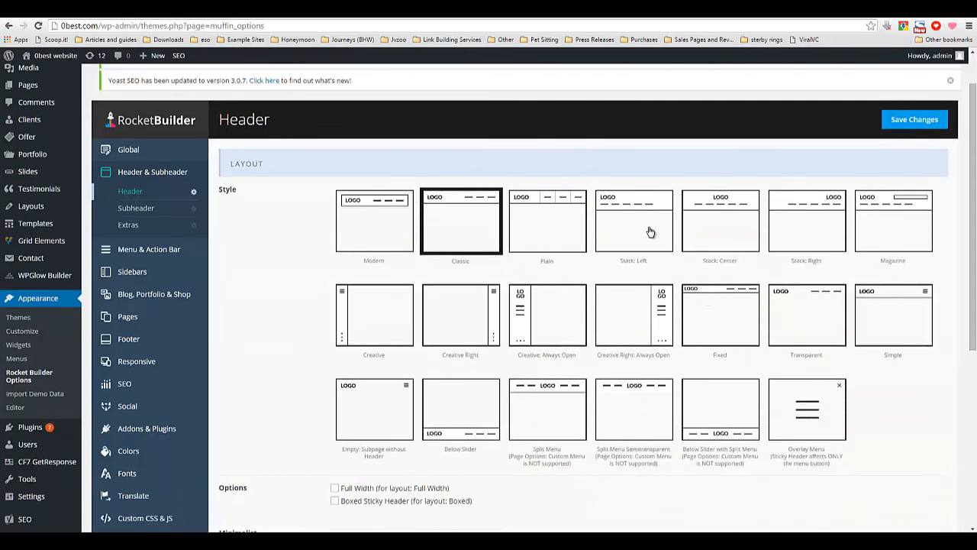
pyautogui.scroll(-2, 622, 352)
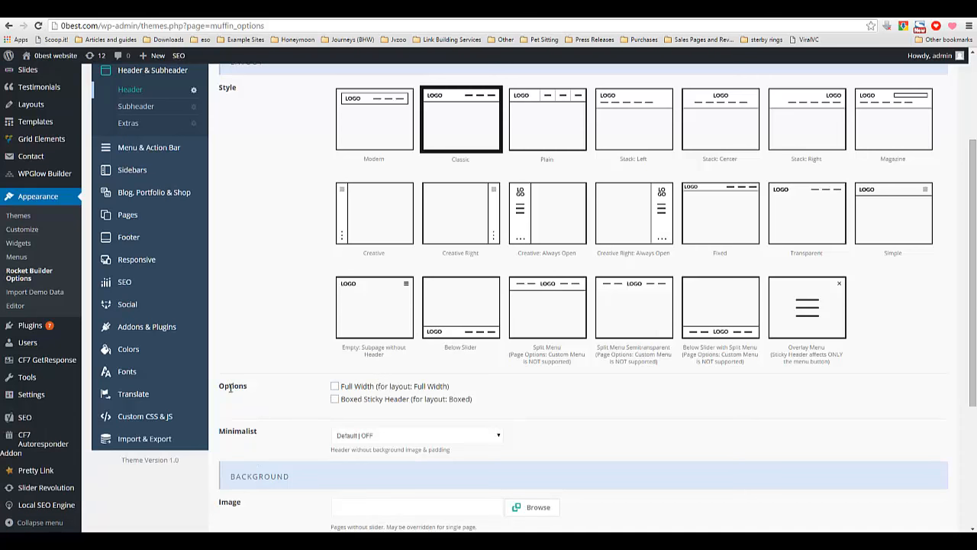
pyautogui.moveTo(230, 388); pyautogui.dragTo(248, 385)
pyautogui.scroll(-2, 298, 397)
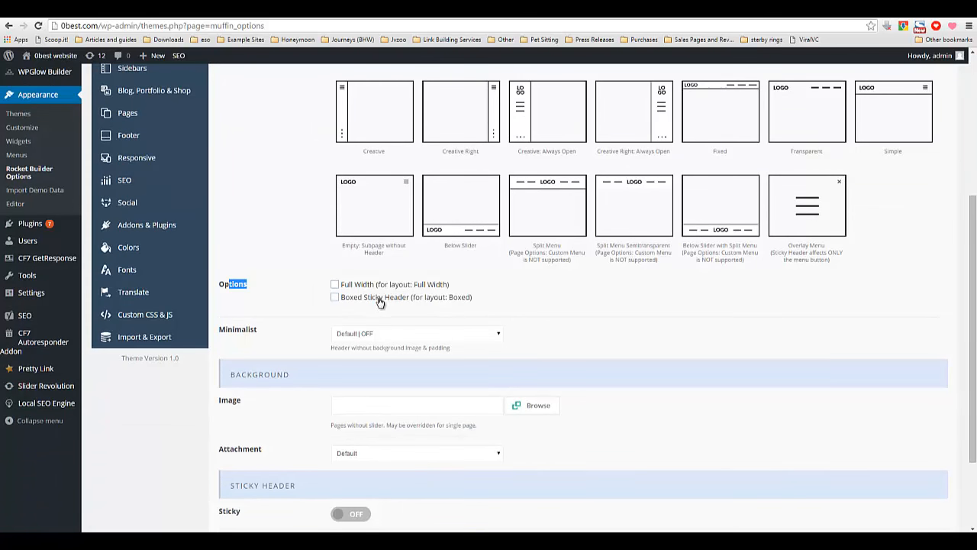
pyautogui.scroll(-2, 290, 374)
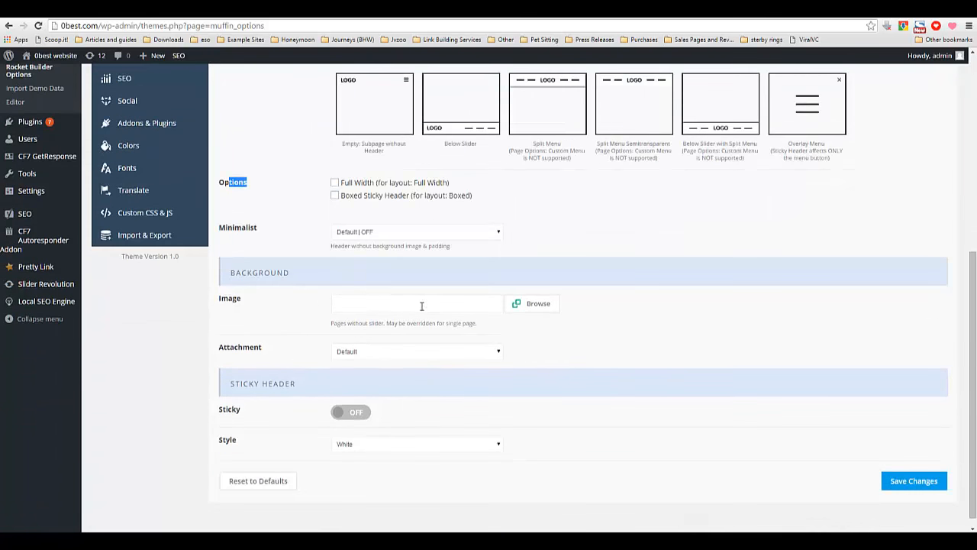
pyautogui.scroll(-1, 295, 427)
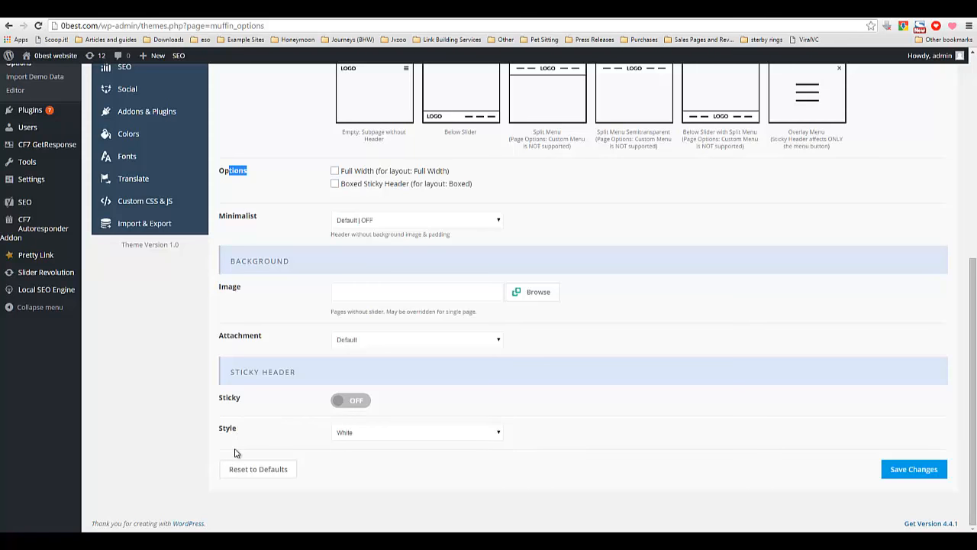
# Open the header Extras section and review the Top Bar, Action Button, Search, WPML and Sliding Top settings.
pyautogui.scroll(6, 233, 427)
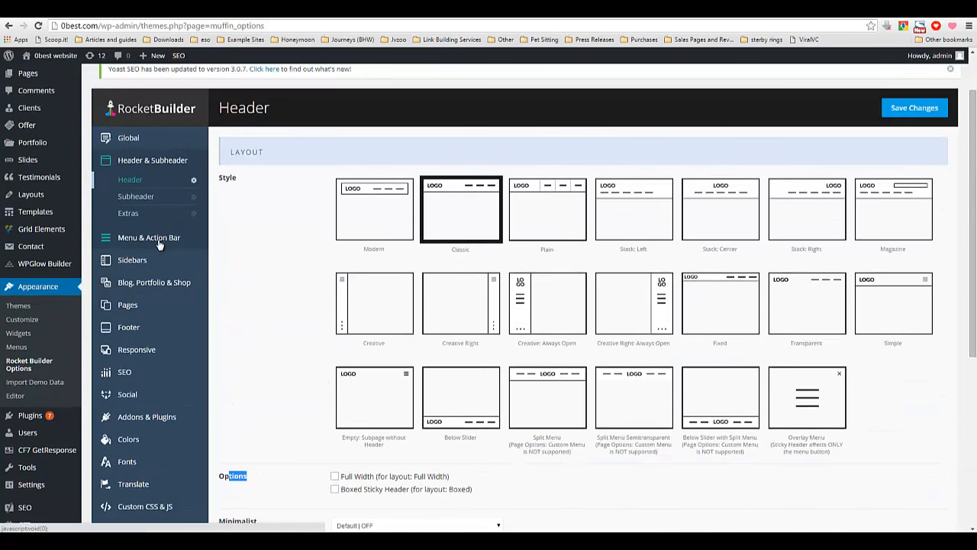
pyautogui.click(128, 213)
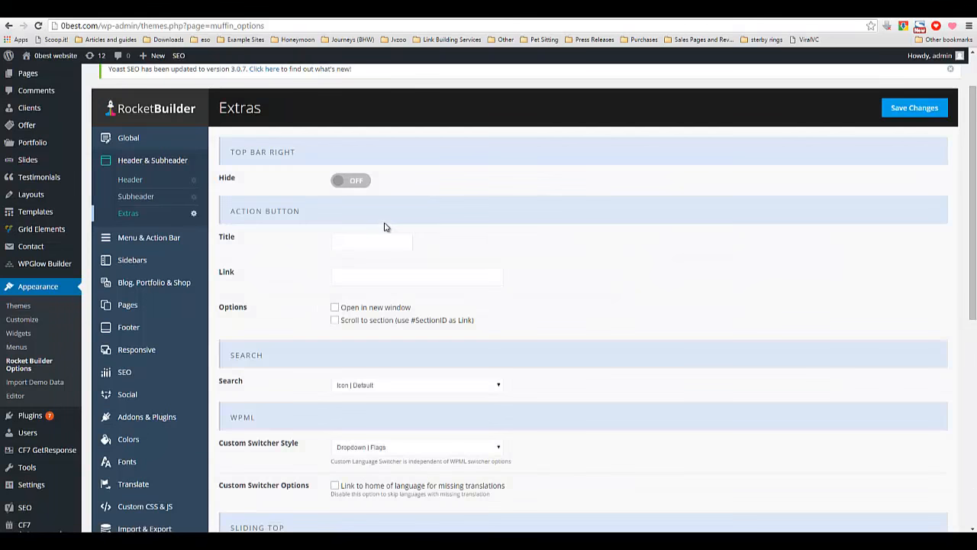
pyautogui.scroll(-5, 281, 347)
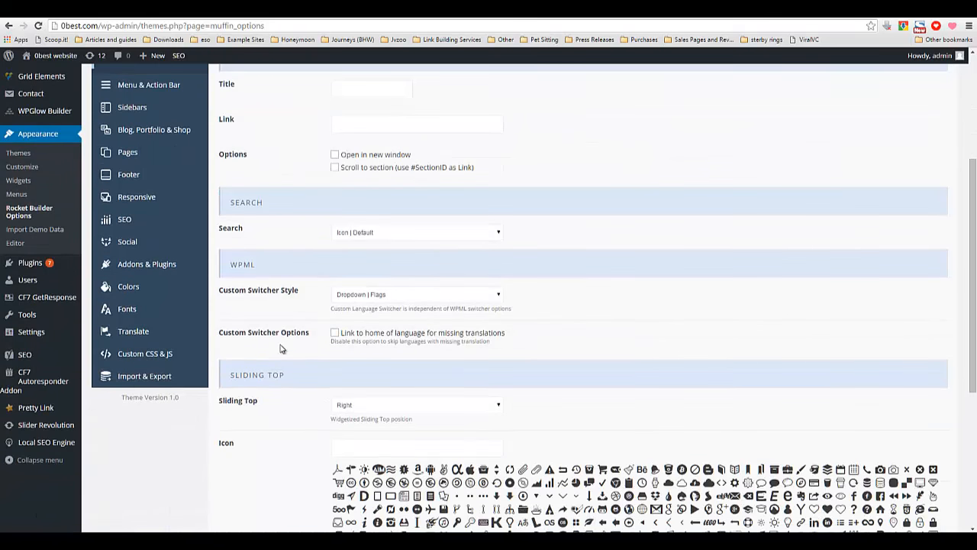
pyautogui.scroll(-2, 278, 345)
pyautogui.scroll(6, 277, 342)
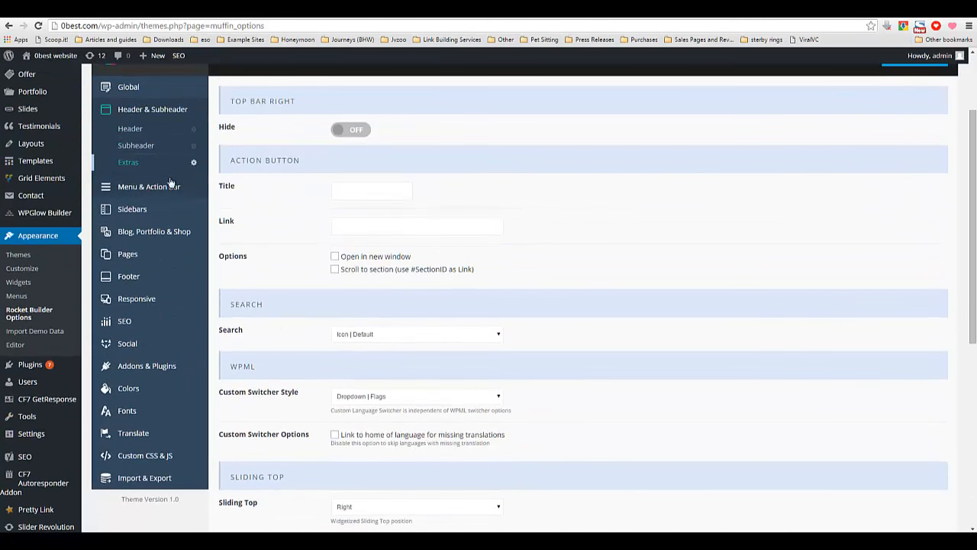
# Open the Menu section and review its layout style and menu options.
pyautogui.click(160, 189)
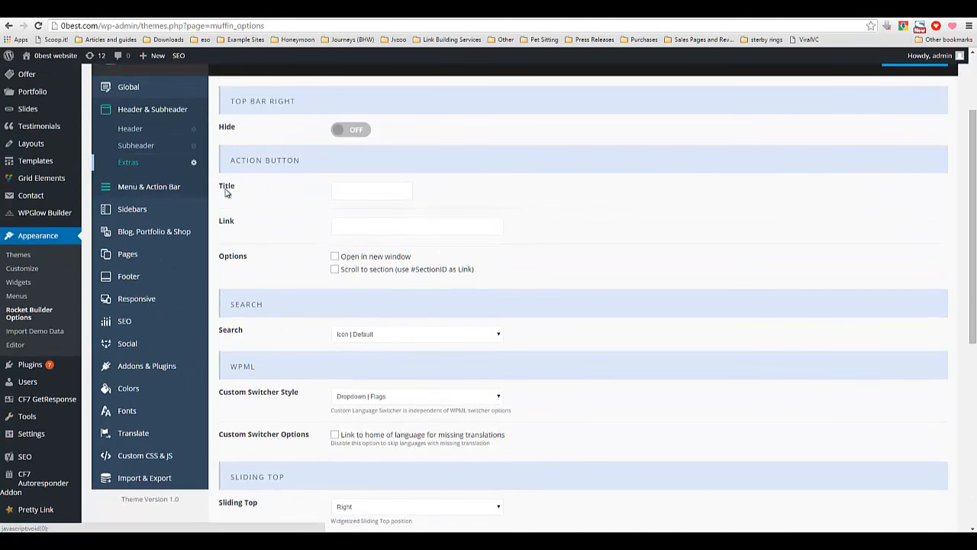
pyautogui.scroll(2, 231, 193)
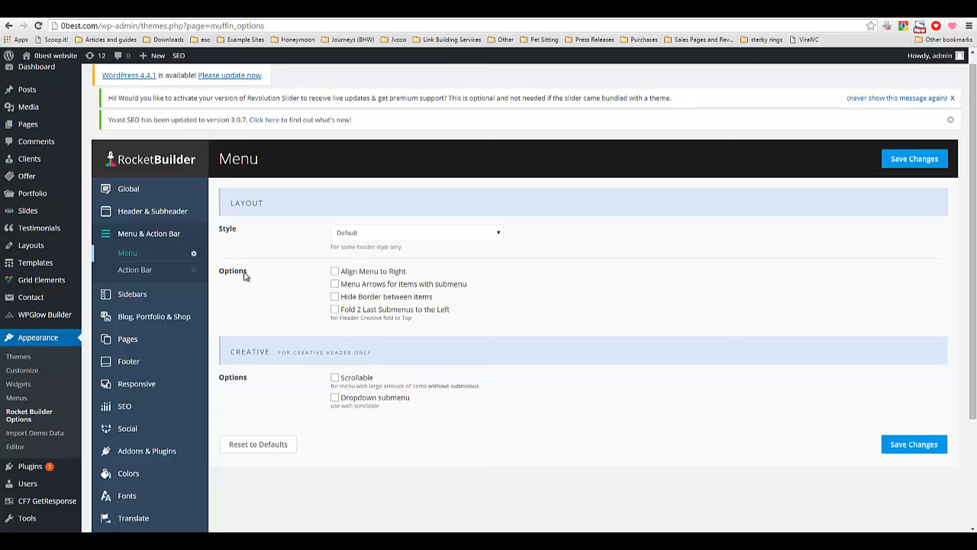
pyautogui.moveTo(251, 273); pyautogui.dragTo(218, 274)
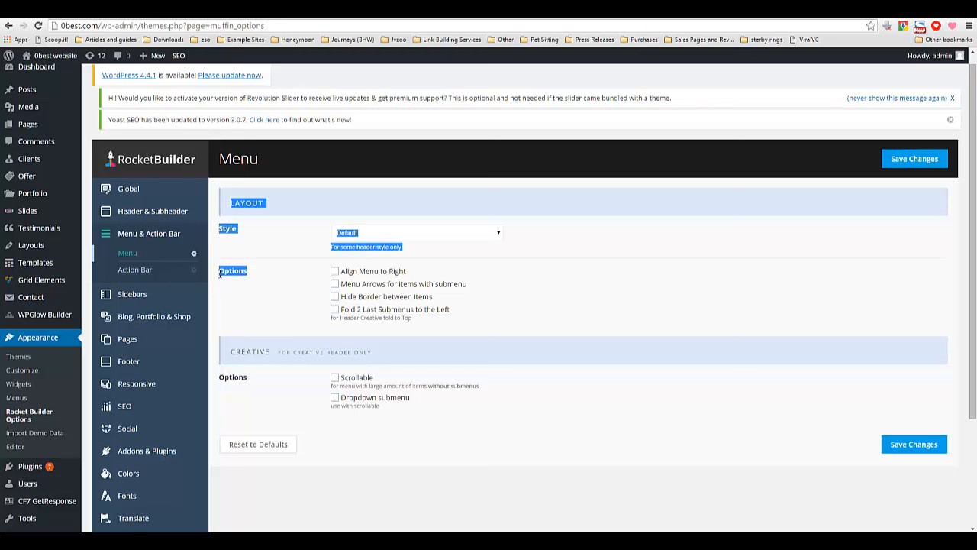
pyautogui.click(223, 275)
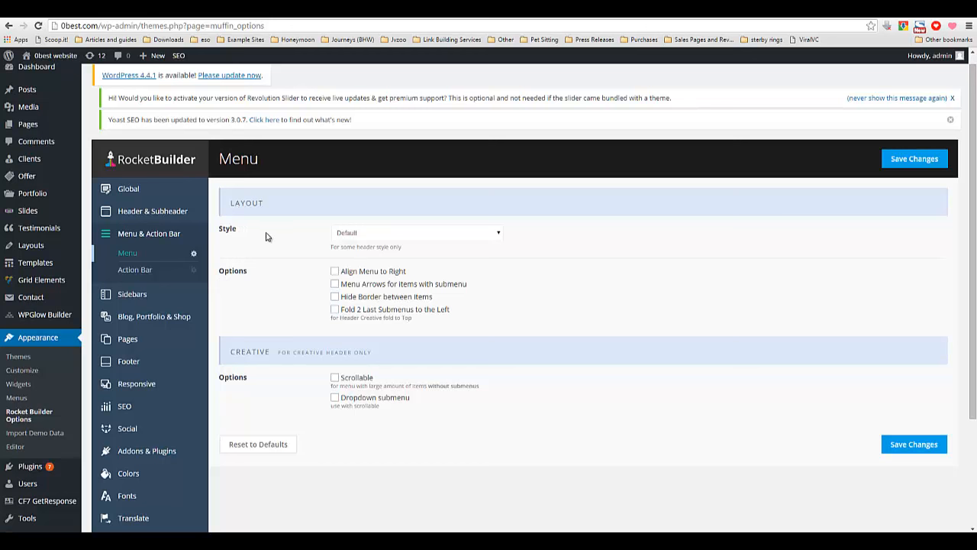
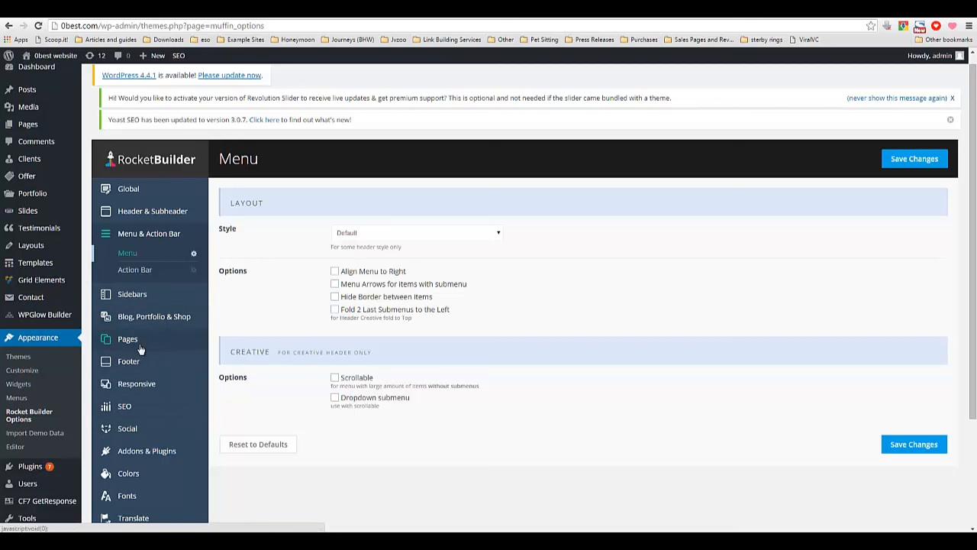
# Open the Blog, Portfolio & Shop General settings and review pagination, Love Box, navigation arrows and share box options.
pyautogui.scroll(-1, 149, 363)
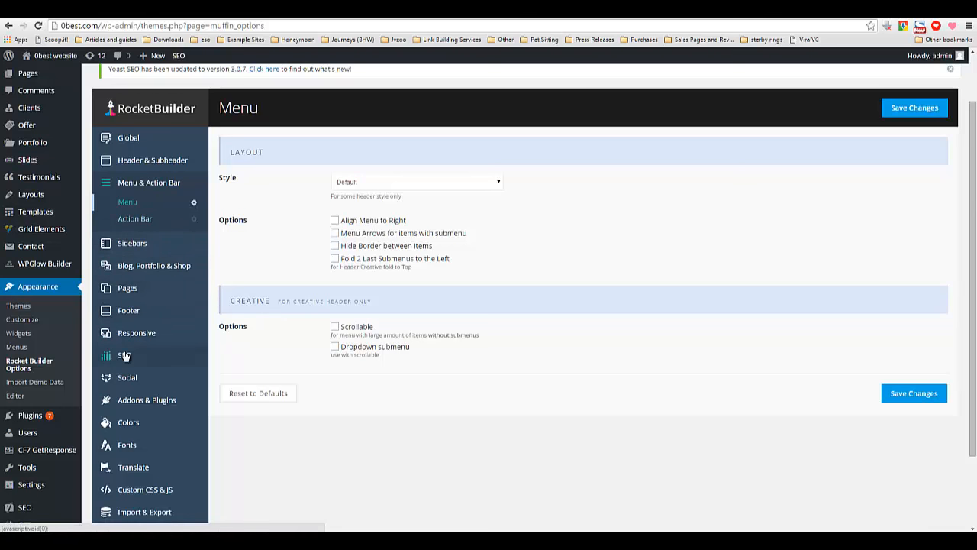
pyautogui.scroll(-1, 122, 359)
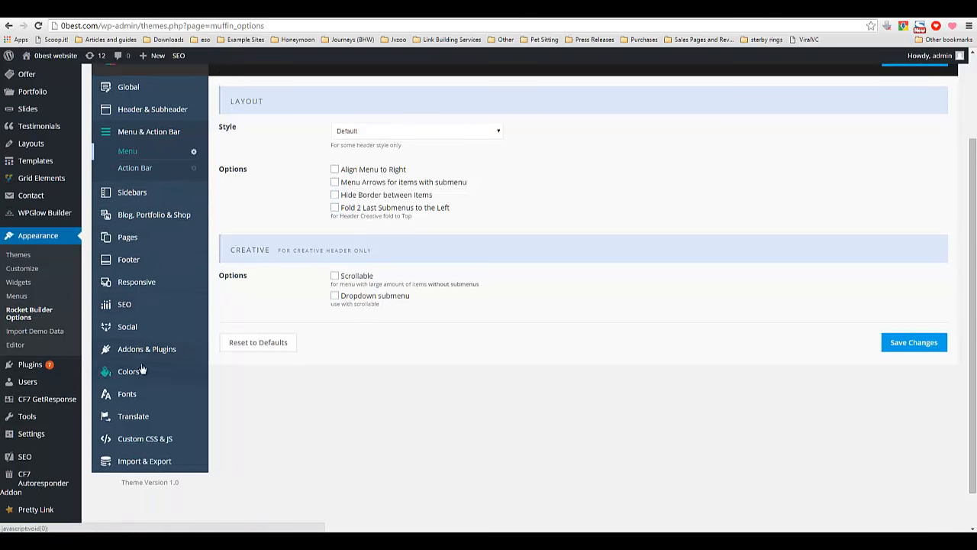
pyautogui.click(145, 217)
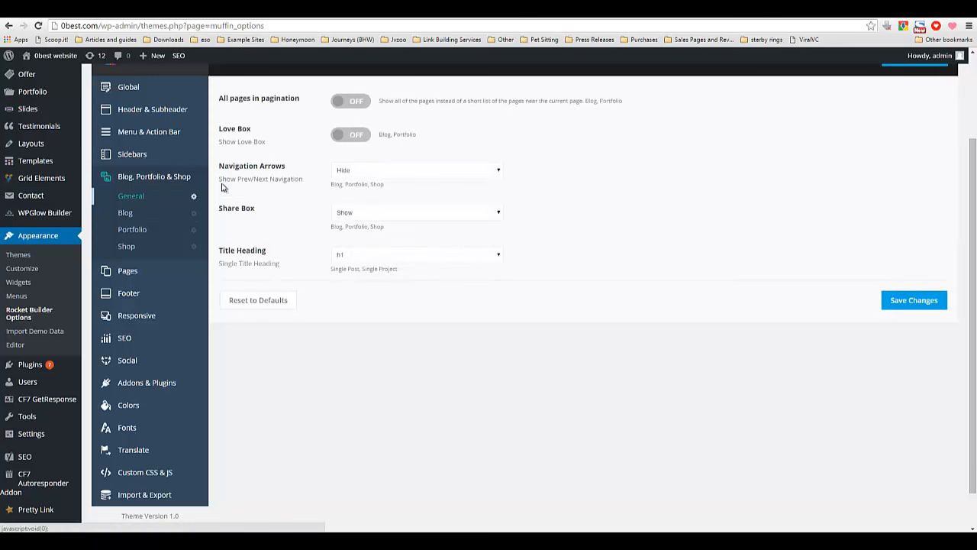
pyautogui.scroll(3, 407, 336)
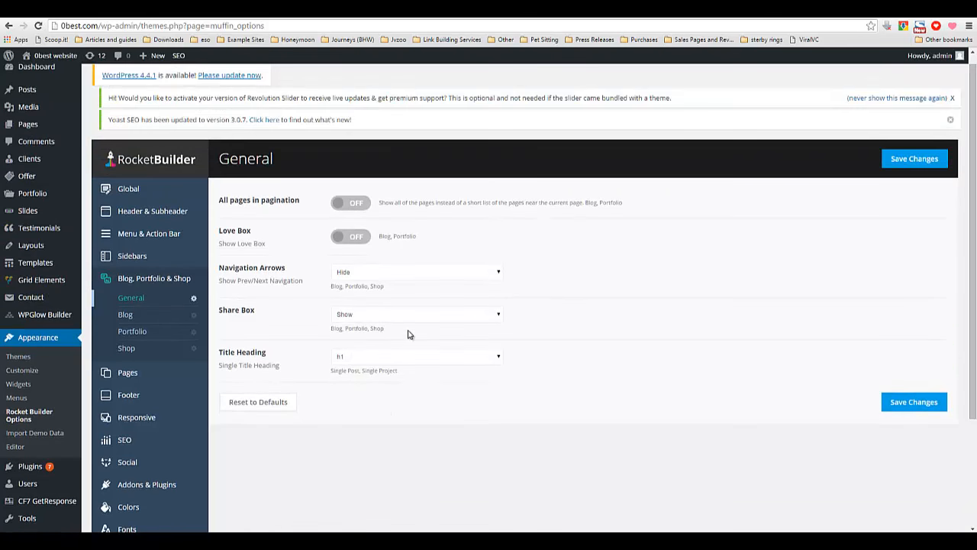
# Open the Blog settings and compare them with the site's front page in the other browser tab.
pyautogui.click(124, 318)
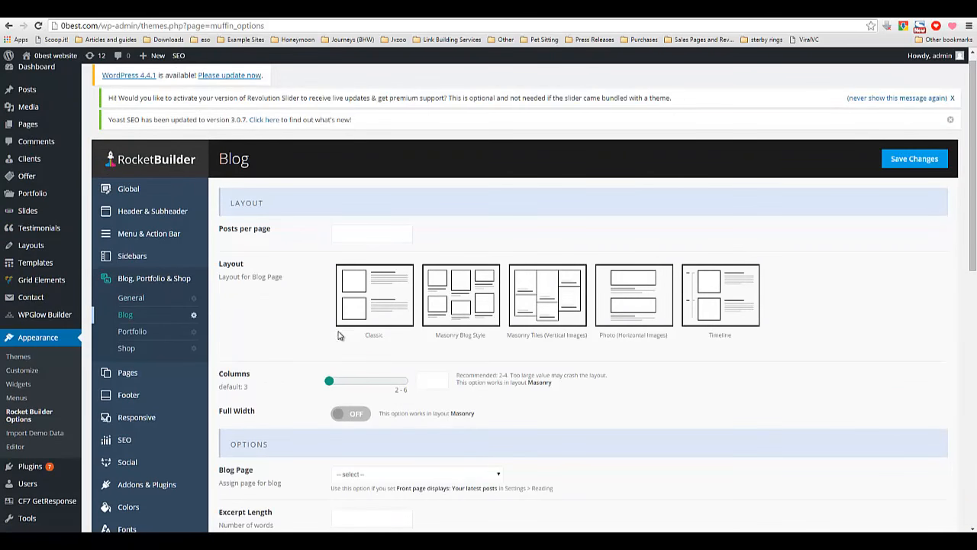
pyautogui.scroll(-1, 325, 343)
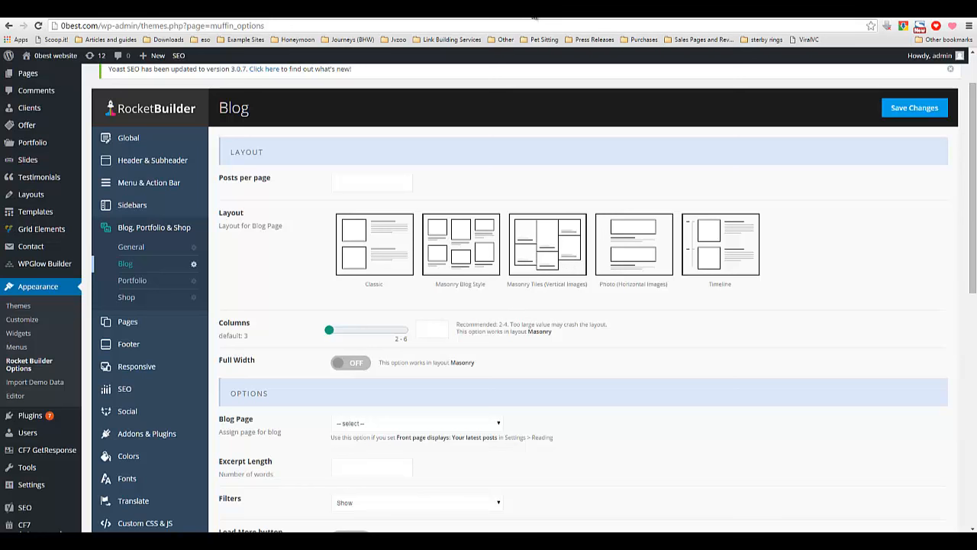
pyautogui.click(534, 17)
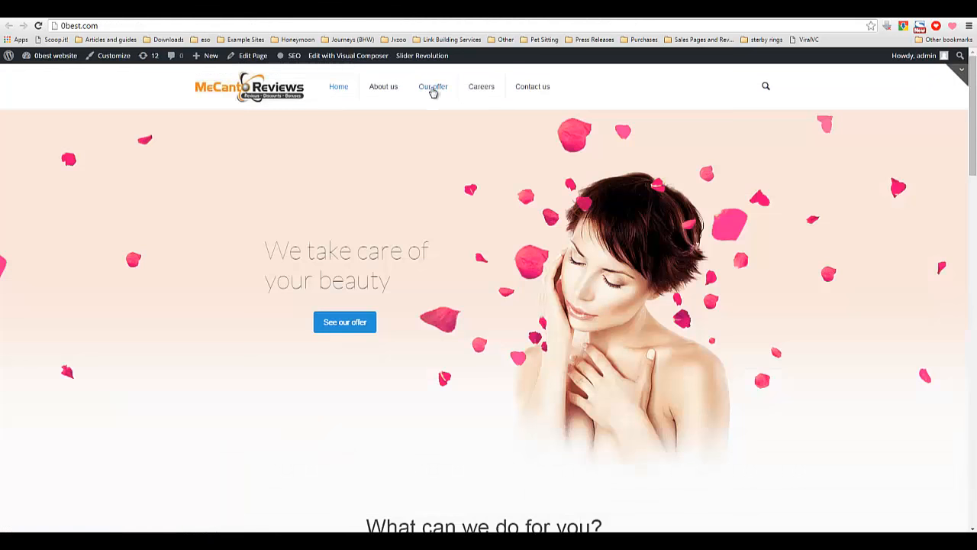
pyautogui.click(467, 13)
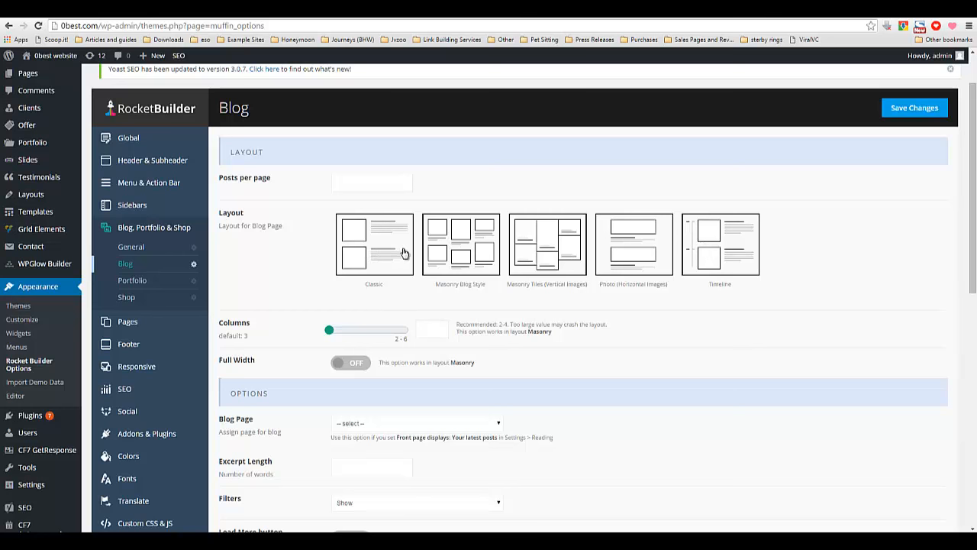
# Review the Blog Page list of pages and the blog's Options, Single Post and Advanced settings without changing them.
pyautogui.scroll(-5, 385, 285)
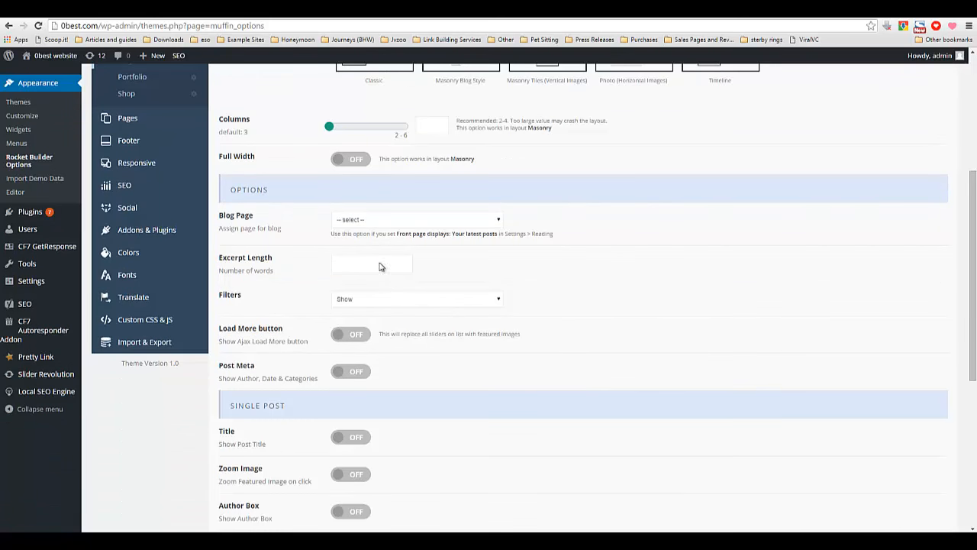
pyautogui.click(375, 217)
pyautogui.click(376, 218)
pyautogui.click(343, 221)
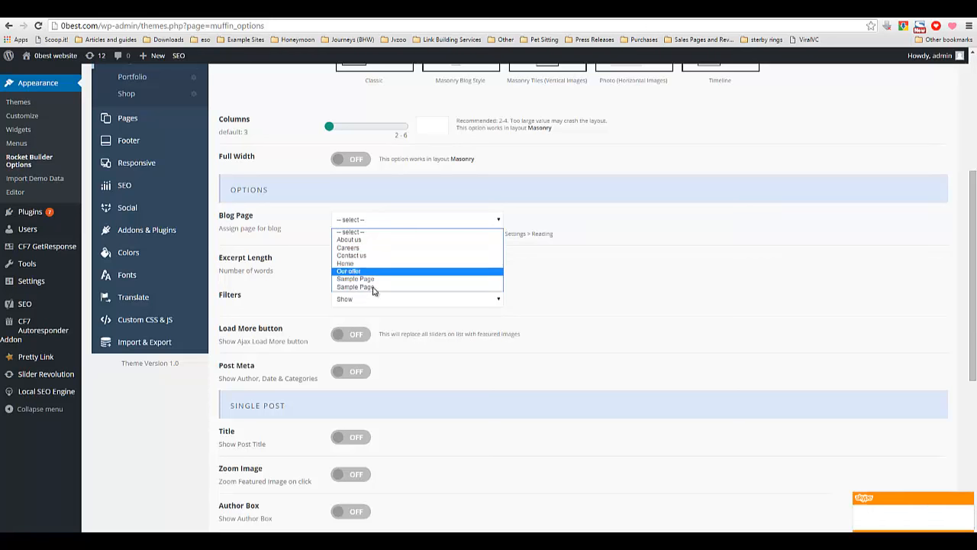
pyautogui.click(265, 260)
pyautogui.scroll(-1, 265, 260)
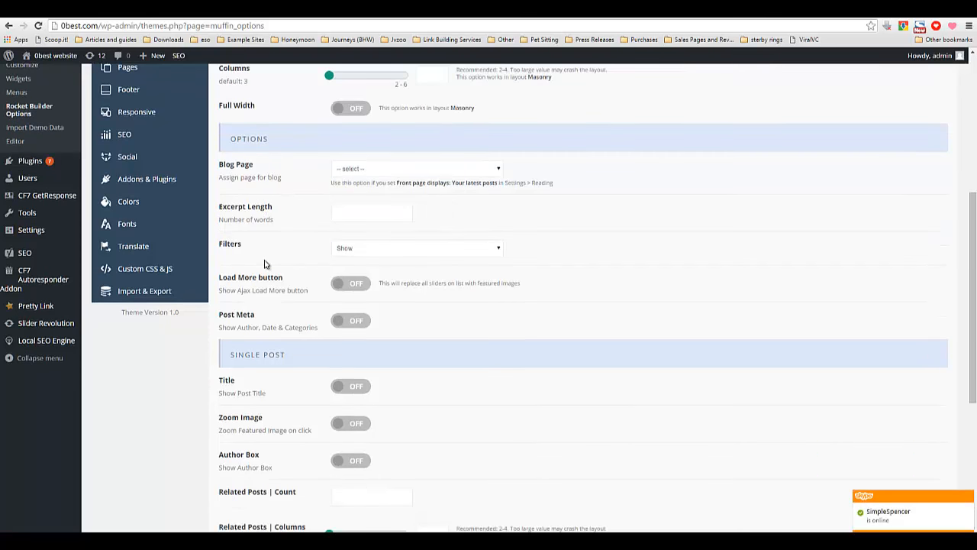
pyautogui.click(370, 172)
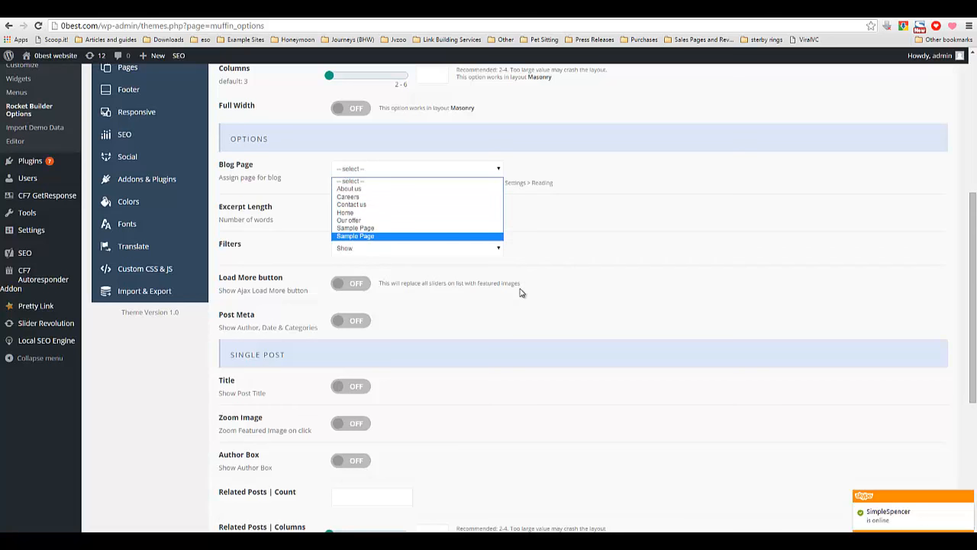
pyautogui.click(524, 345)
pyautogui.scroll(-1, 377, 269)
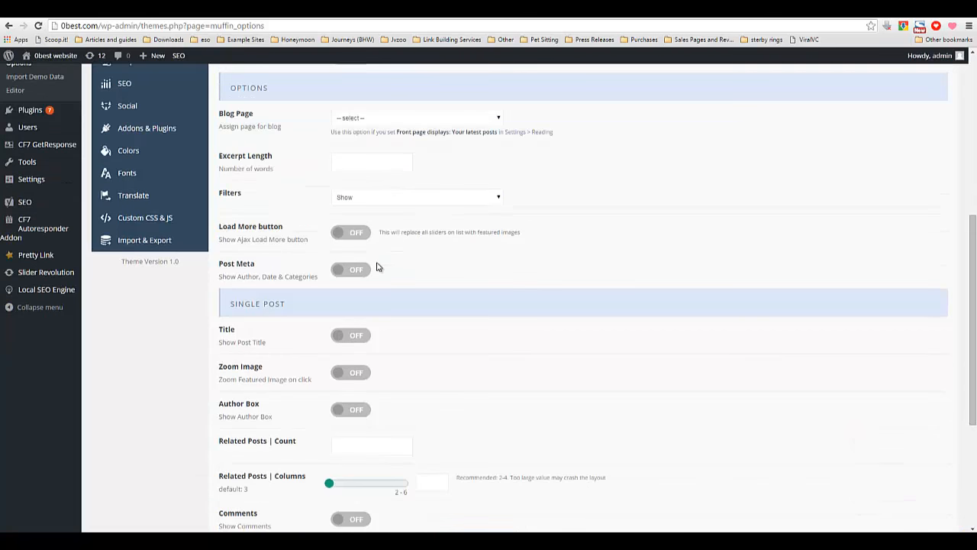
pyautogui.scroll(-3, 377, 267)
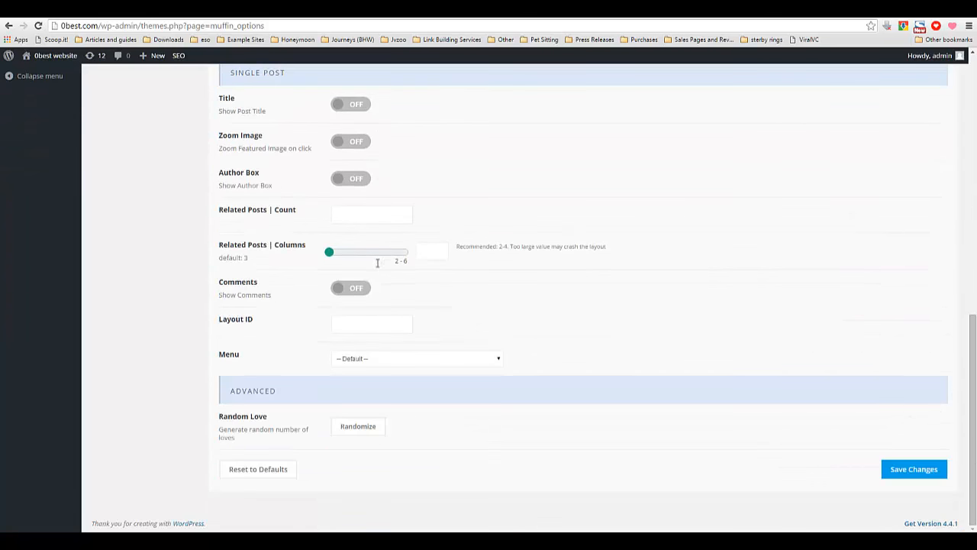
pyautogui.scroll(6, 377, 263)
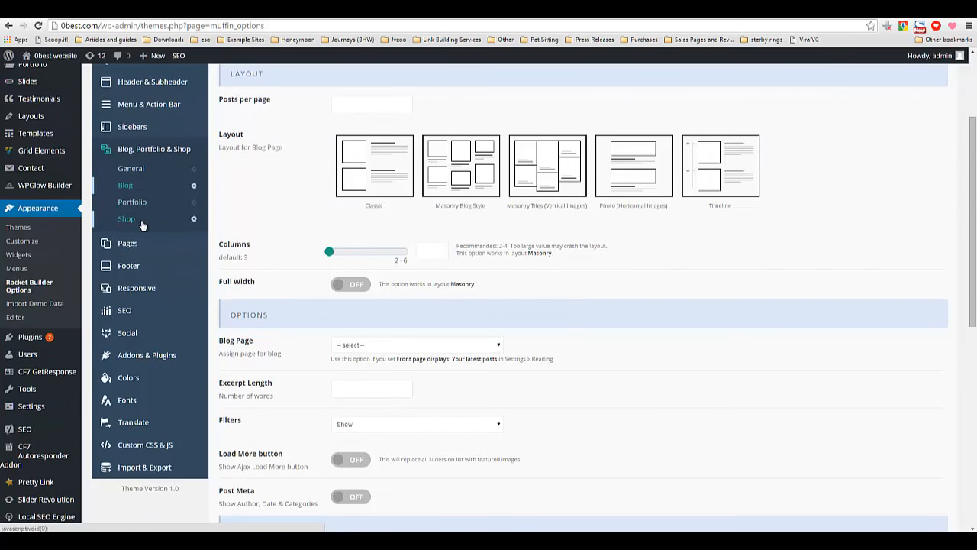
# Open the Shop settings and review its layout and shop options.
pyautogui.click(142, 222)
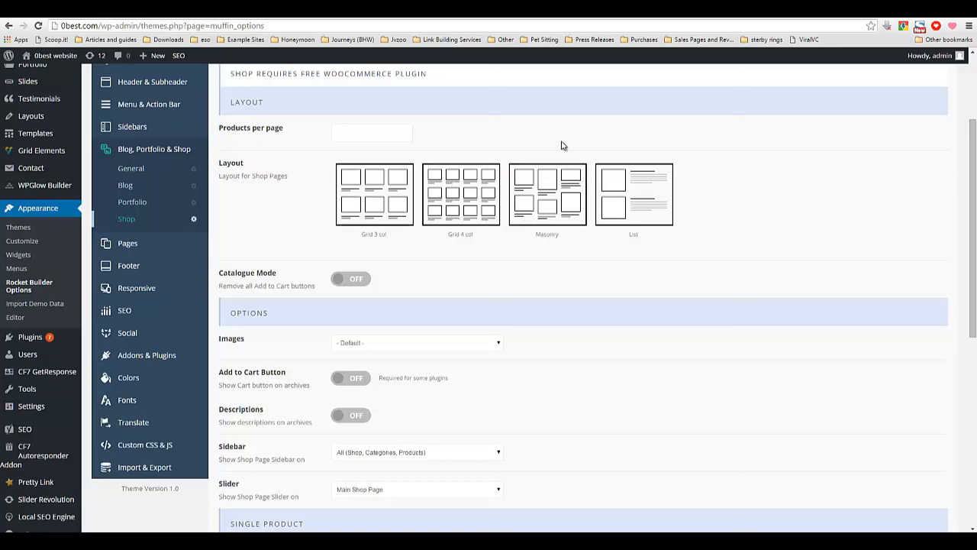
pyautogui.scroll(-2, 323, 272)
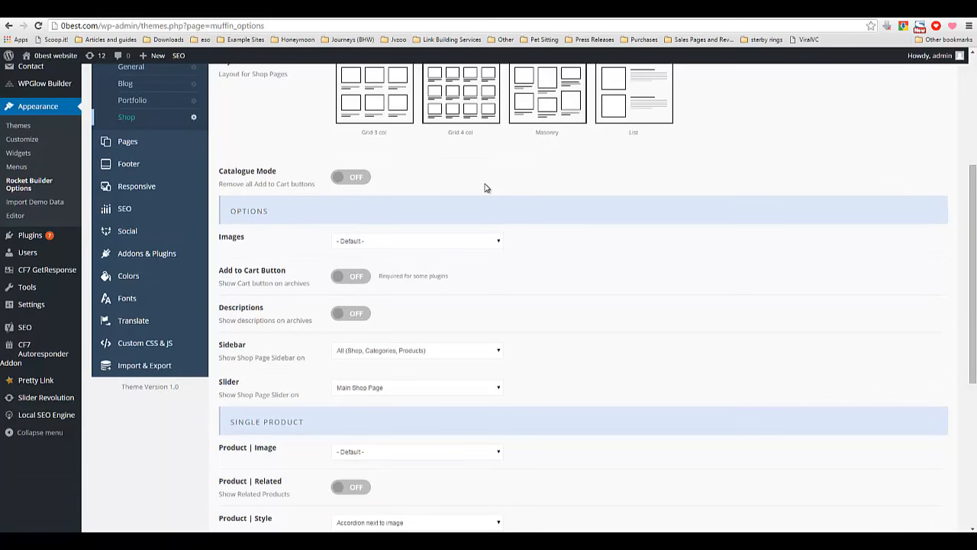
pyautogui.scroll(2, 475, 221)
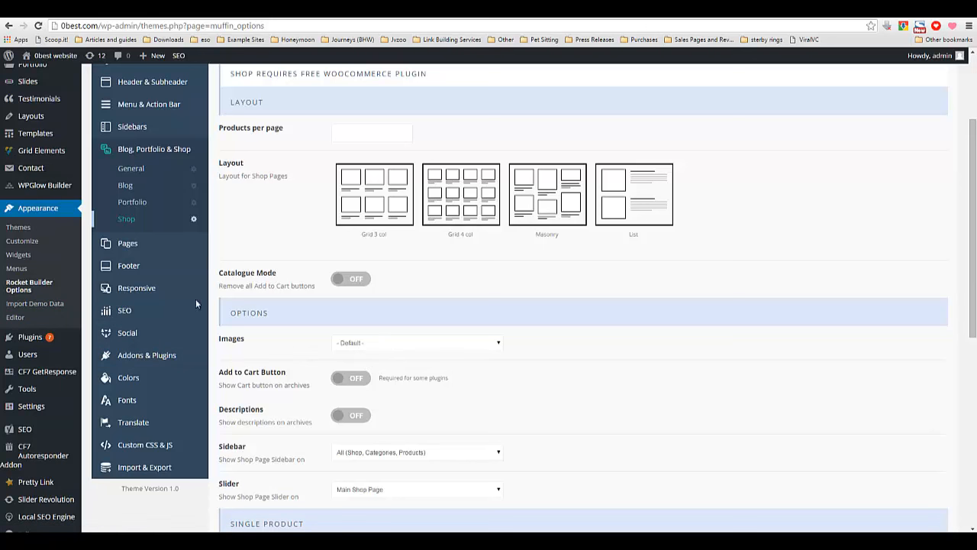
pyautogui.scroll(-2, 243, 262)
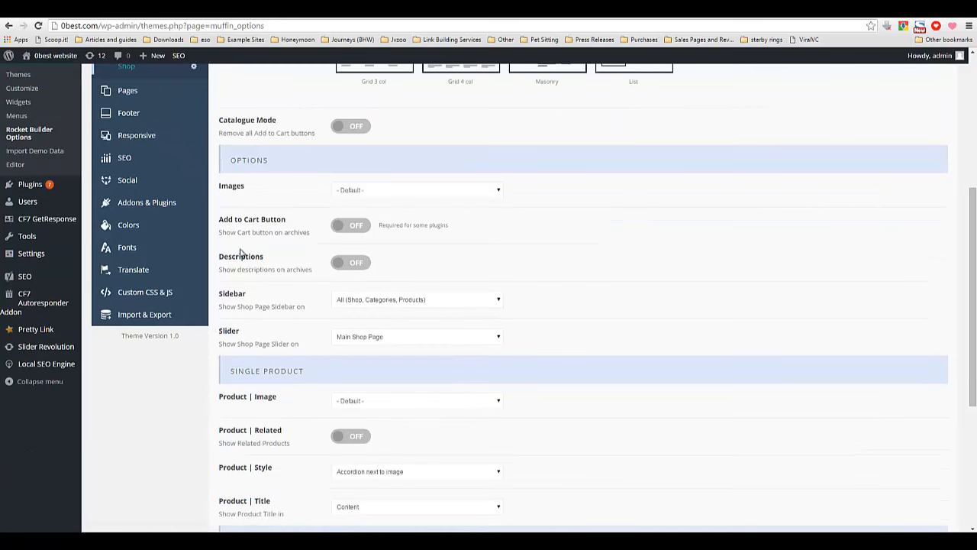
# Highlight the Add to Cart Button label and review the Single Product and cart icon settings.
pyautogui.moveTo(220, 219); pyautogui.dragTo(285, 219)
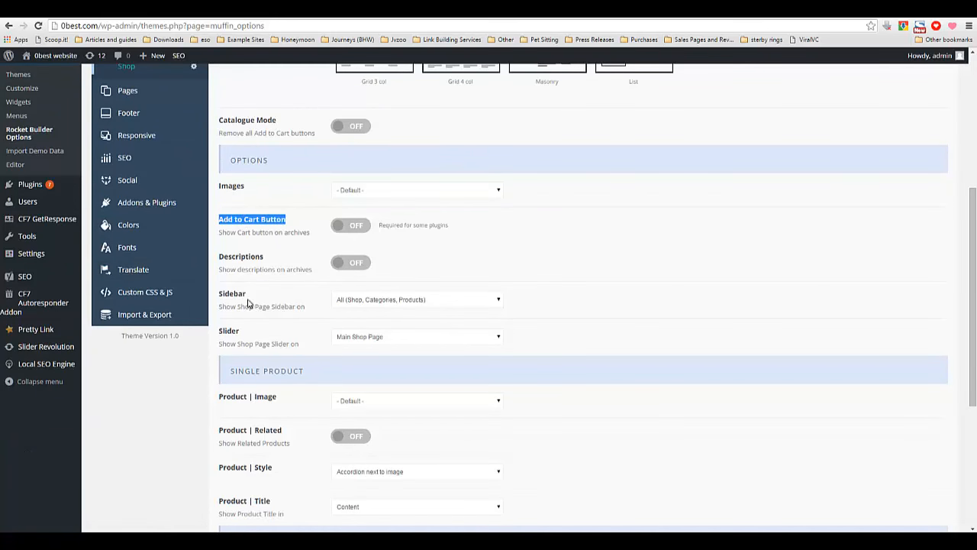
pyautogui.scroll(-1, 258, 341)
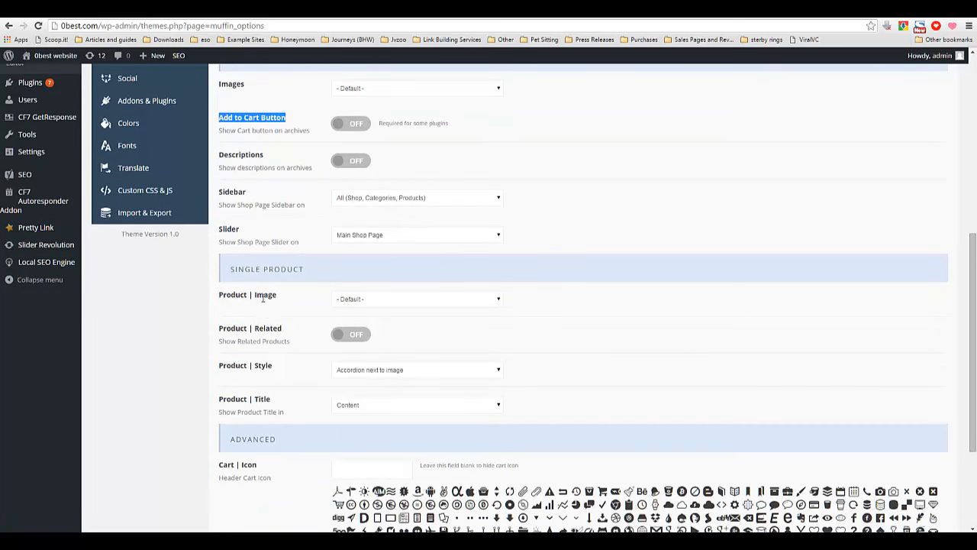
pyautogui.scroll(-4, 271, 377)
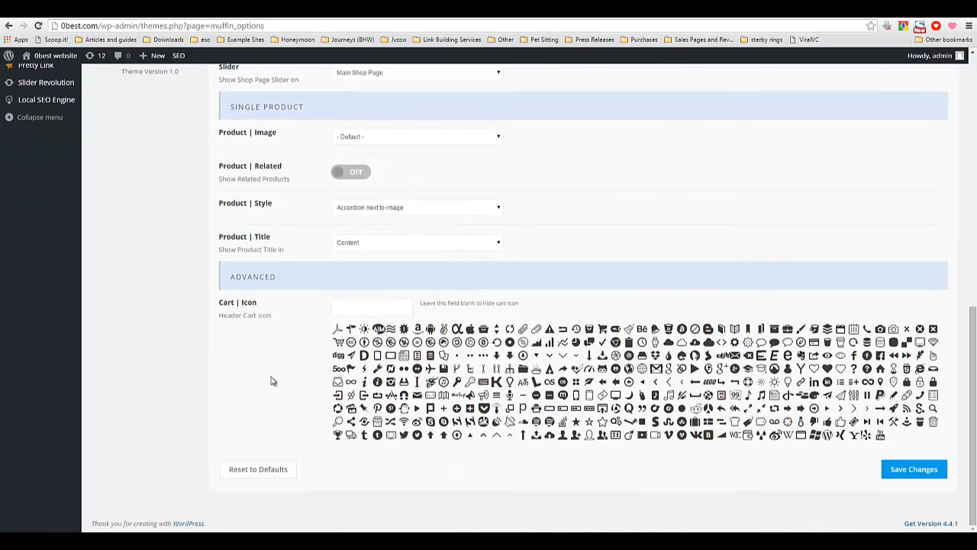
pyautogui.click(273, 380)
pyautogui.scroll(5, 260, 380)
pyautogui.scroll(-1, 164, 430)
pyautogui.scroll(3, 138, 431)
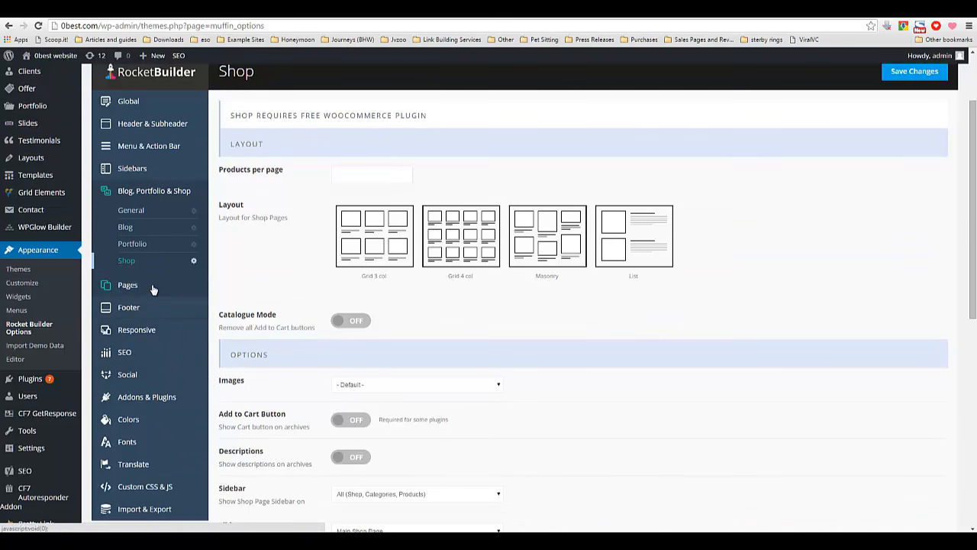
# Review the Pages general settings and open the Footer settings.
pyautogui.click(153, 289)
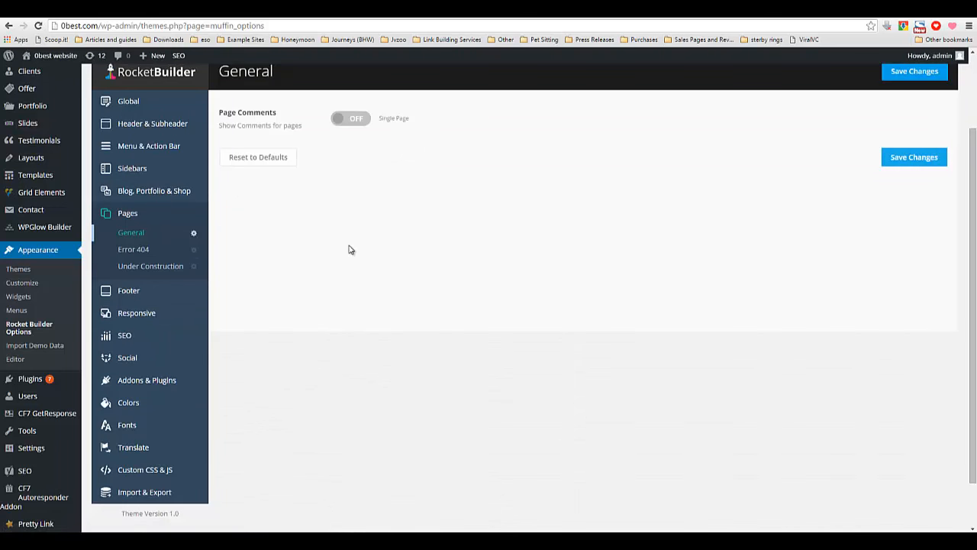
pyautogui.scroll(1, 344, 253)
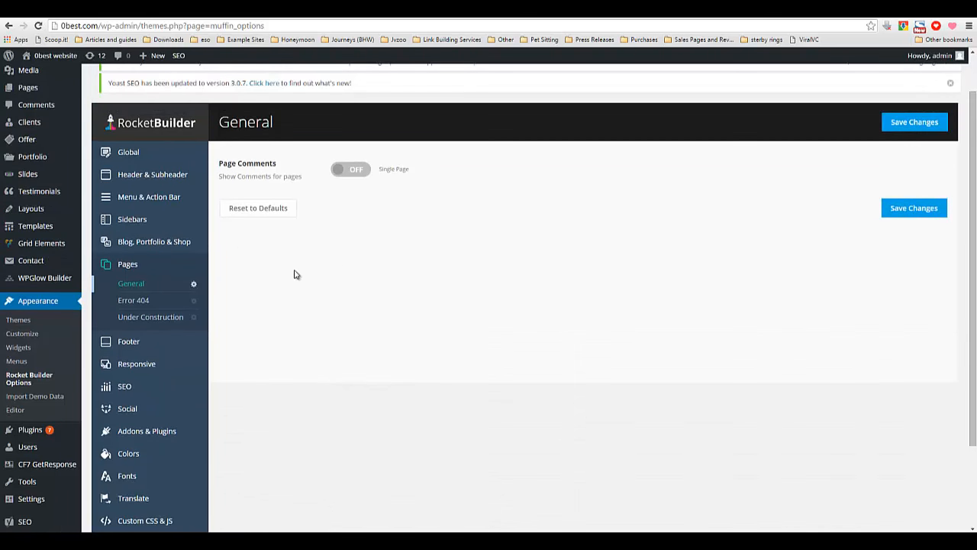
pyautogui.click(145, 343)
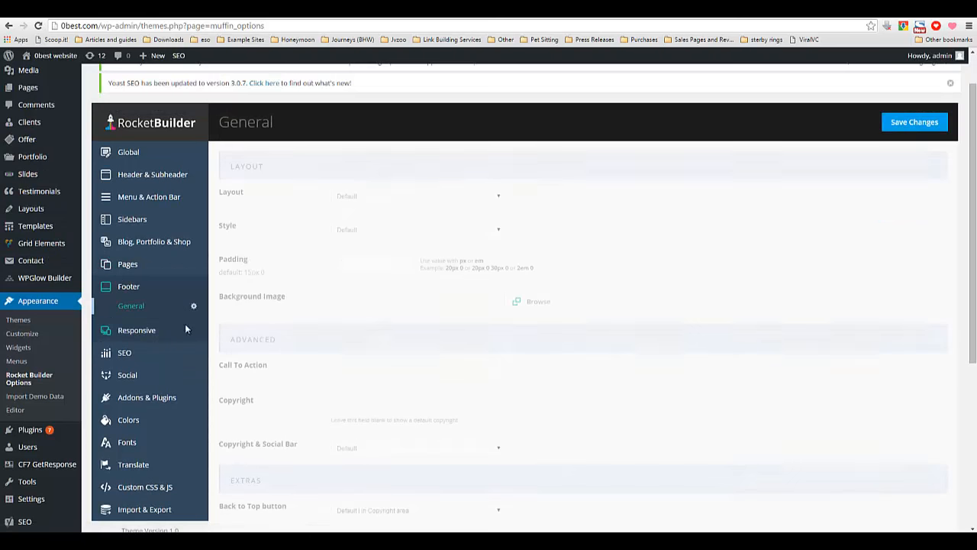
# Open the Responsive settings and review its layout, menu button and mobile logo options.
pyautogui.click(129, 339)
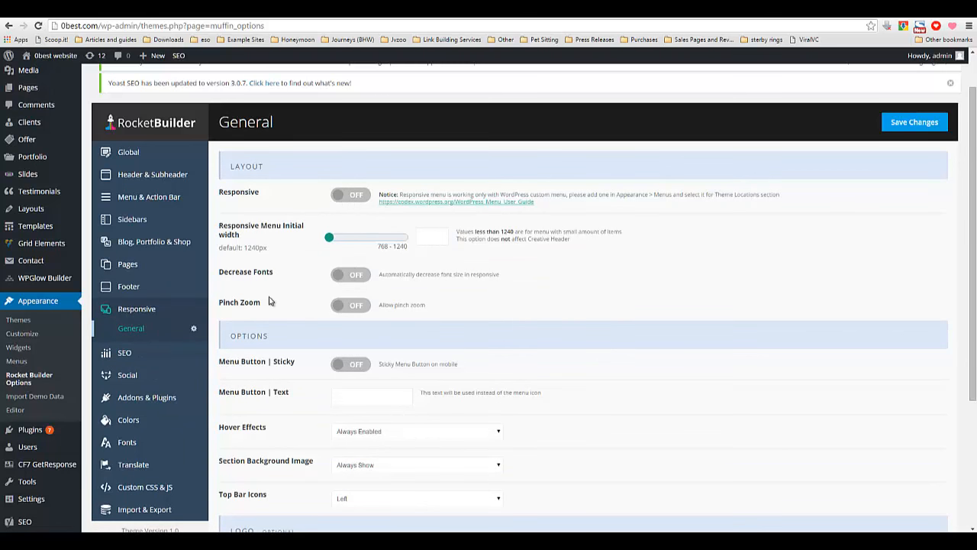
pyautogui.scroll(-3, 336, 365)
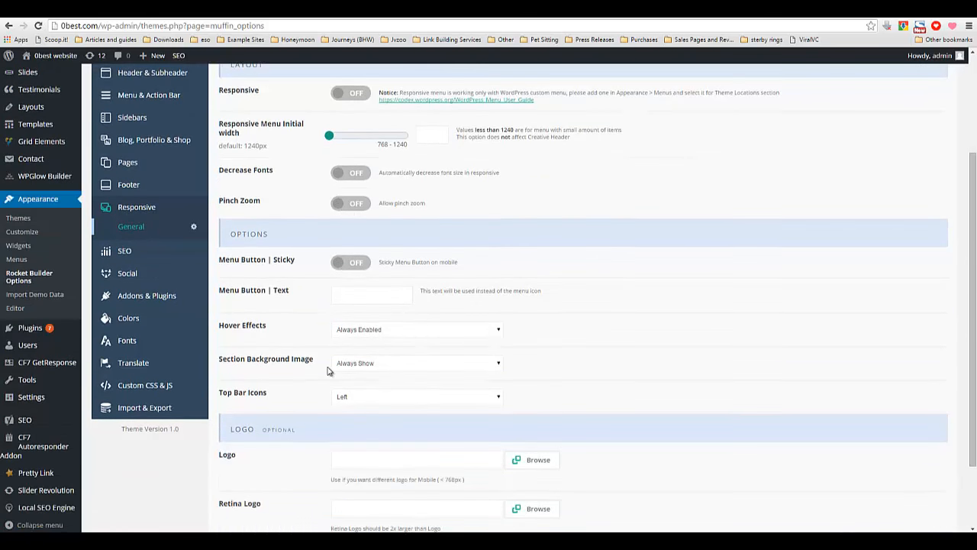
# Open the SEO settings and review the Google Analytics, Remarketing and meta fields.
pyautogui.click(129, 203)
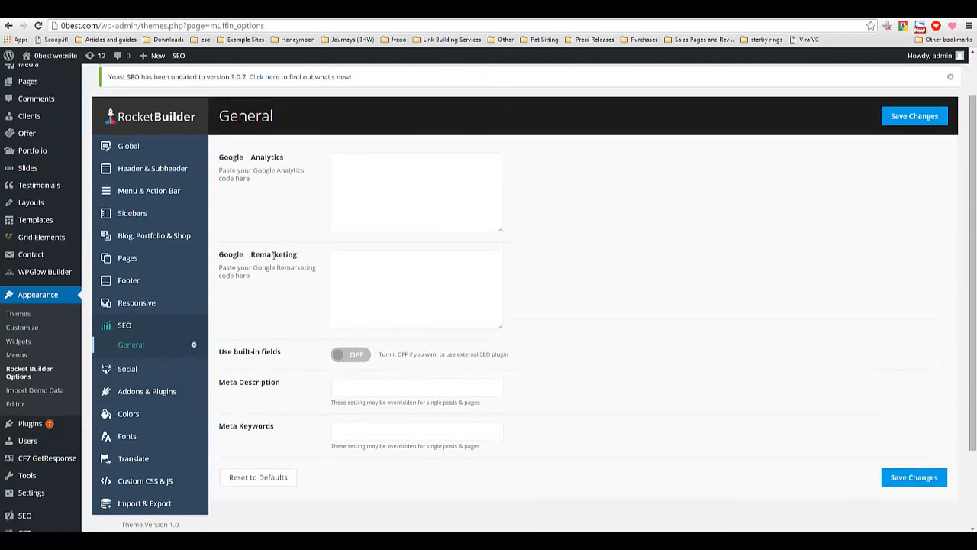
pyautogui.scroll(-2, 325, 253)
pyautogui.scroll(1, 323, 234)
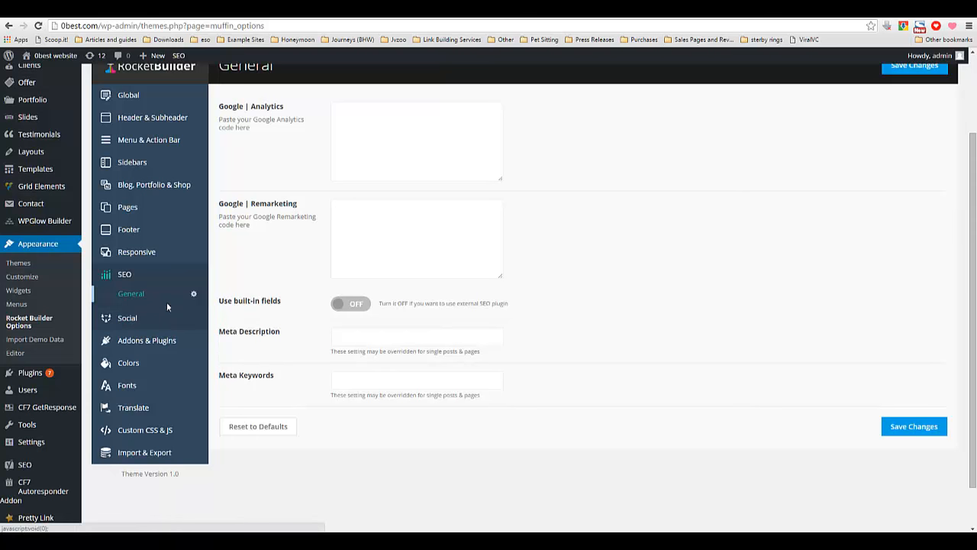
# Open the Social settings and review the social profile link fields.
pyautogui.click(139, 323)
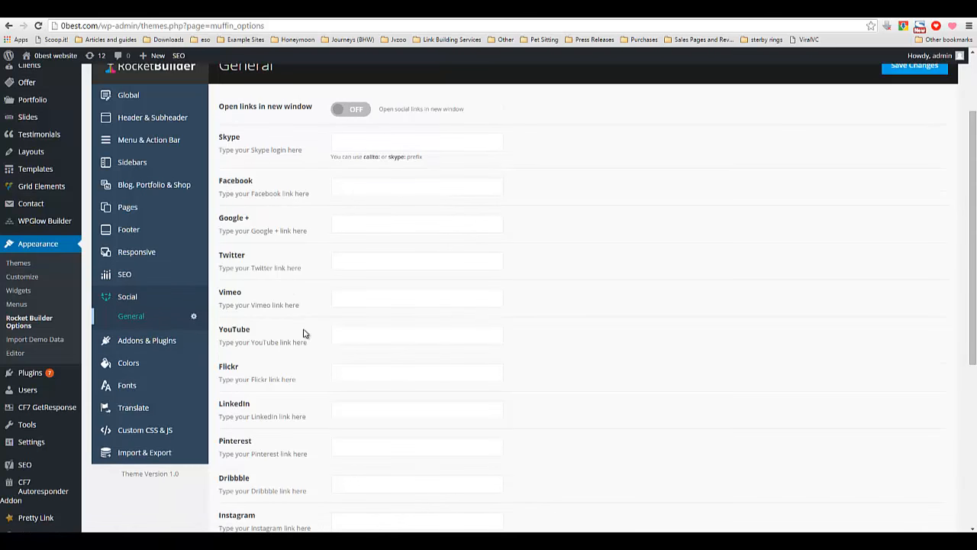
pyautogui.scroll(-1, 289, 366)
pyautogui.scroll(-4, 256, 410)
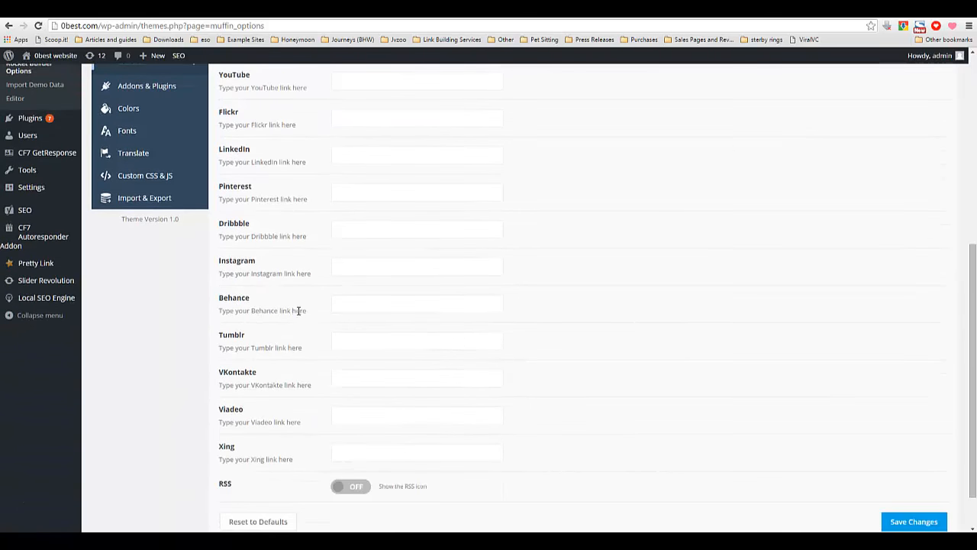
pyautogui.scroll(4, 297, 313)
pyautogui.scroll(1, 269, 301)
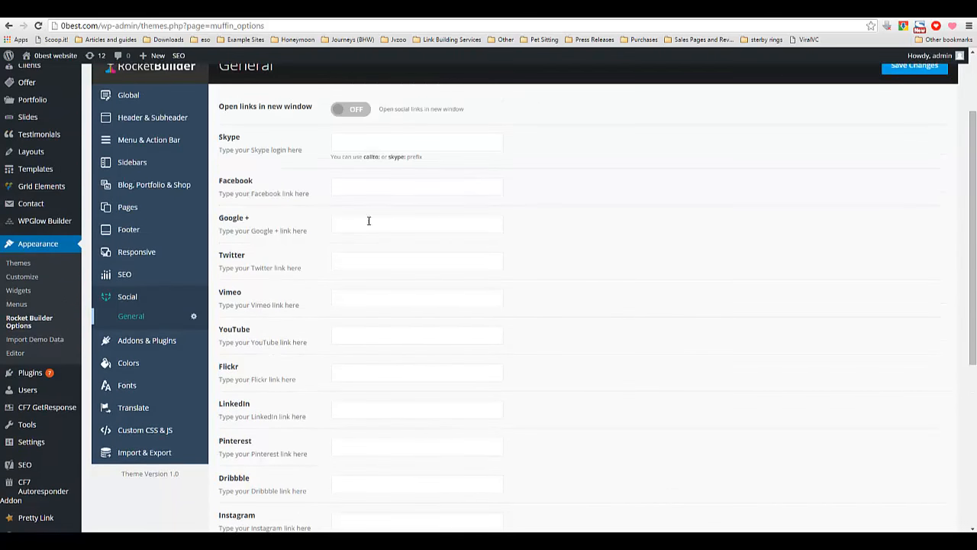
pyautogui.scroll(-1, 316, 302)
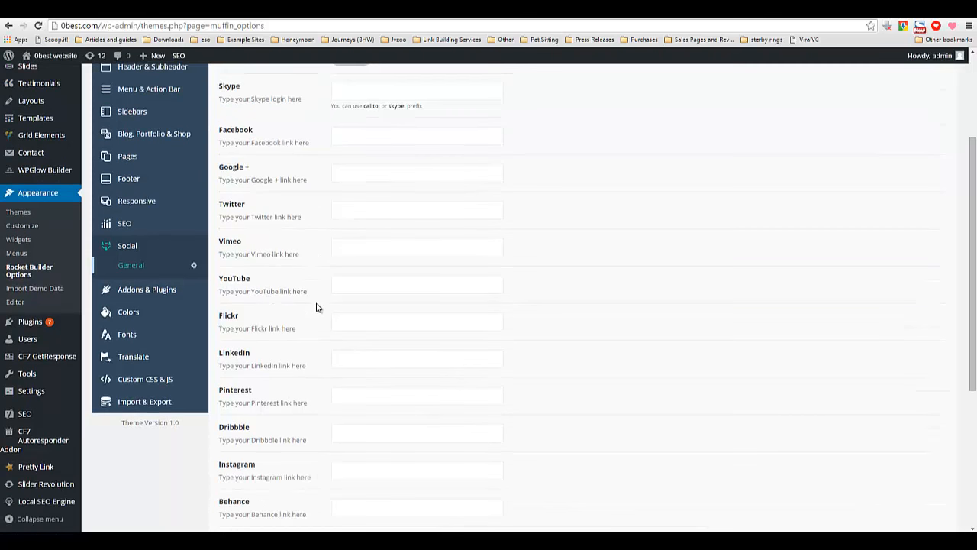
pyautogui.scroll(-4, 248, 282)
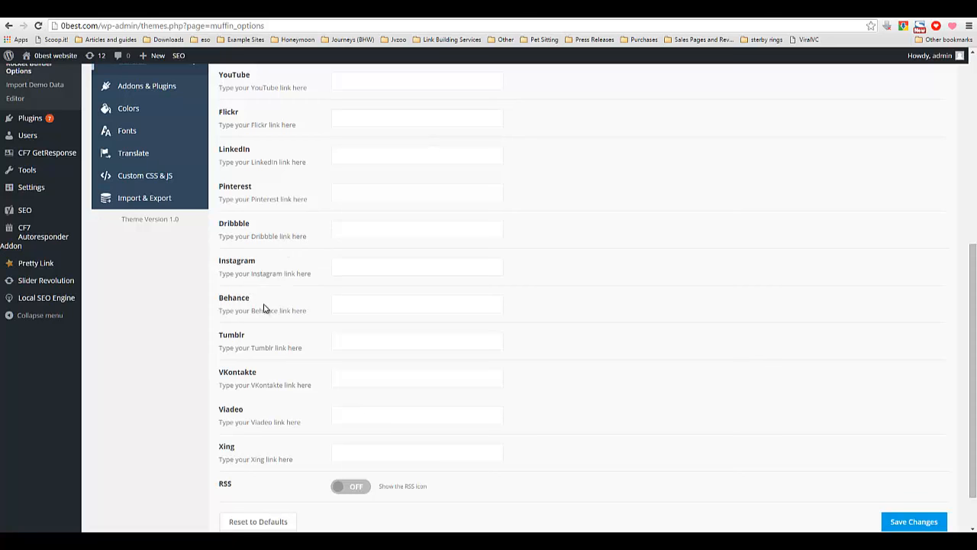
# Open the Addons & Plugins settings and review the Parallax, Pretty Photo and Addons options.
pyautogui.scroll(2, 311, 324)
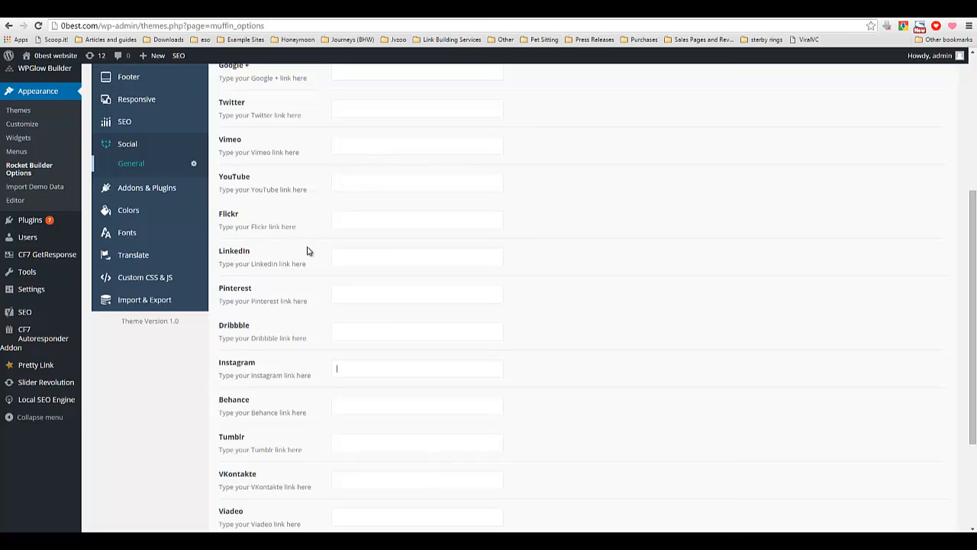
pyautogui.click(174, 191)
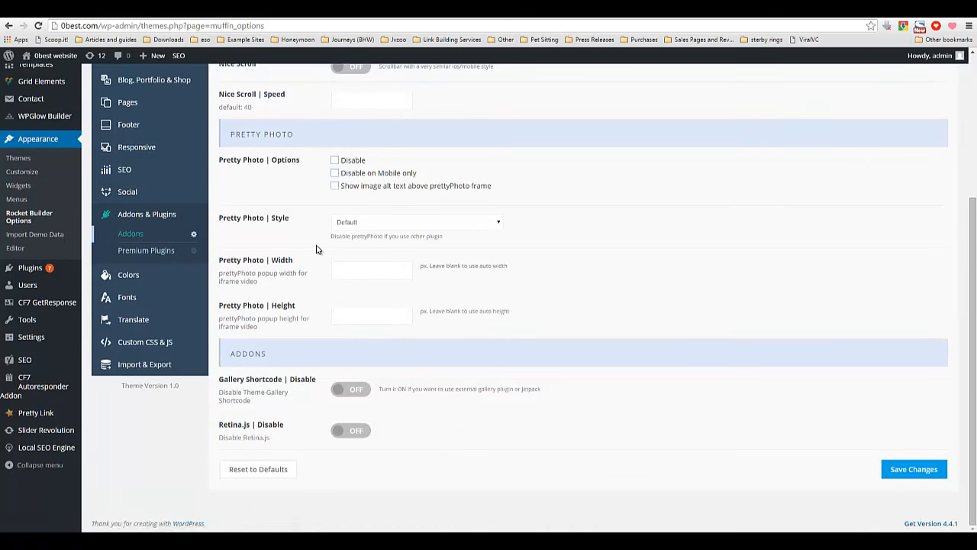
pyautogui.scroll(2, 317, 248)
pyautogui.scroll(1, 317, 249)
pyautogui.scroll(-1, 330, 279)
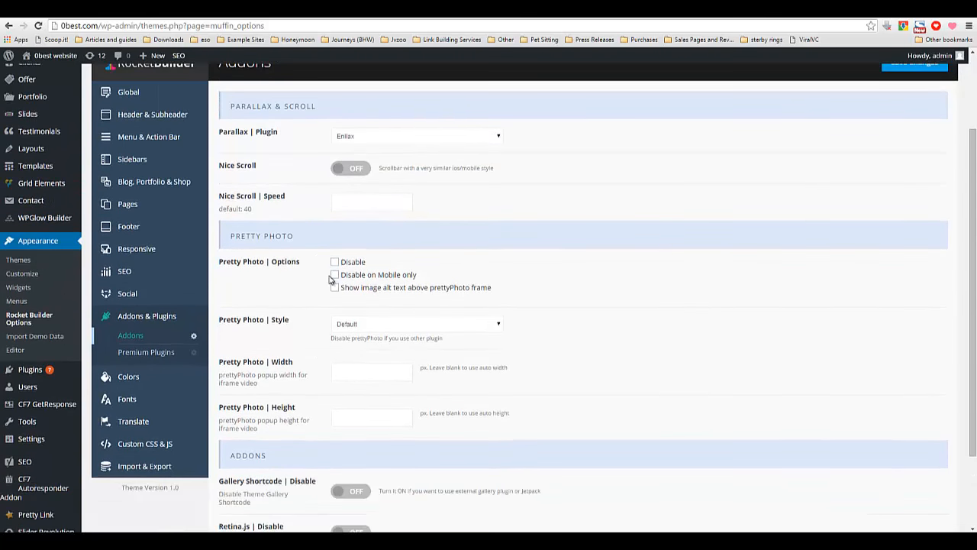
pyautogui.scroll(-2, 268, 286)
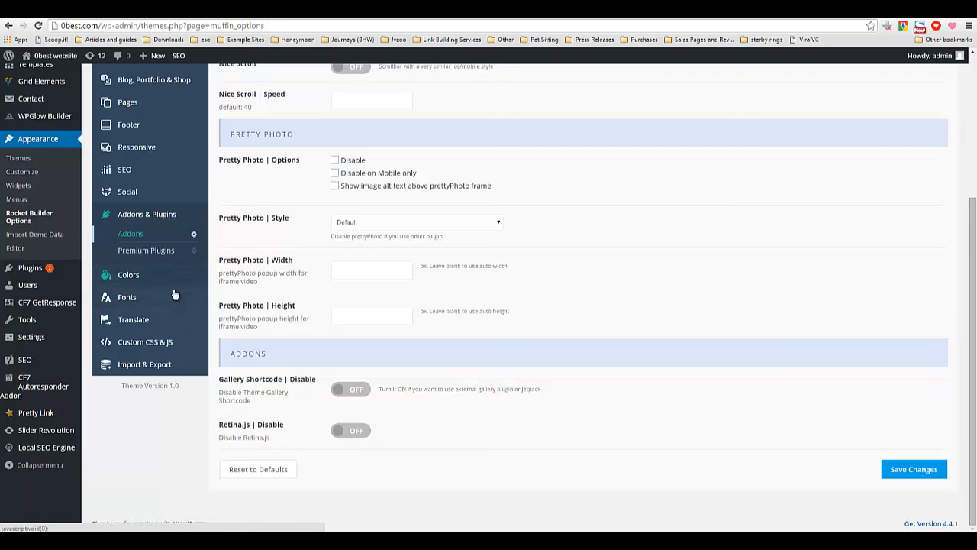
# Open the Custom CSS & JS settings and view the Custom CSS field.
pyautogui.click(128, 349)
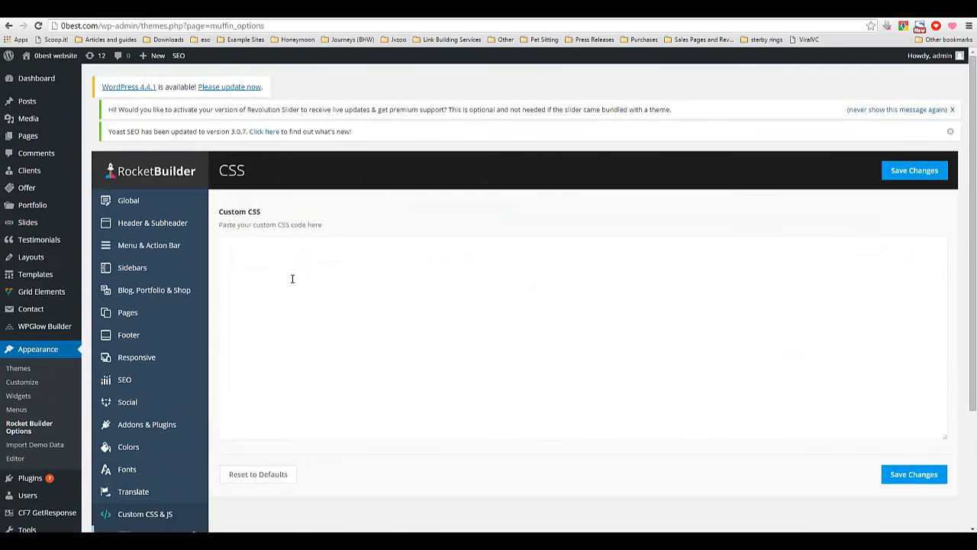
pyautogui.scroll(-2, 374, 394)
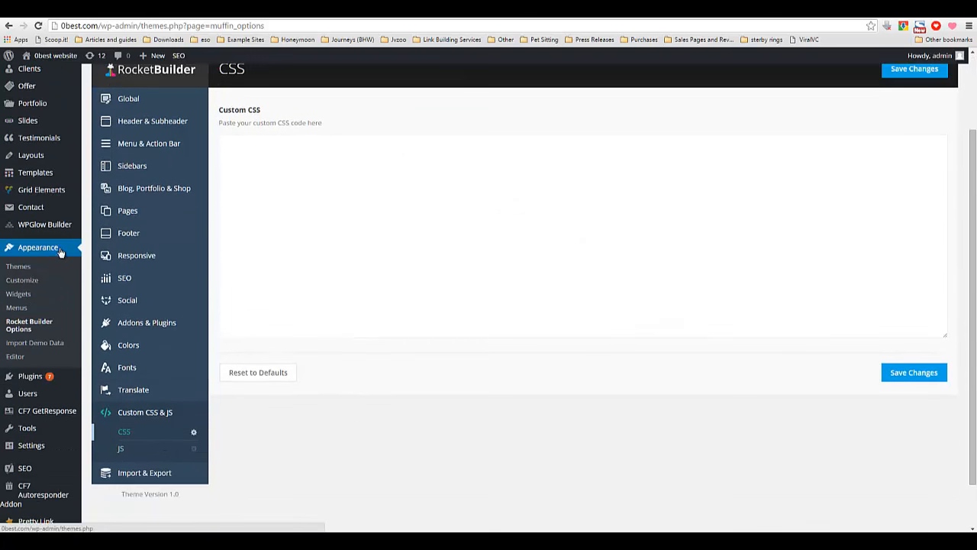
pyautogui.scroll(2, 98, 229)
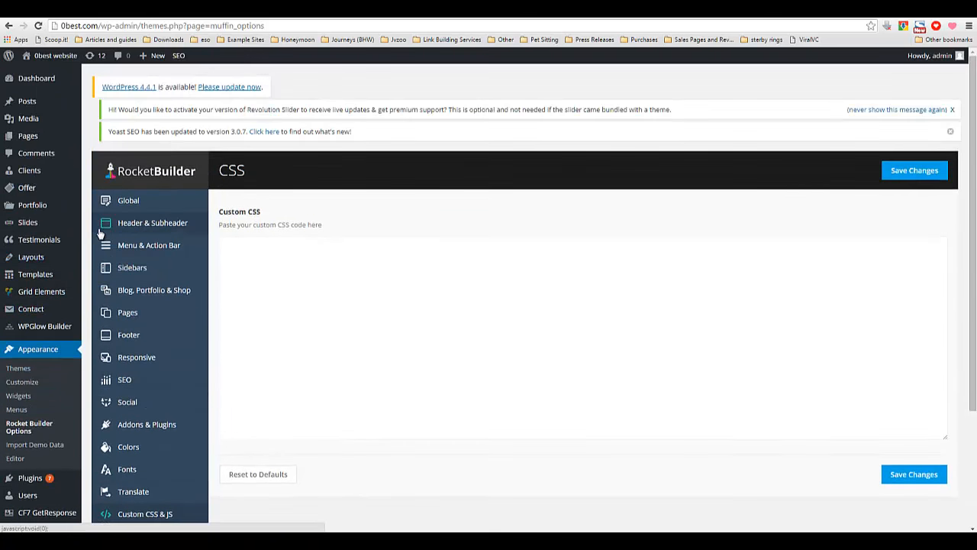
# Open the list of all posts and move the two older "Hello world!" posts to the trash.
pyautogui.moveTo(49, 257)
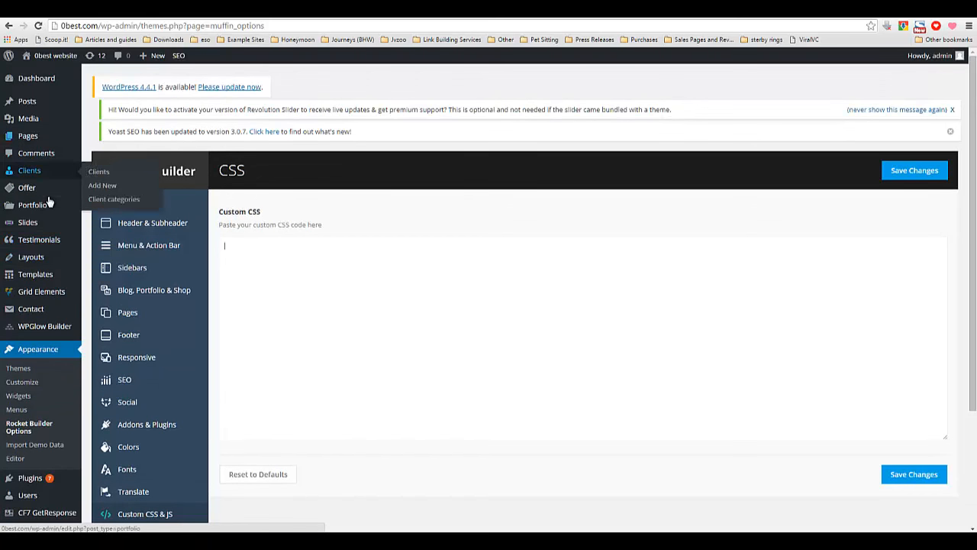
pyautogui.moveTo(48, 200)
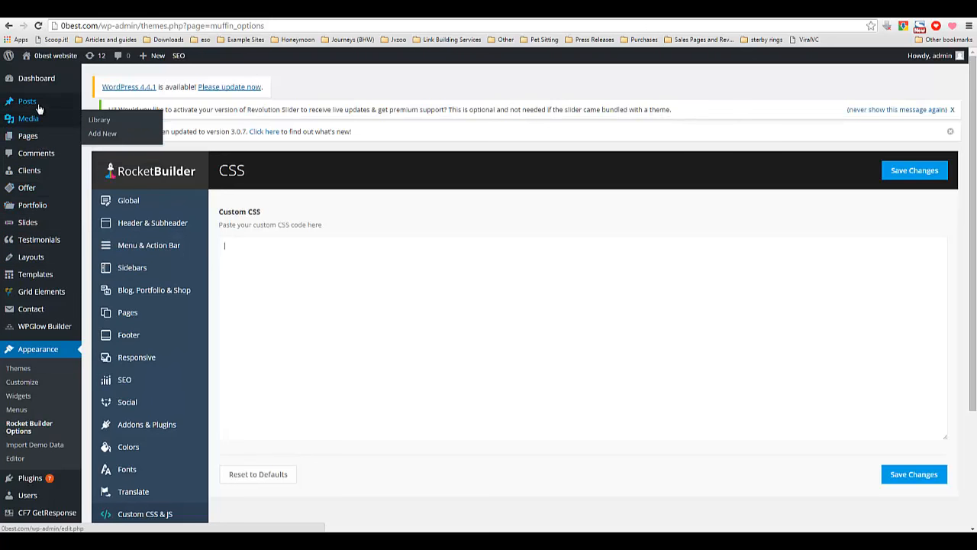
pyautogui.moveTo(45, 111)
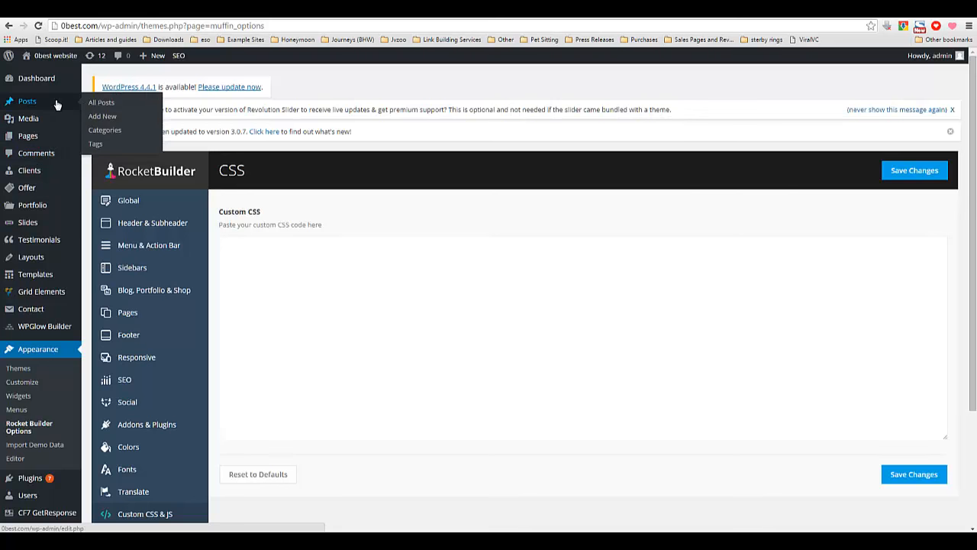
pyautogui.click(97, 104)
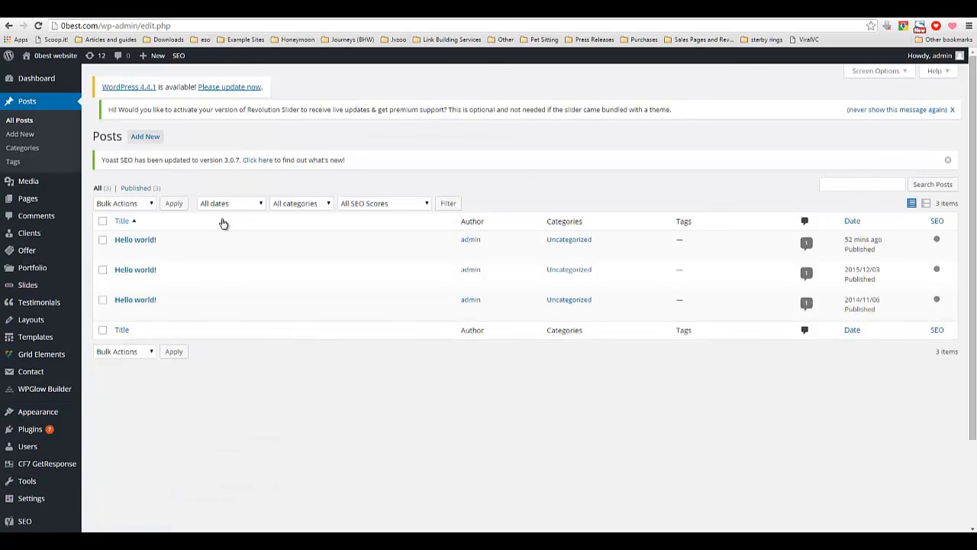
pyautogui.click(102, 269)
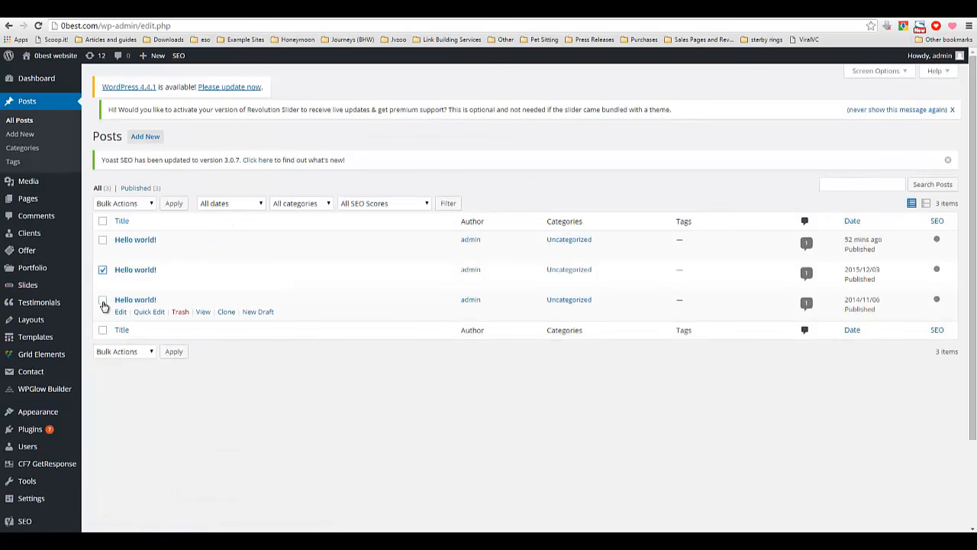
pyautogui.click(102, 299)
pyautogui.click(131, 208)
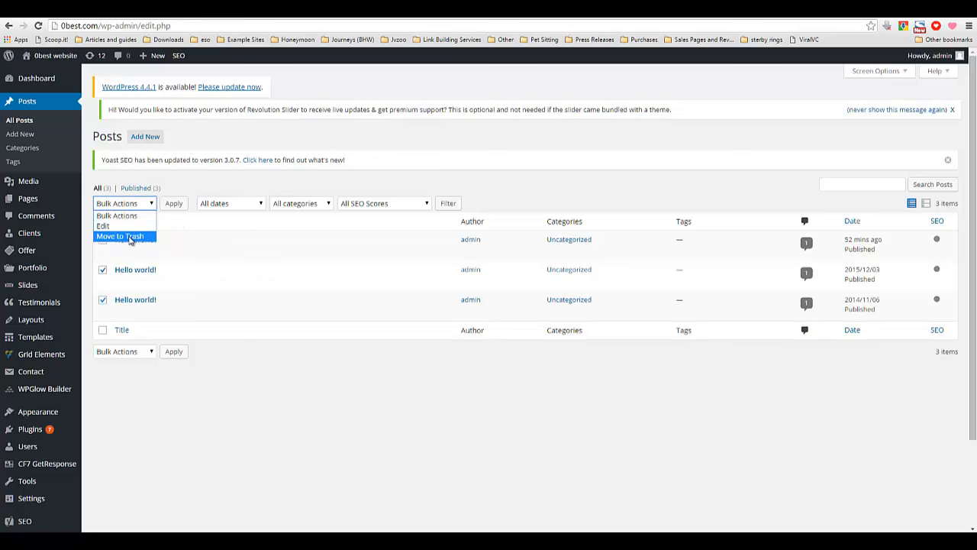
pyautogui.click(123, 233)
pyautogui.click(174, 203)
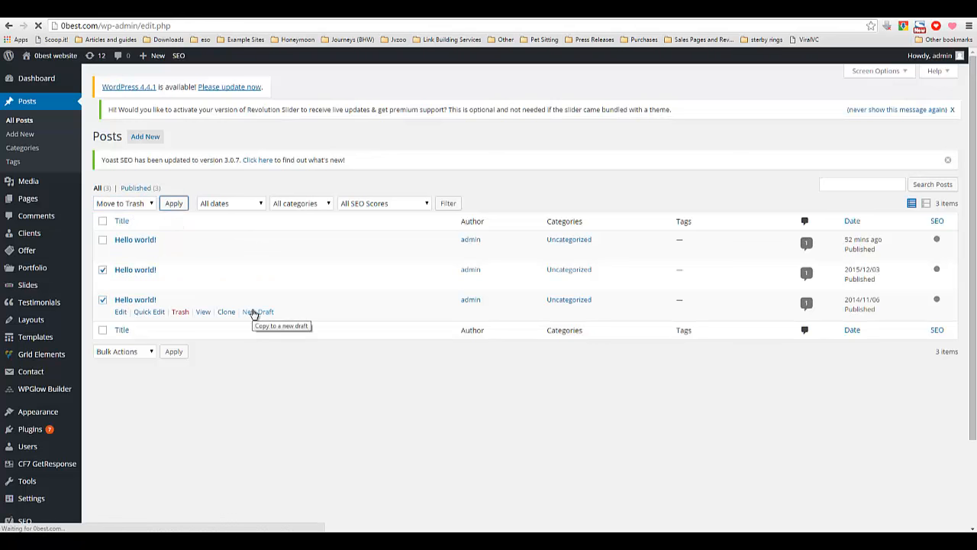
# Open the remaining "Hello world!" post for editing and dismiss the page builder prompt.
pyautogui.click(141, 268)
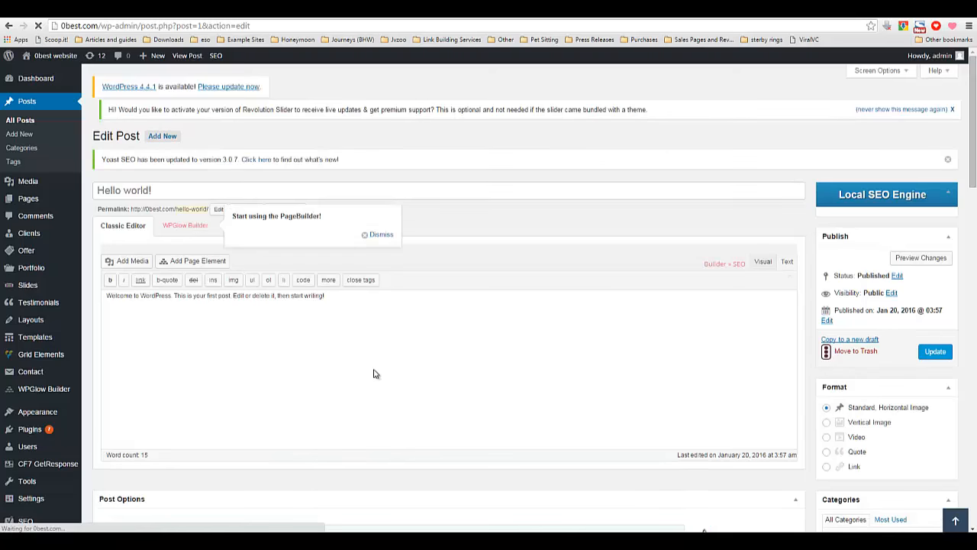
pyautogui.scroll(-5, 375, 373)
pyautogui.scroll(3, 401, 319)
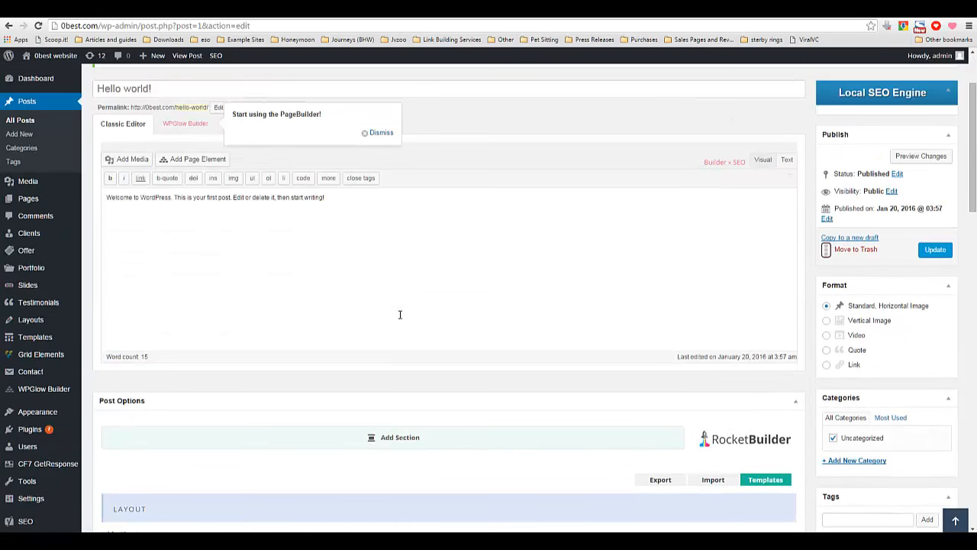
pyautogui.click(381, 189)
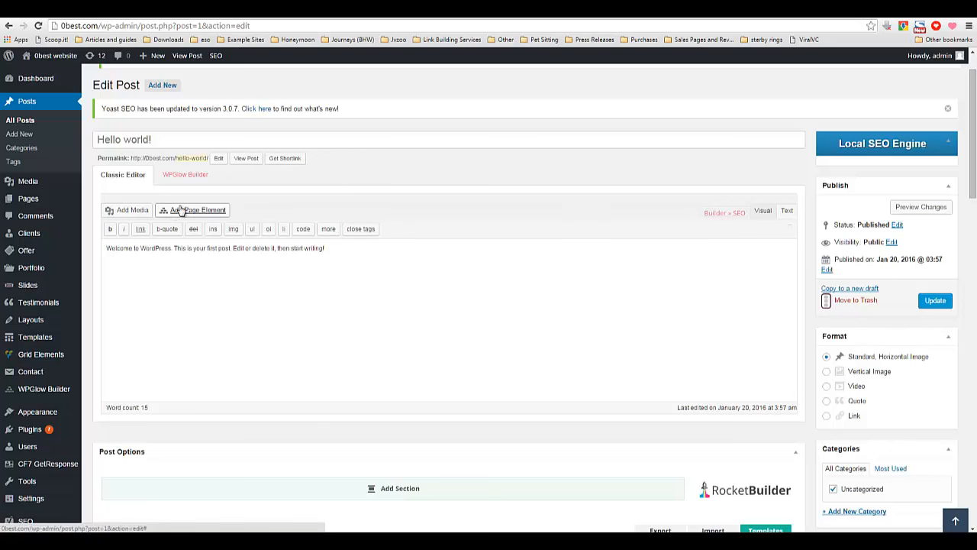
pyautogui.click(131, 283)
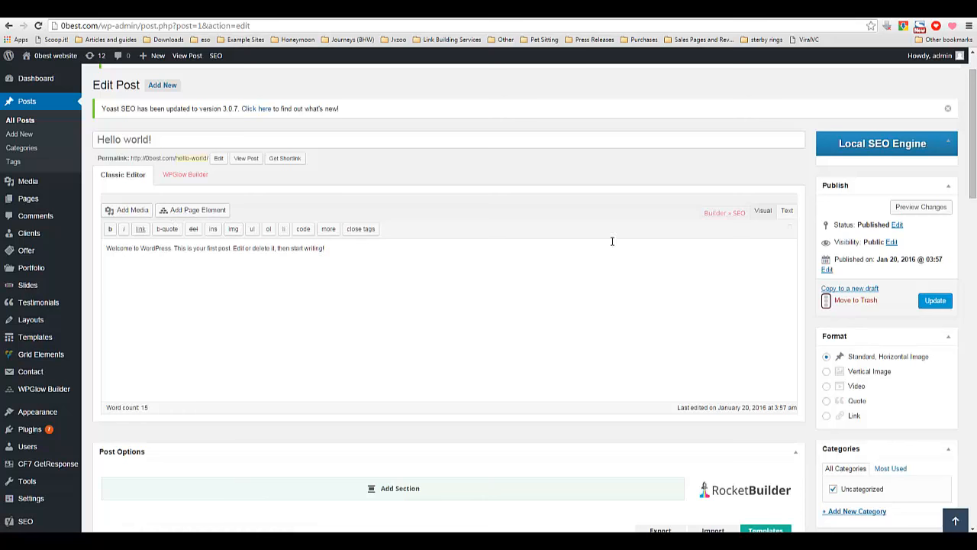
# Review the post's Rocket Builder options: layout, media, options, advanced and SEO fields, plus the Yoast SEO box.
pyautogui.scroll(-1, 642, 339)
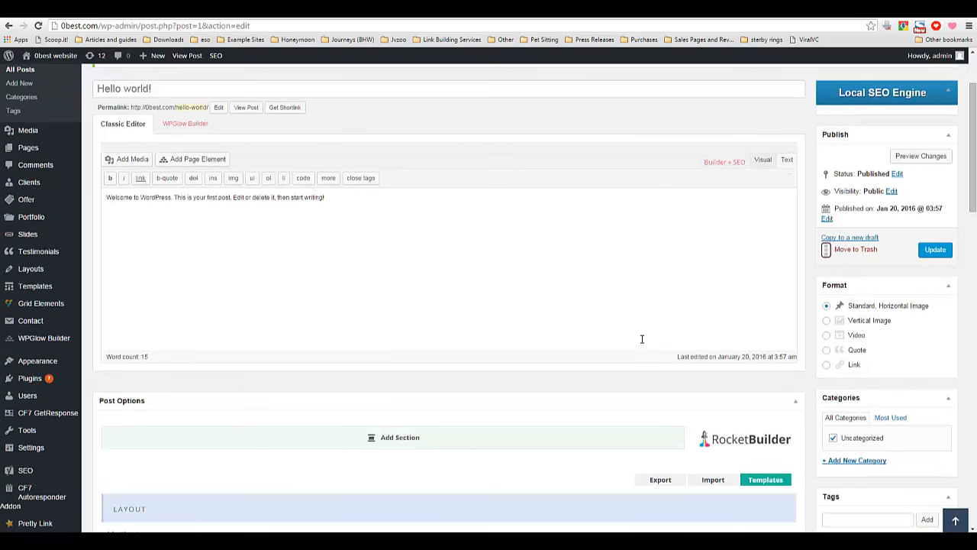
pyautogui.scroll(-4, 388, 296)
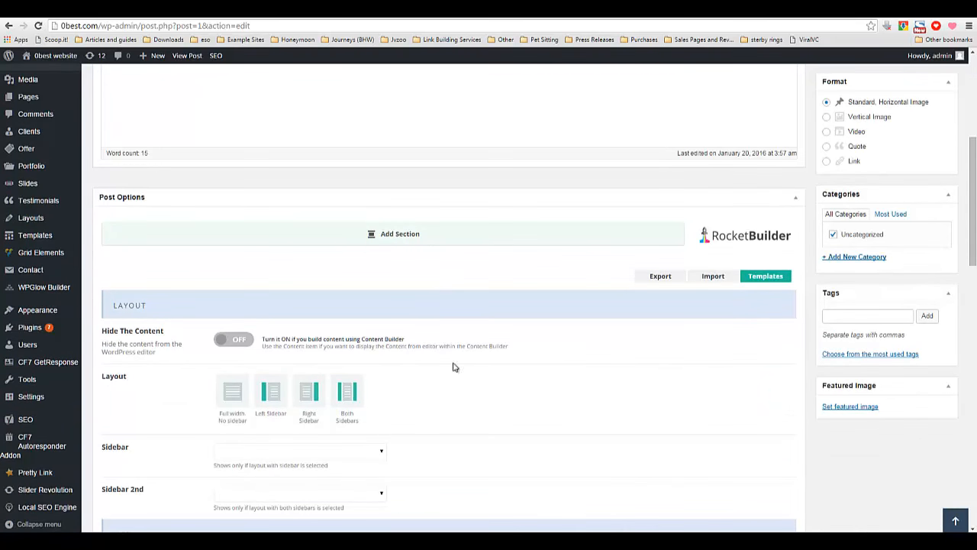
pyautogui.scroll(-1, 330, 389)
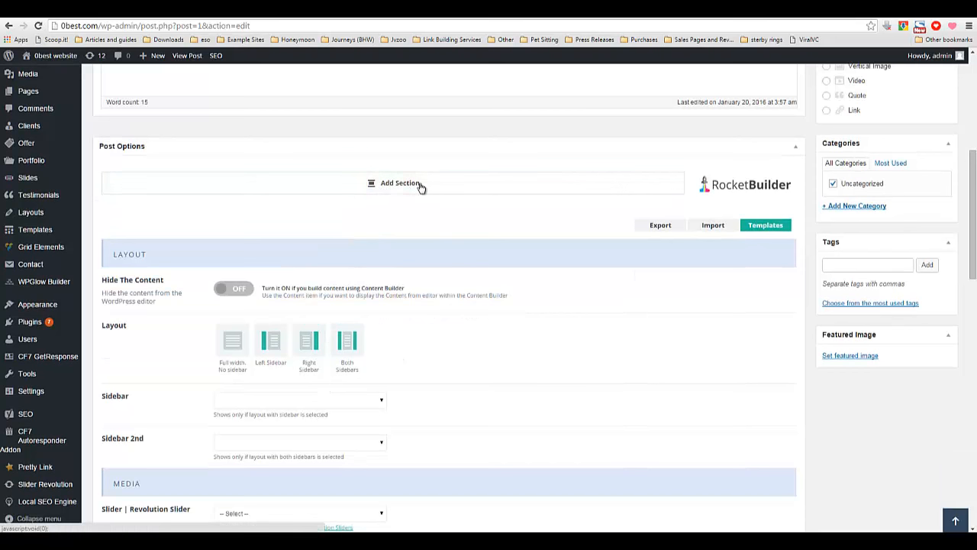
pyautogui.scroll(-2, 392, 257)
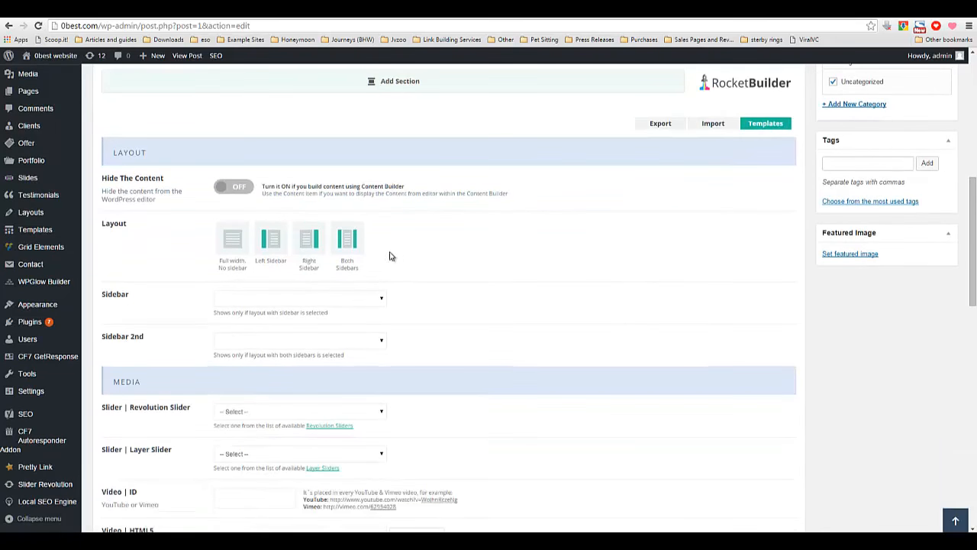
pyautogui.scroll(-3, 389, 256)
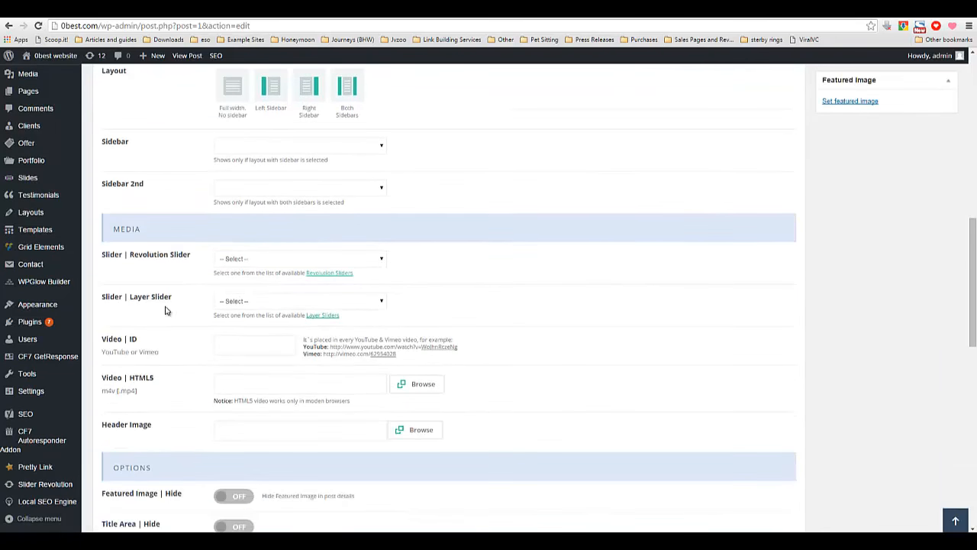
pyautogui.scroll(-5, 174, 307)
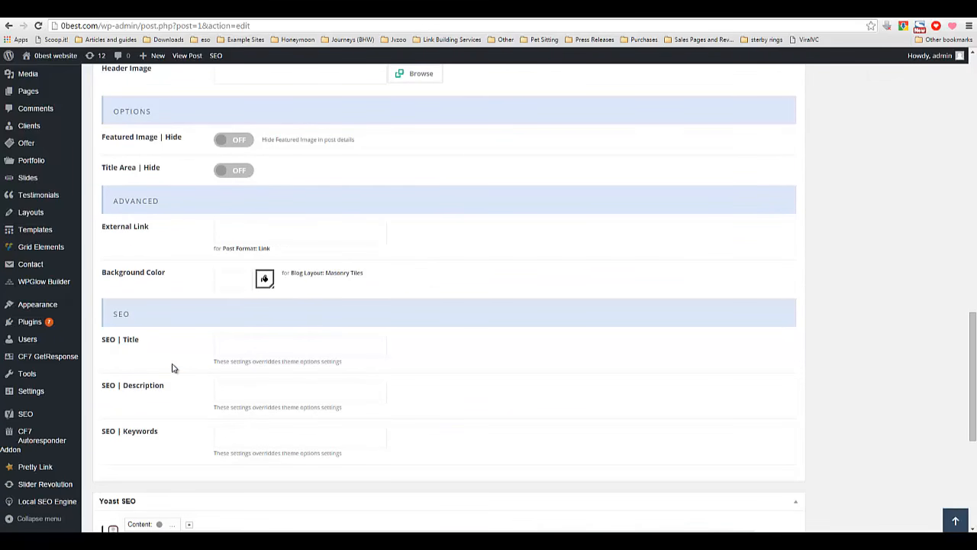
pyautogui.scroll(-2, 211, 370)
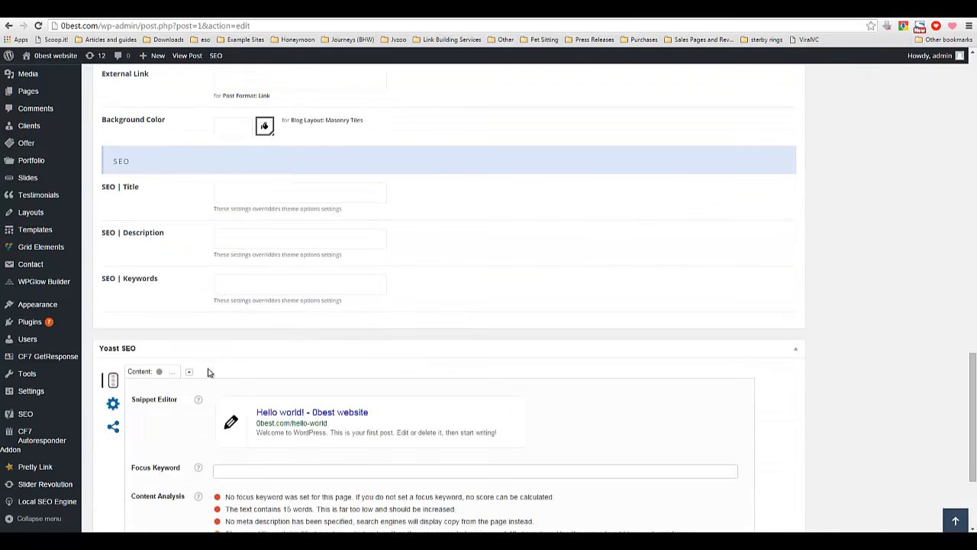
pyautogui.moveTo(125, 186); pyautogui.dragTo(139, 184)
pyautogui.click(186, 284)
pyautogui.scroll(-2, 187, 292)
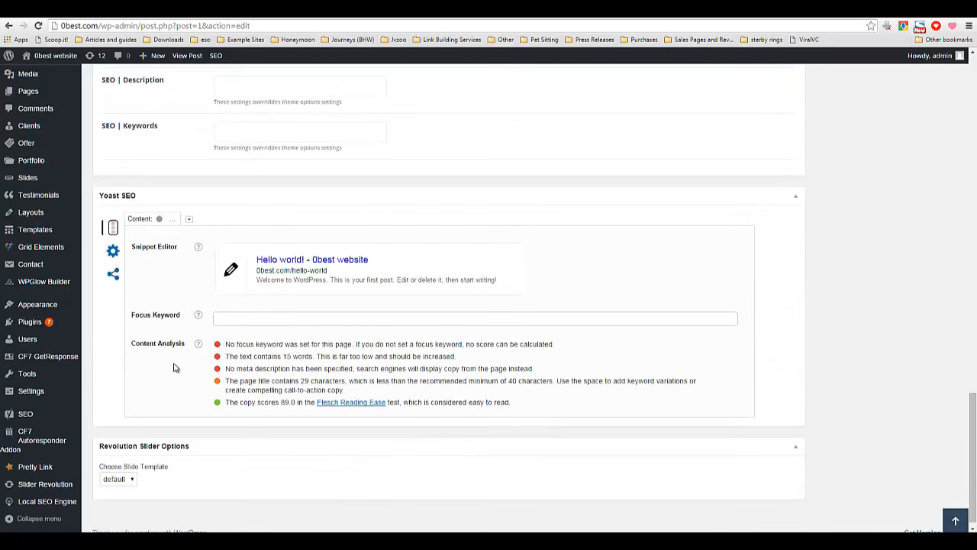
pyautogui.scroll(-1, 176, 370)
pyautogui.scroll(4, 173, 378)
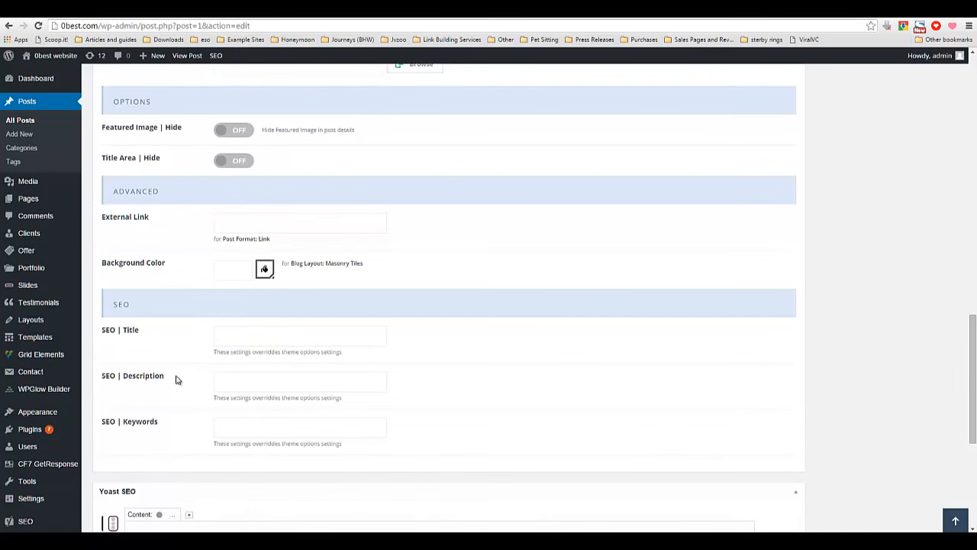
pyautogui.scroll(4, 234, 328)
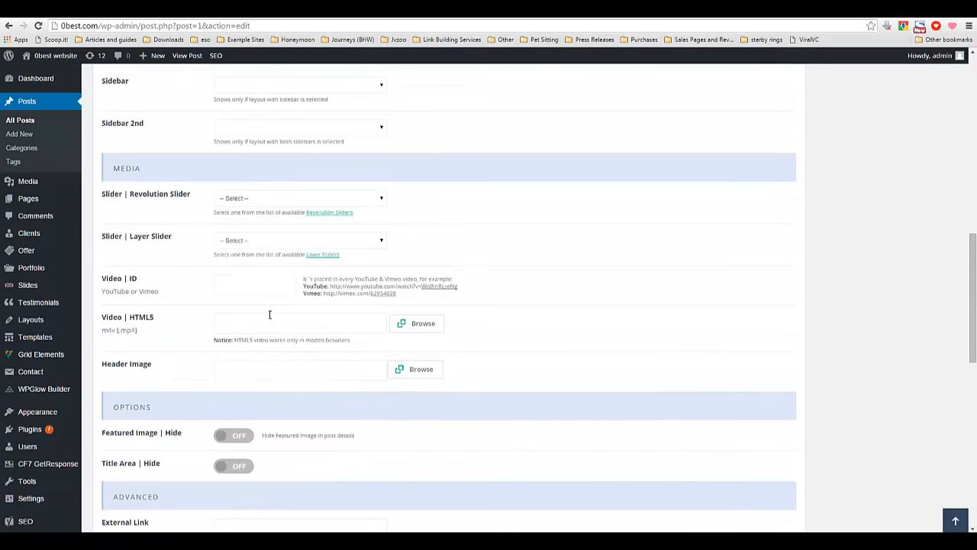
pyautogui.scroll(2, 270, 314)
pyautogui.scroll(1, 283, 320)
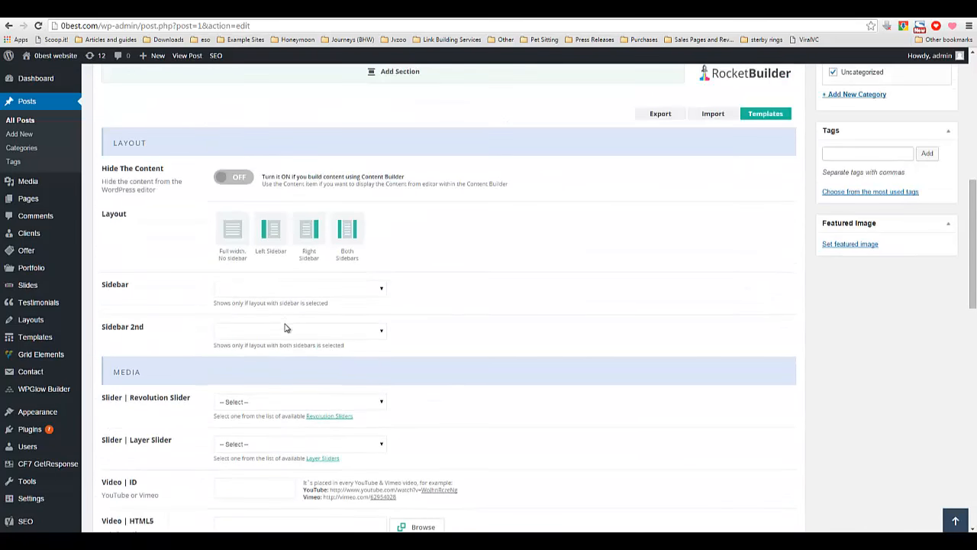
pyautogui.scroll(1, 284, 326)
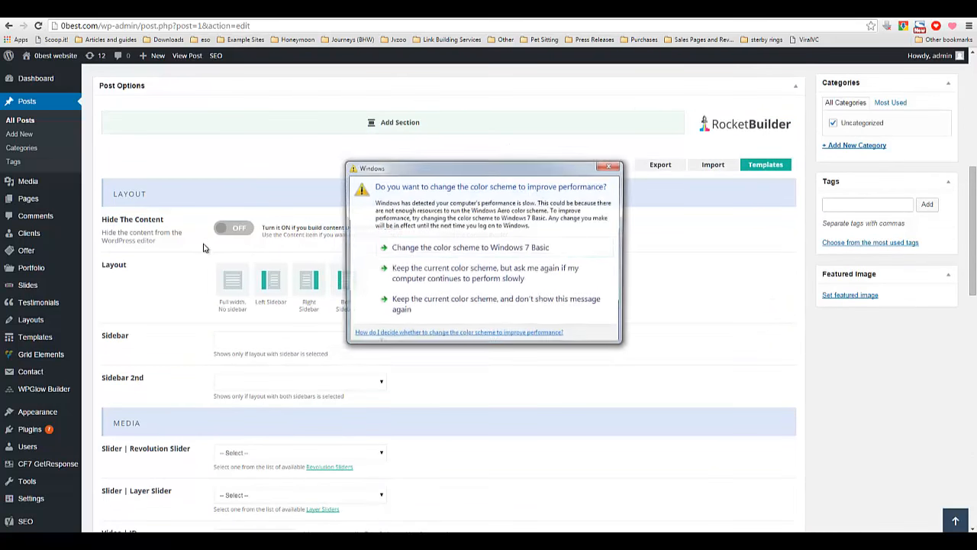
# Dismiss the Windows colour scheme dialog and open the Rocket Builder import field for the post.
pyautogui.click(608, 167)
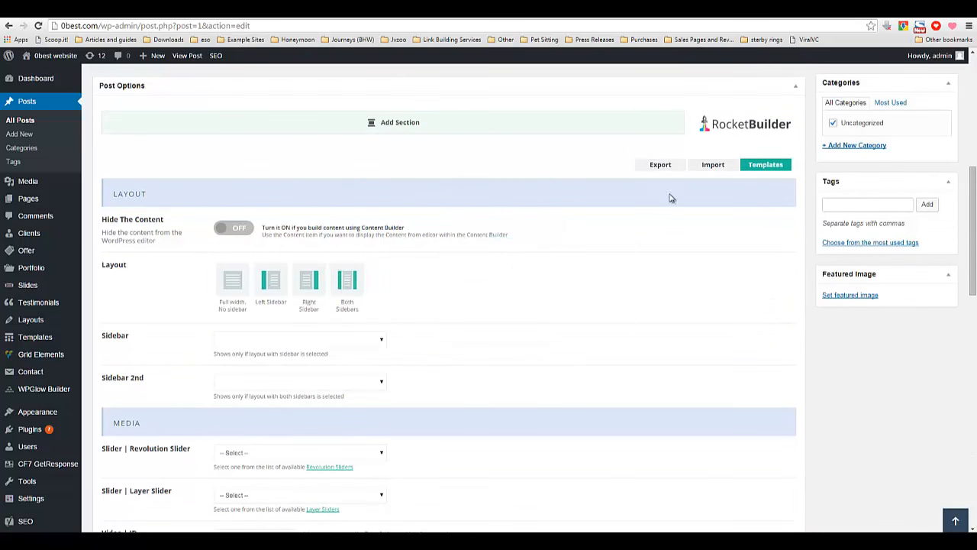
pyautogui.click(711, 167)
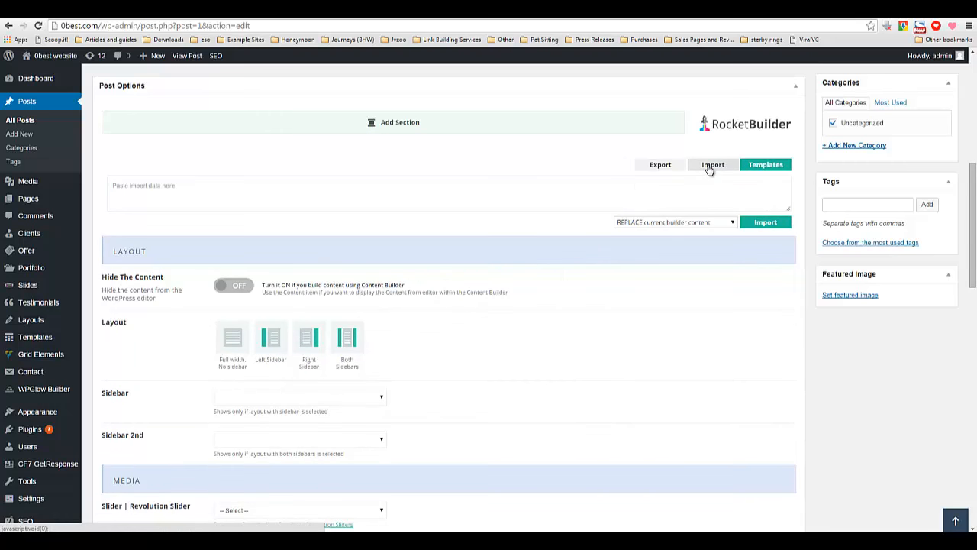
pyautogui.scroll(2, 543, 338)
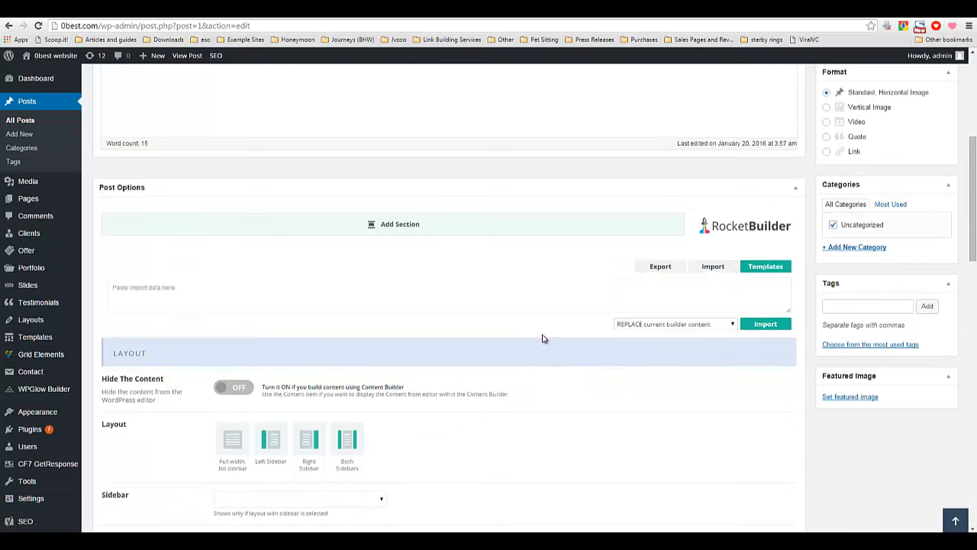
pyautogui.scroll(4, 534, 331)
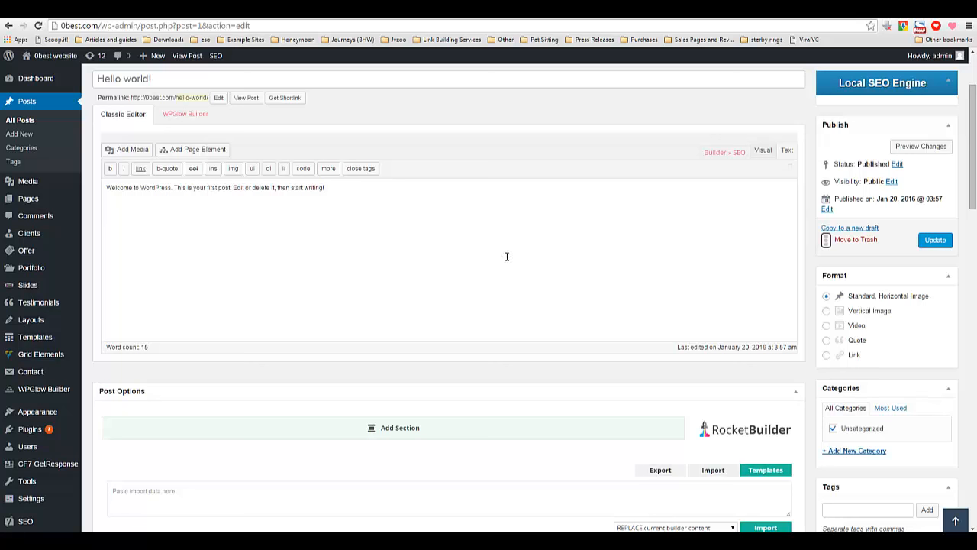
pyautogui.hotkey('ctrl', 'a')
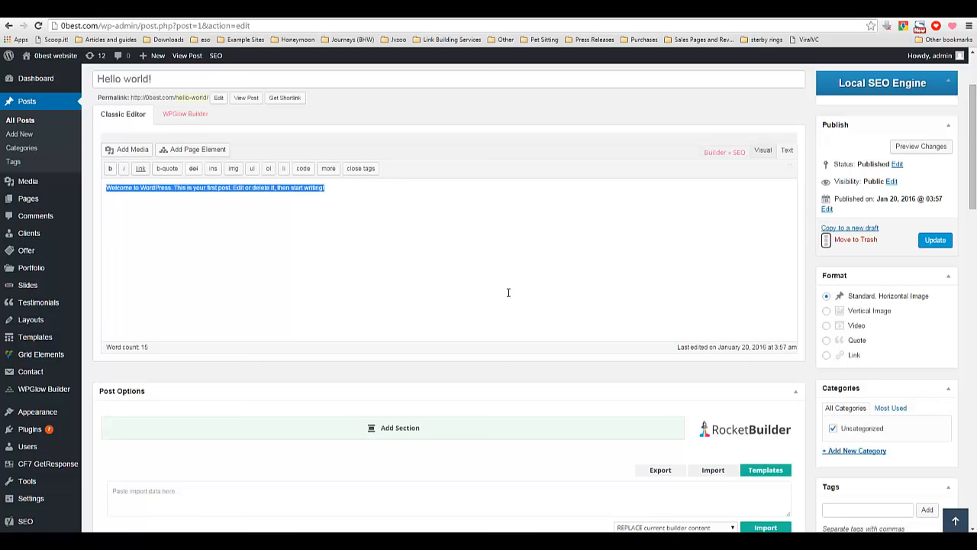
pyautogui.click(479, 287)
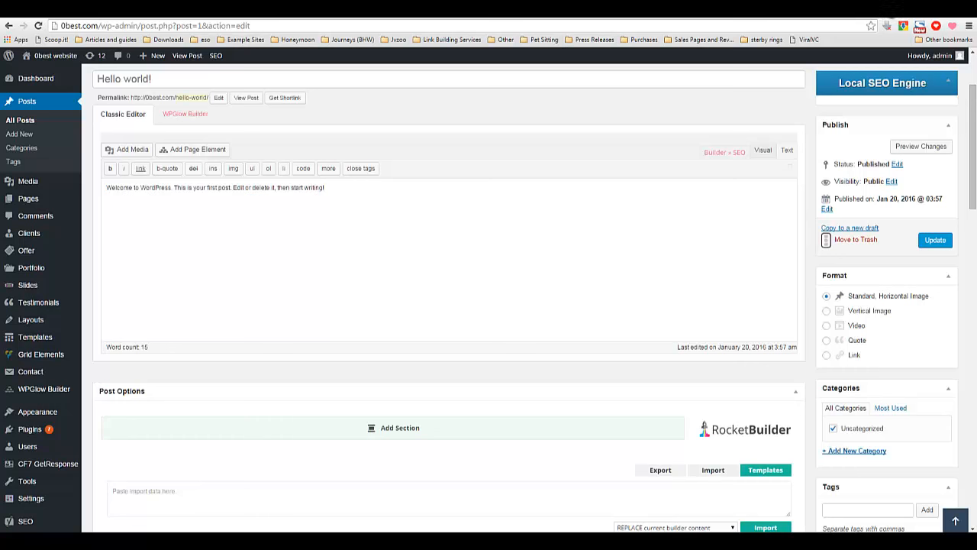
# Open a new browser tab and go to mecanto.com.
pyautogui.hotkey('ctrl', 't')
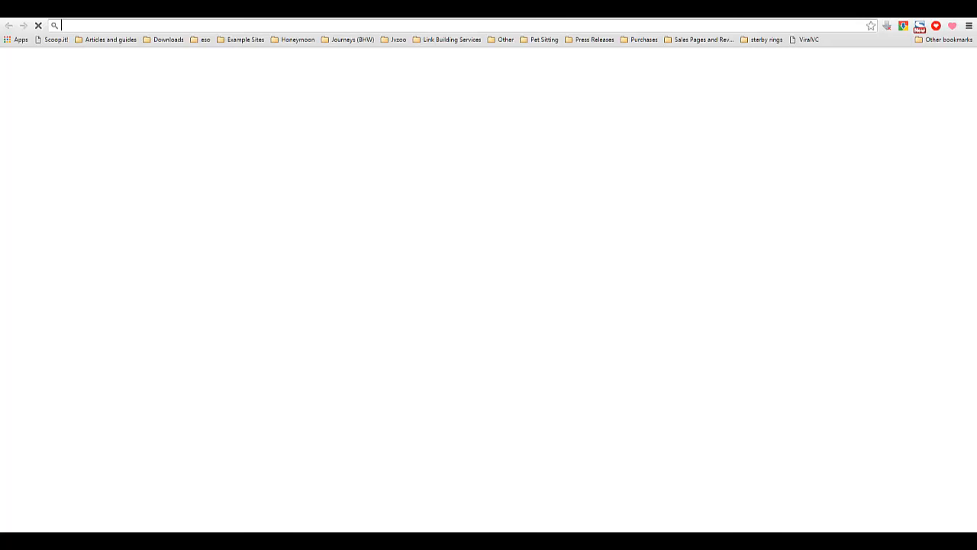
pyautogui.write('mecanto.com')
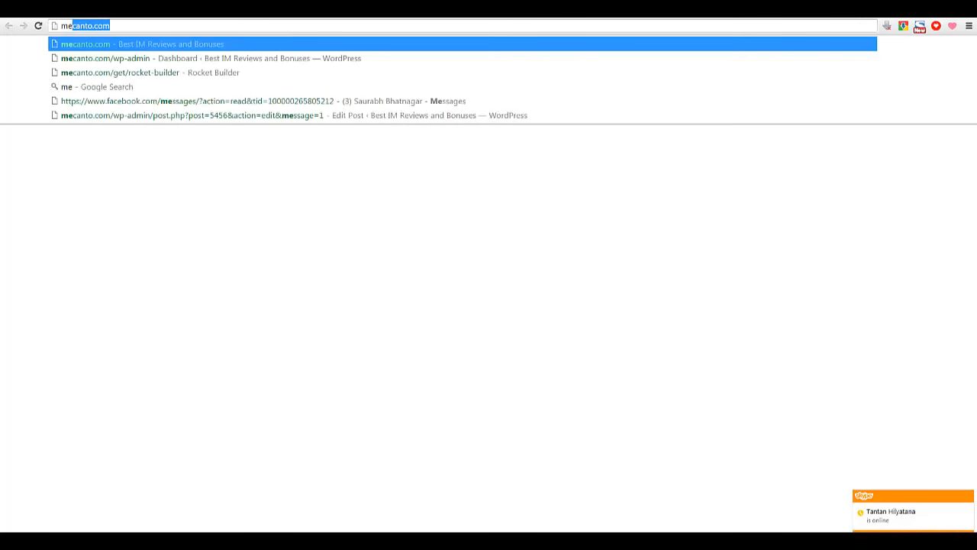
pyautogui.press('Return')
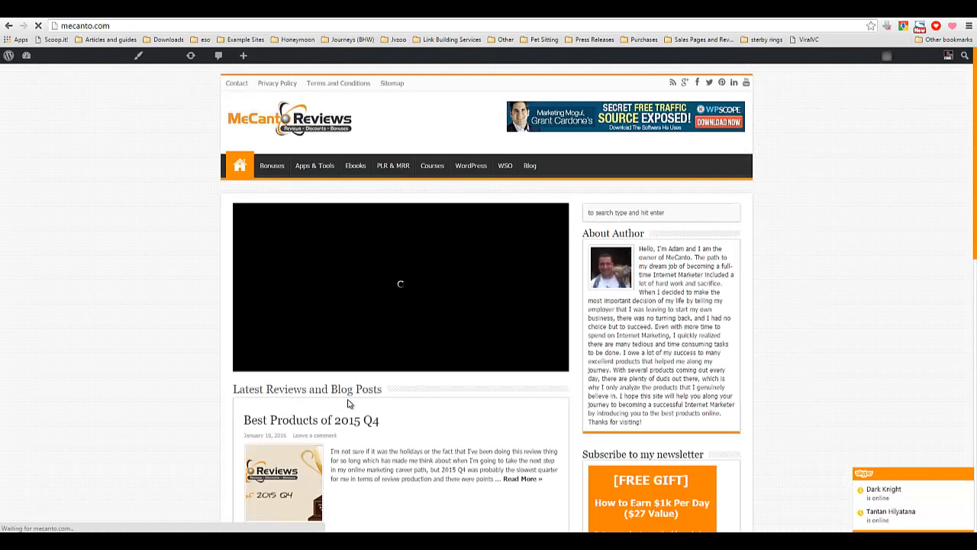
# Open the Rocket Builder Review and Bonus post and scroll through the review and its bonus list.
pyautogui.scroll(-5, 348, 403)
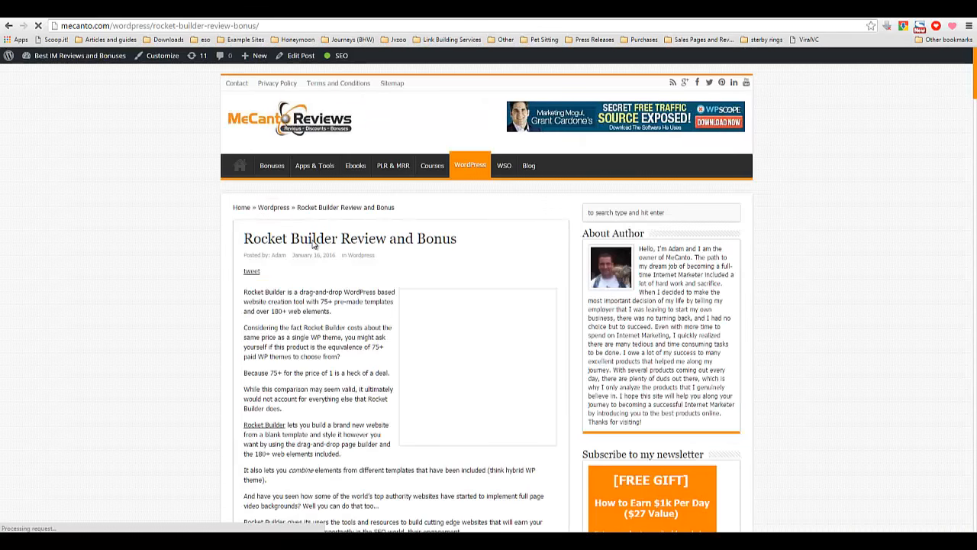
pyautogui.scroll(-9, 309, 245)
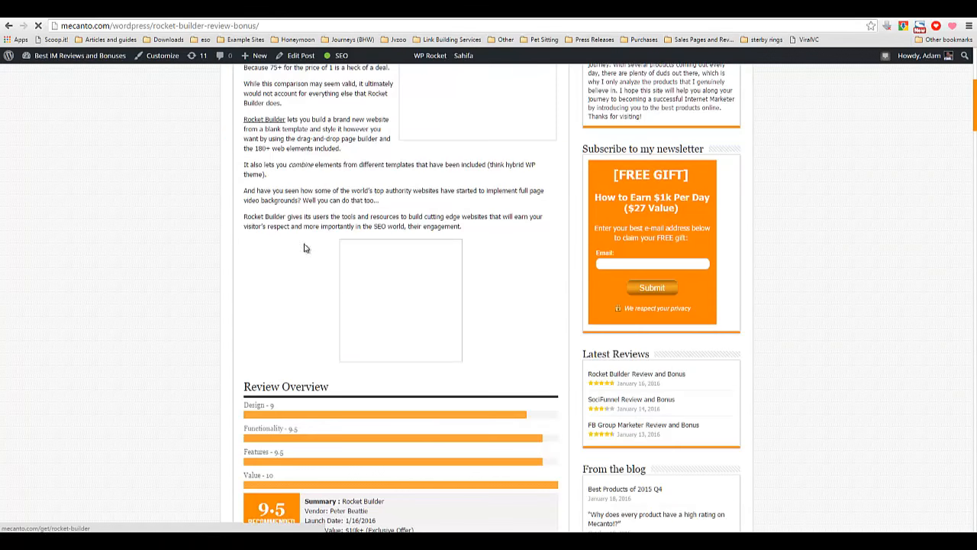
pyautogui.scroll(-1, 303, 252)
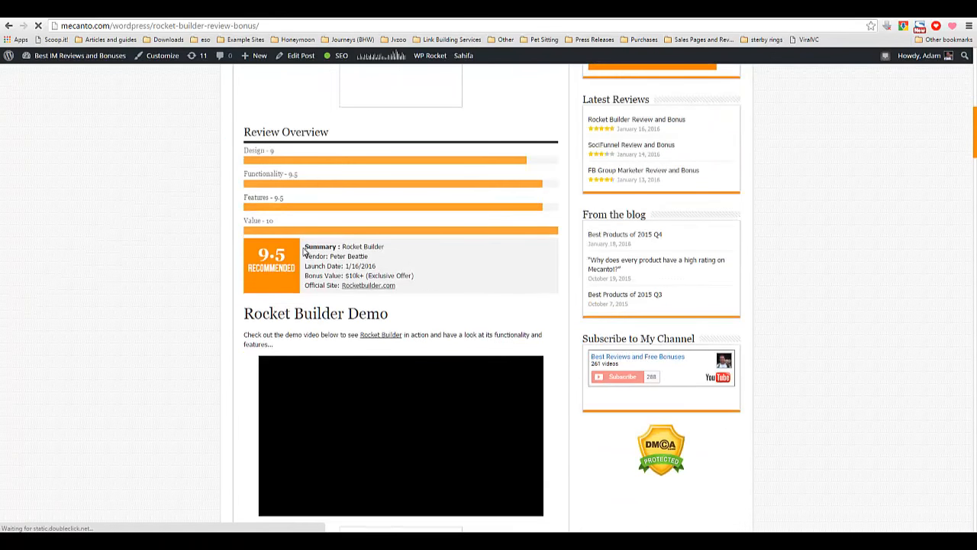
pyautogui.scroll(-9, 303, 252)
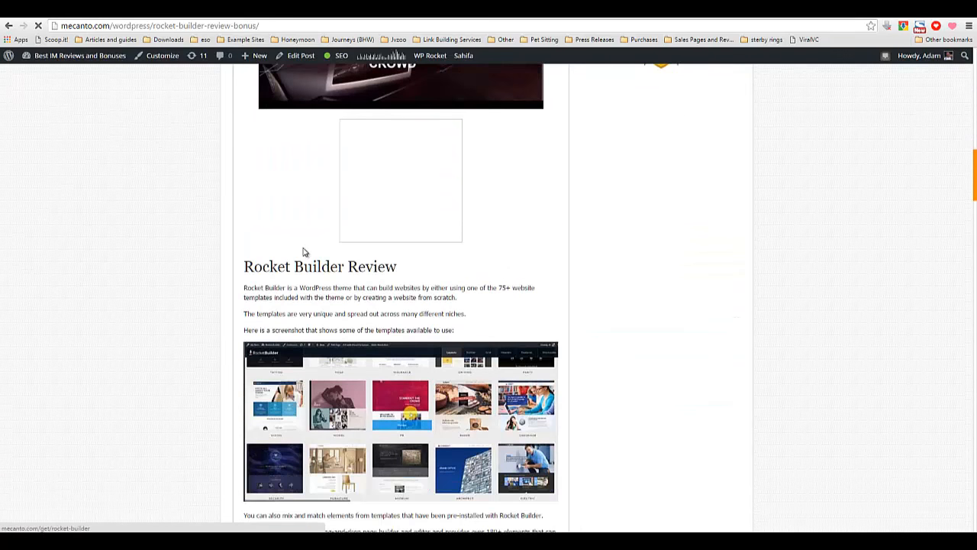
pyautogui.scroll(-15, 308, 258)
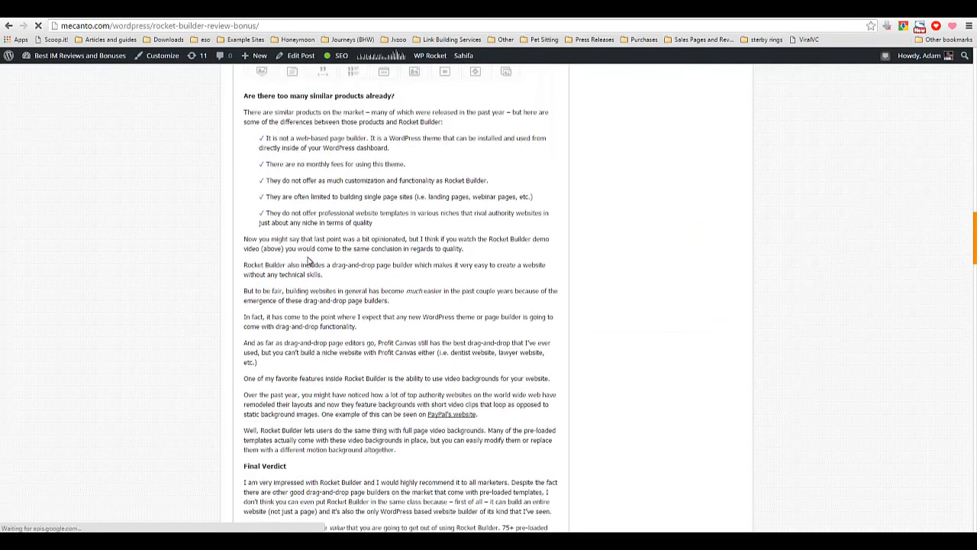
pyautogui.scroll(-2, 309, 262)
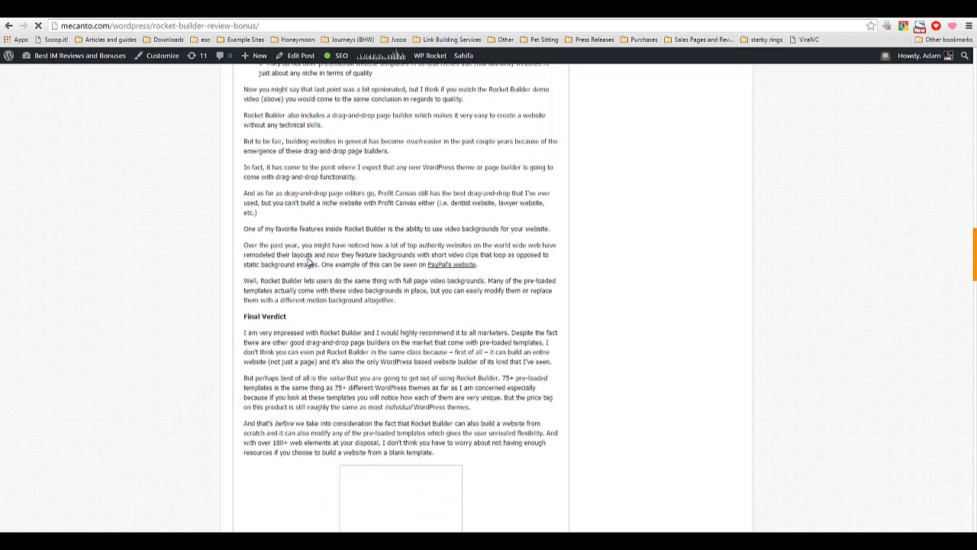
pyautogui.scroll(-8, 309, 262)
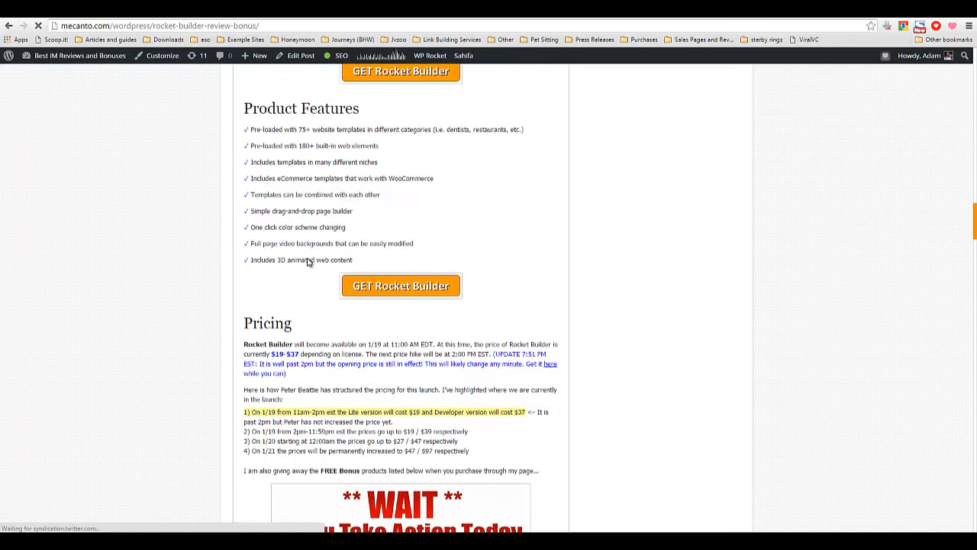
pyautogui.scroll(-7, 307, 262)
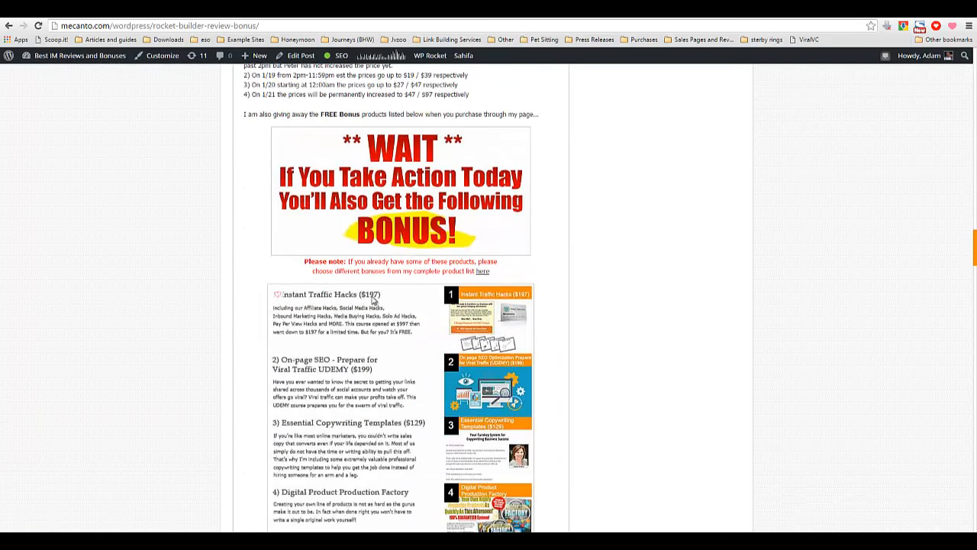
pyautogui.scroll(-3, 344, 321)
pyautogui.scroll(-3, 343, 321)
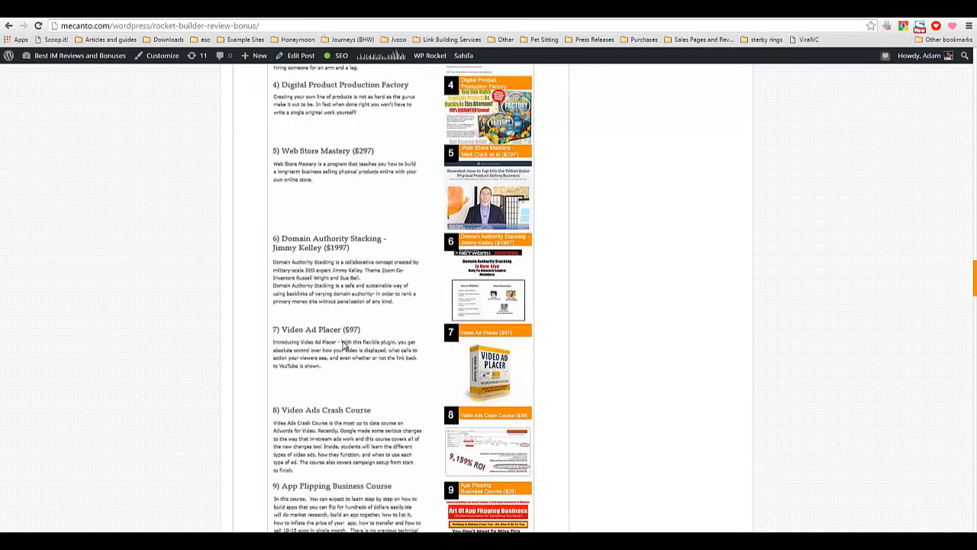
pyautogui.scroll(-2, 344, 345)
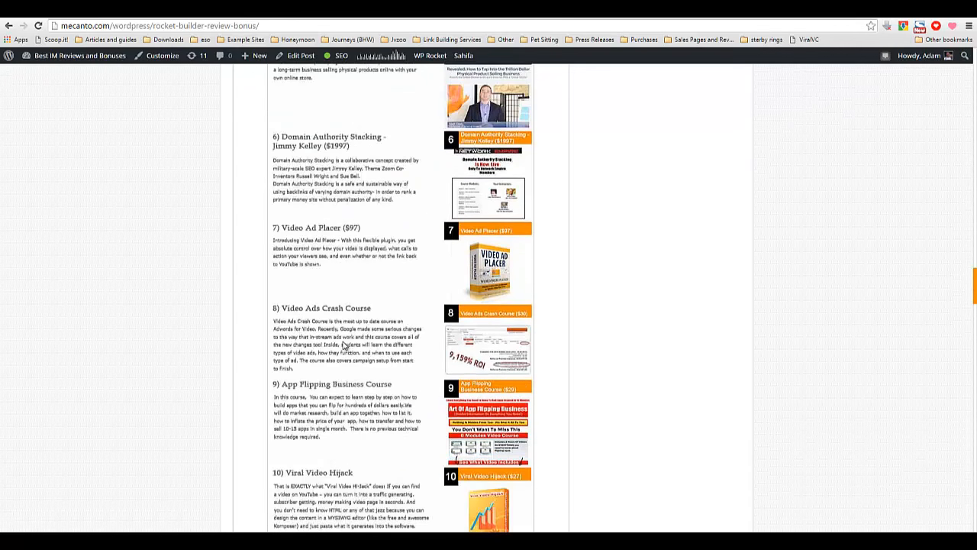
pyautogui.scroll(-1, 343, 346)
pyautogui.scroll(-3, 309, 328)
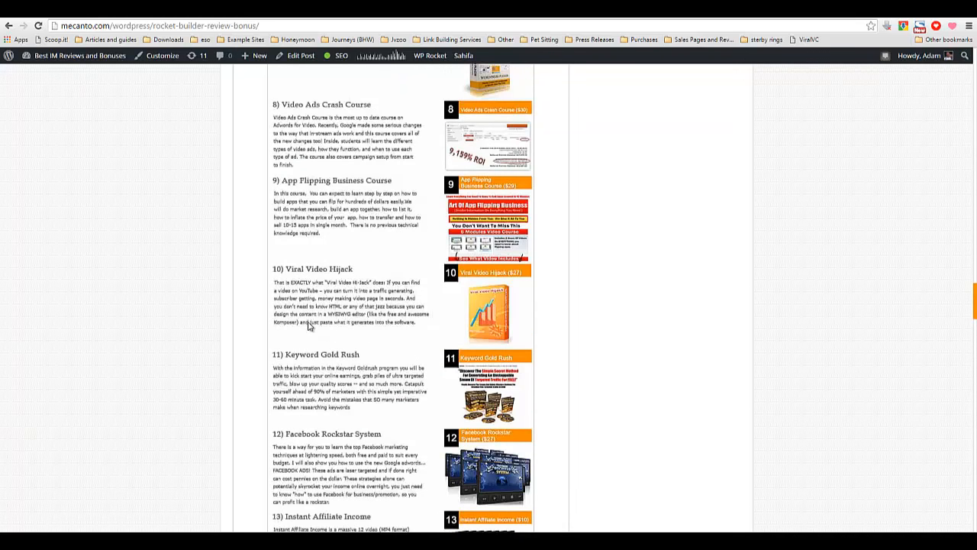
pyautogui.scroll(-6, 309, 326)
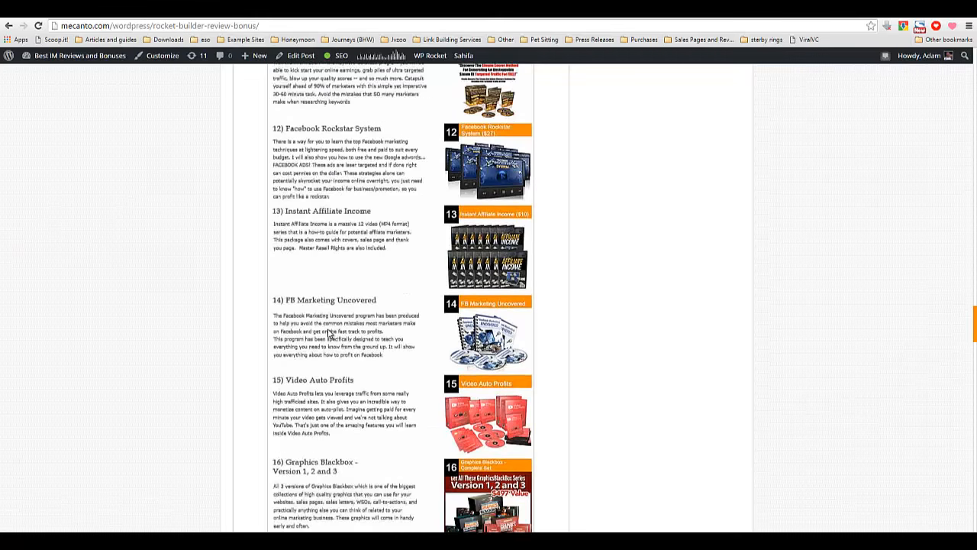
pyautogui.scroll(-2, 328, 333)
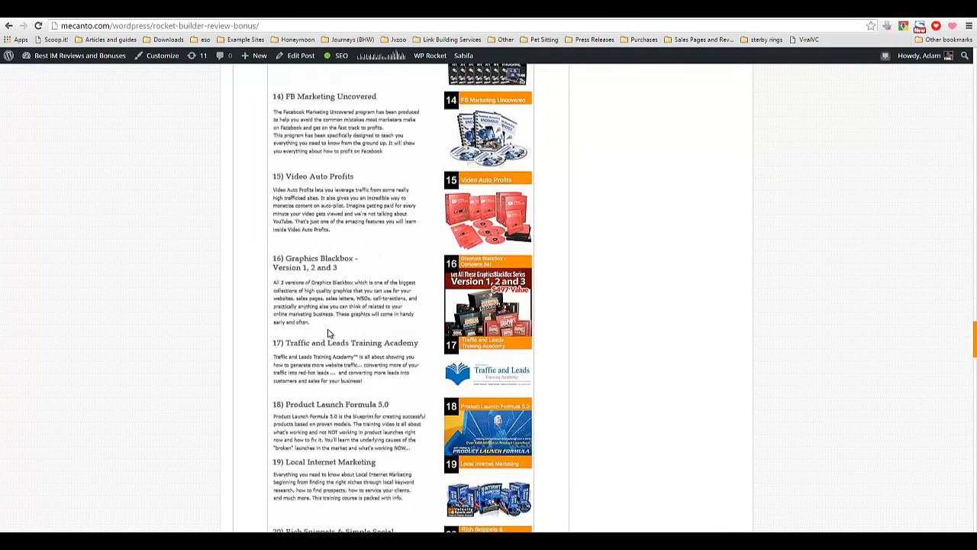
pyautogui.scroll(-6, 328, 333)
pyautogui.scroll(-2, 313, 334)
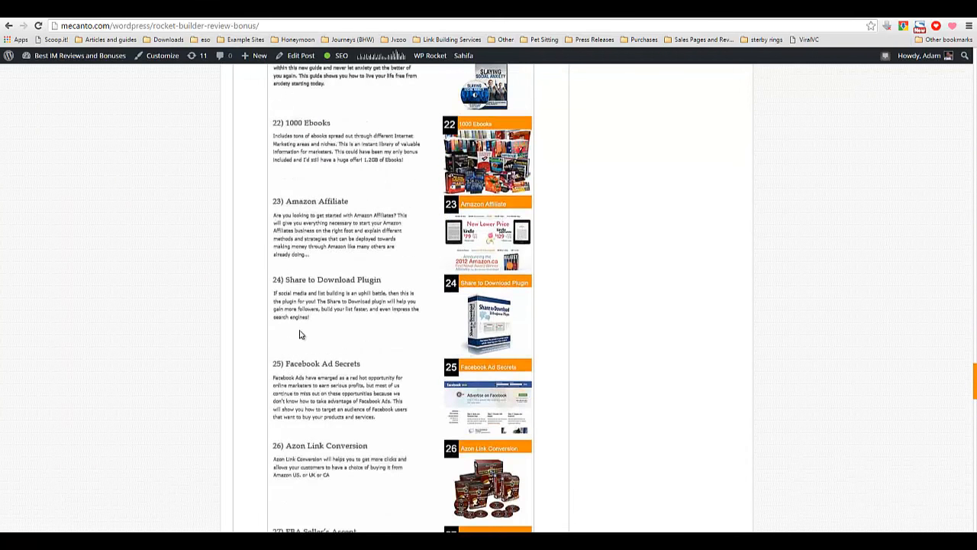
pyautogui.scroll(-8, 300, 335)
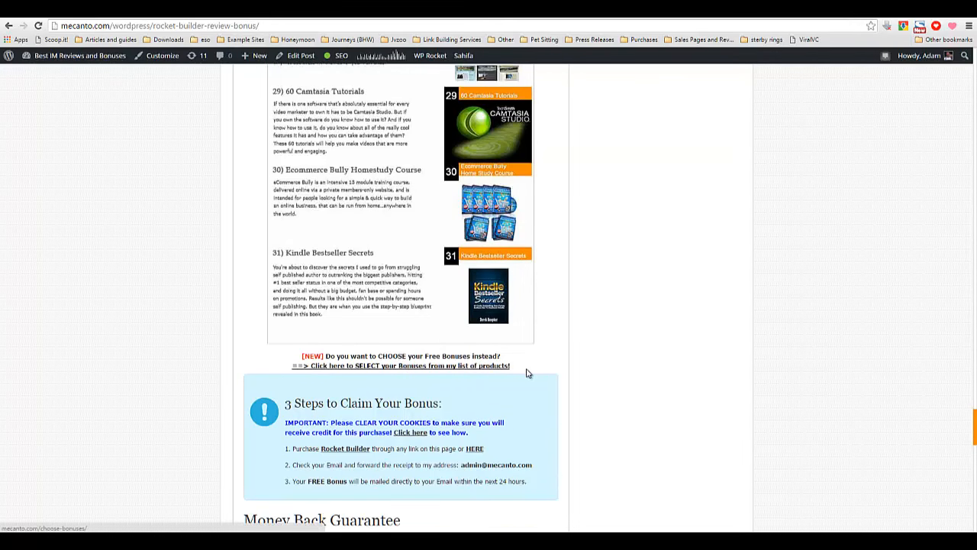
# Highlight the bonus-selection link, then read through the claim steps, guarantee and author bio at the end.
pyautogui.moveTo(524, 364); pyautogui.dragTo(291, 369)
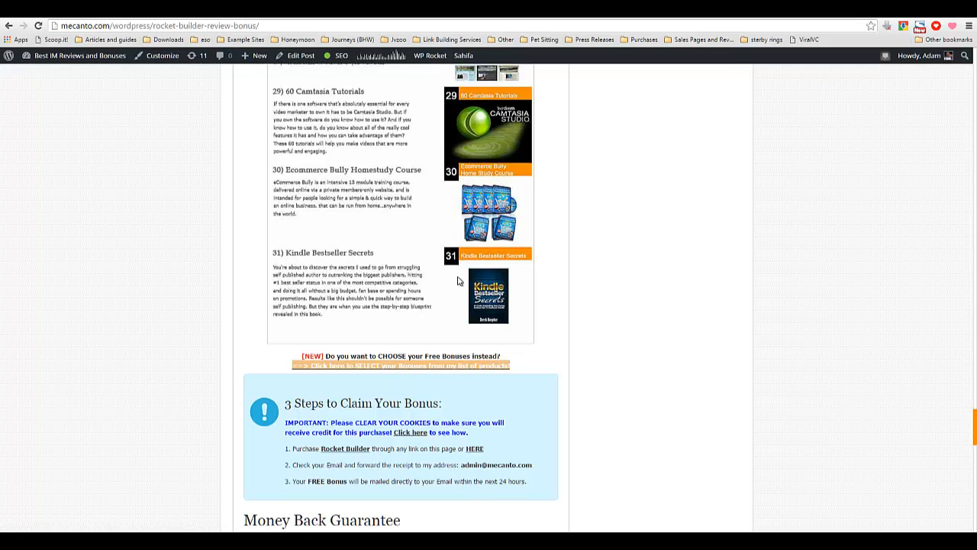
pyautogui.moveTo(545, 364); pyautogui.dragTo(303, 370)
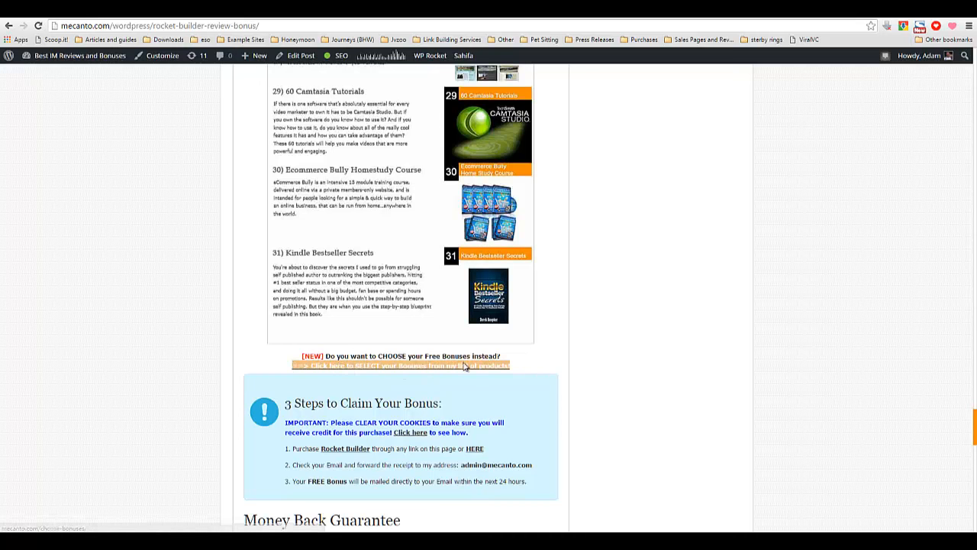
pyautogui.click(519, 372)
pyautogui.scroll(-1, 519, 372)
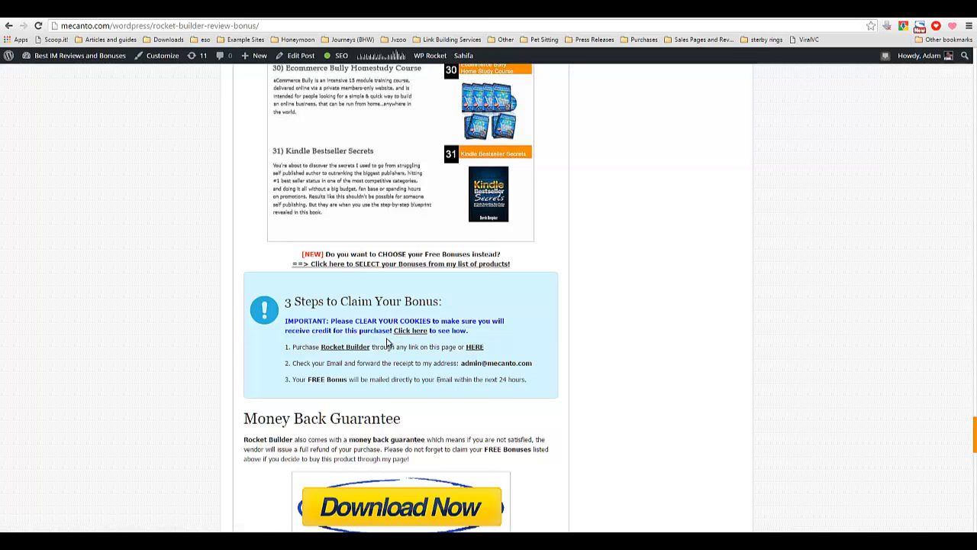
pyautogui.scroll(-2, 388, 344)
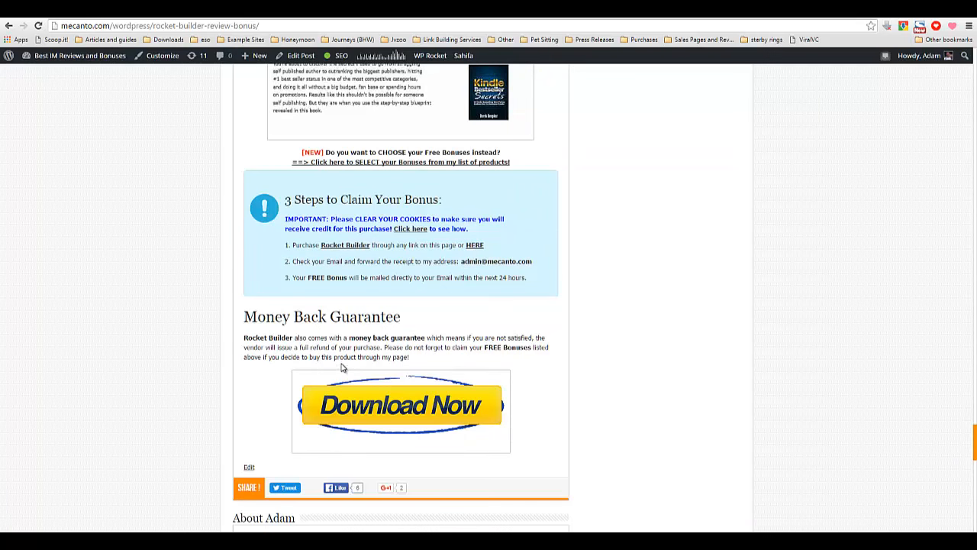
pyautogui.scroll(-1, 345, 382)
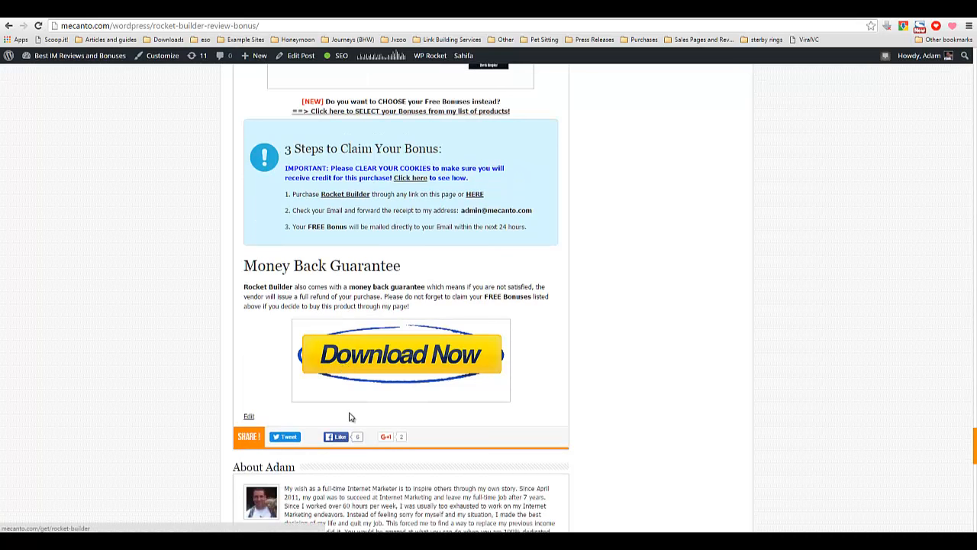
pyautogui.scroll(-3, 349, 414)
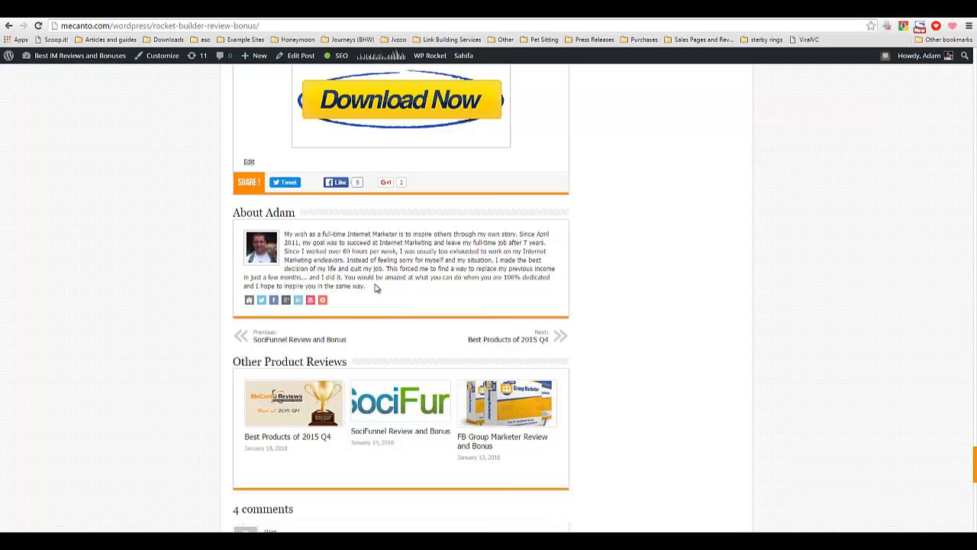
pyautogui.tripleClick(374, 288)
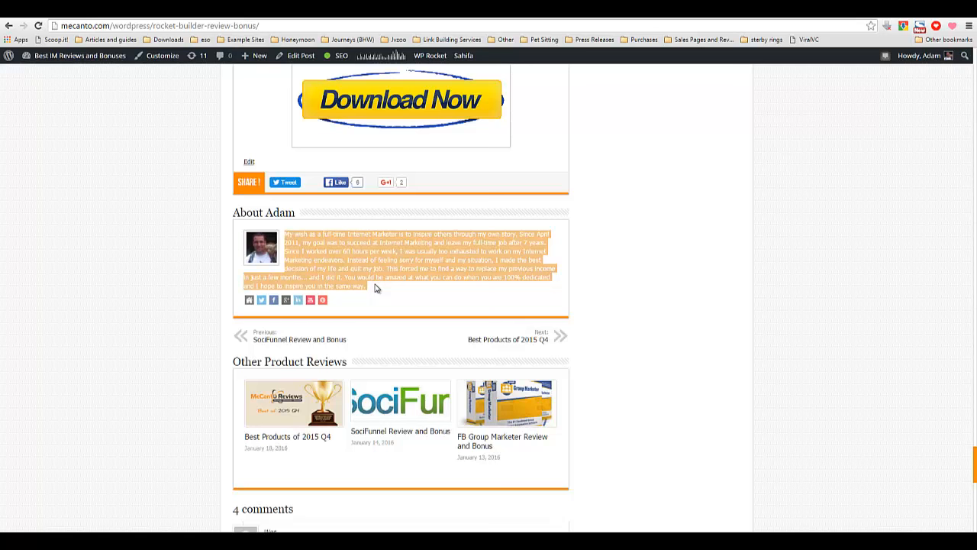
pyautogui.moveTo(424, 540)
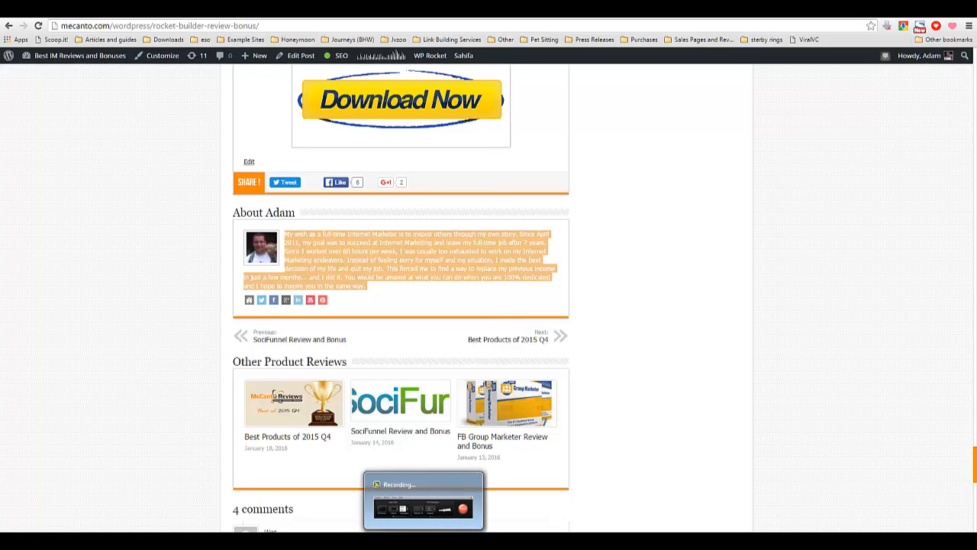